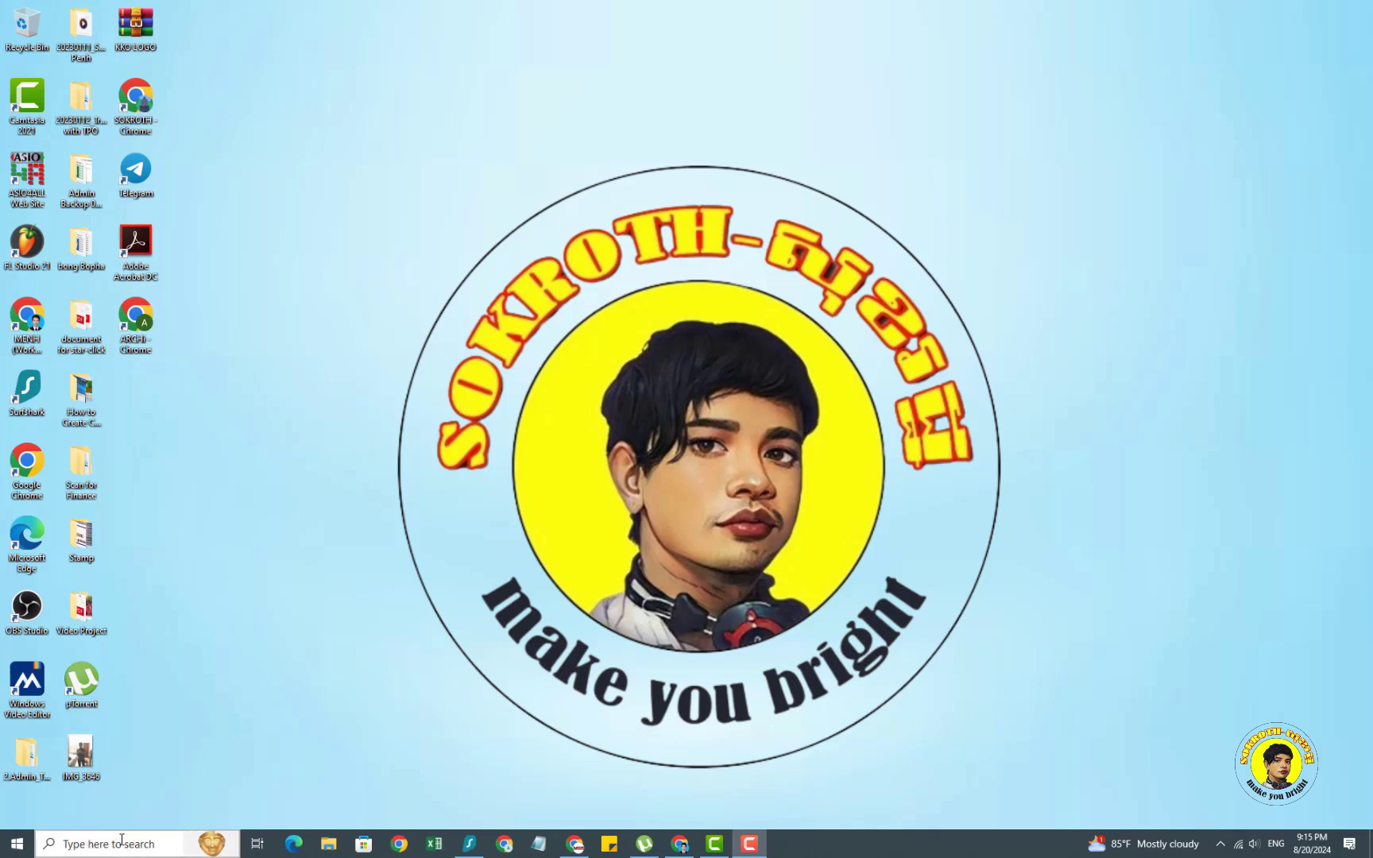
# - Search for 'word' in Windows search, clear it, and glance at the Start menu
pyautogui.click(124, 842)
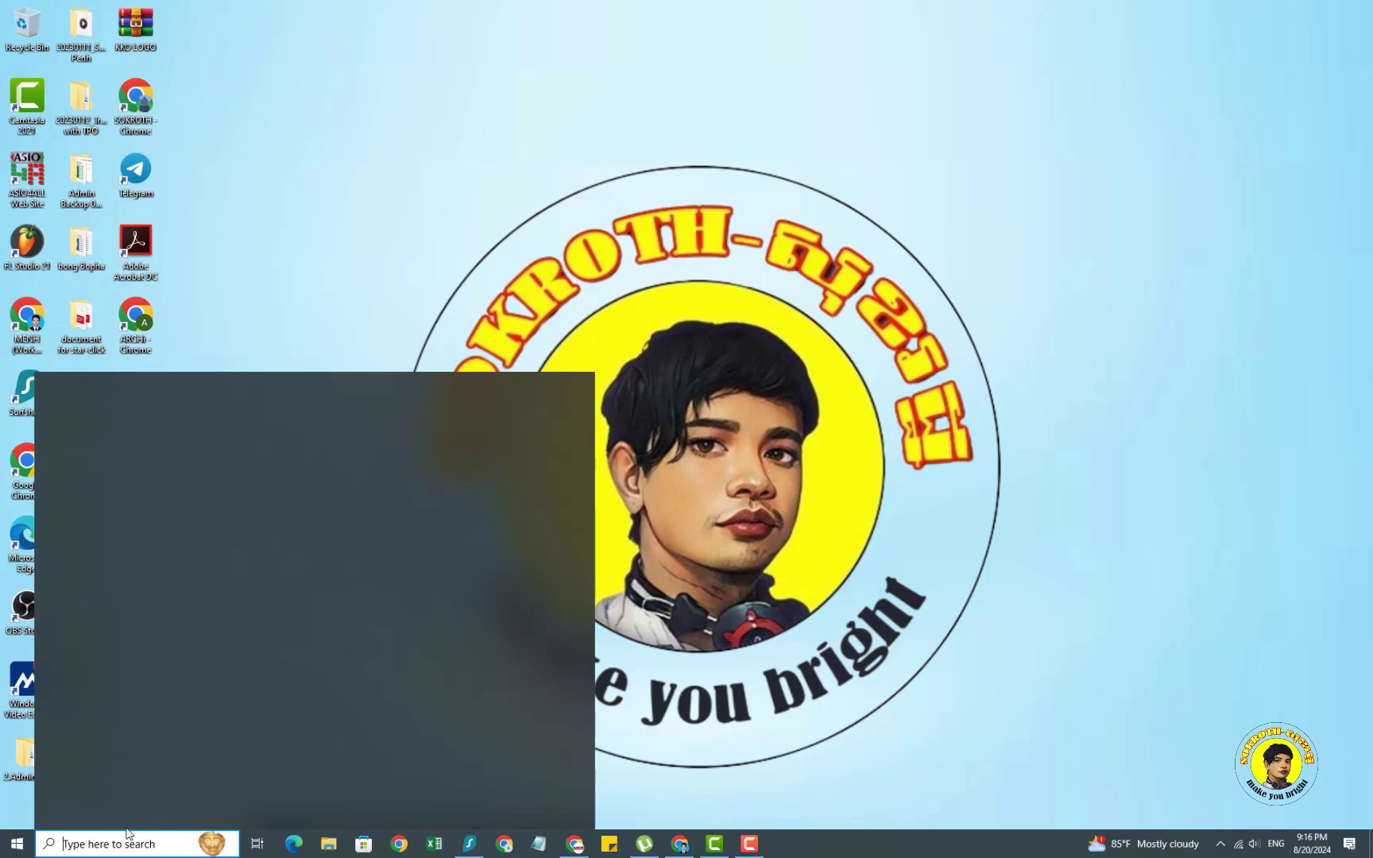
pyautogui.write('word')
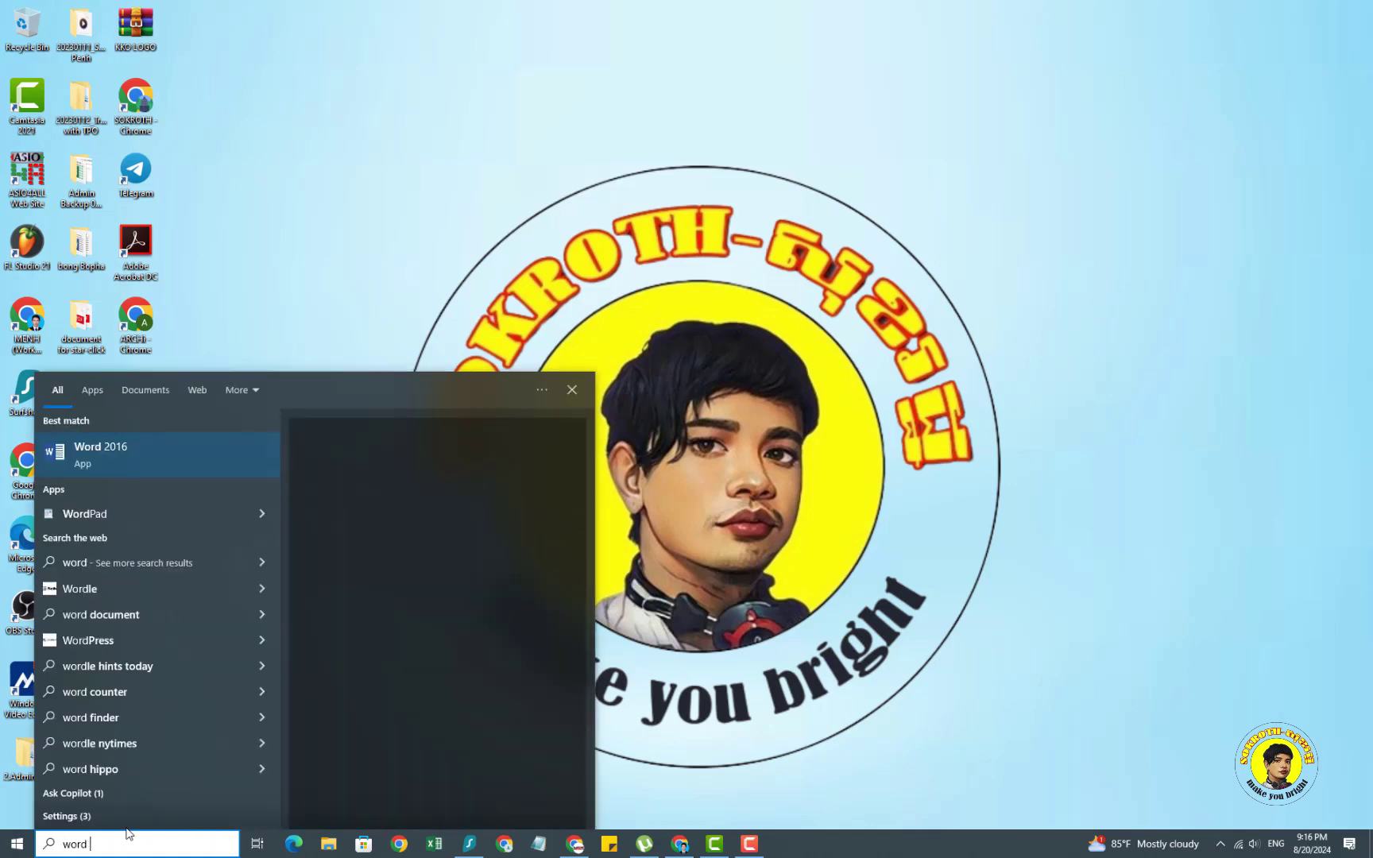
pyautogui.press('BackSpace')
pyautogui.press('BackSpace')
pyautogui.press('BackSpace')
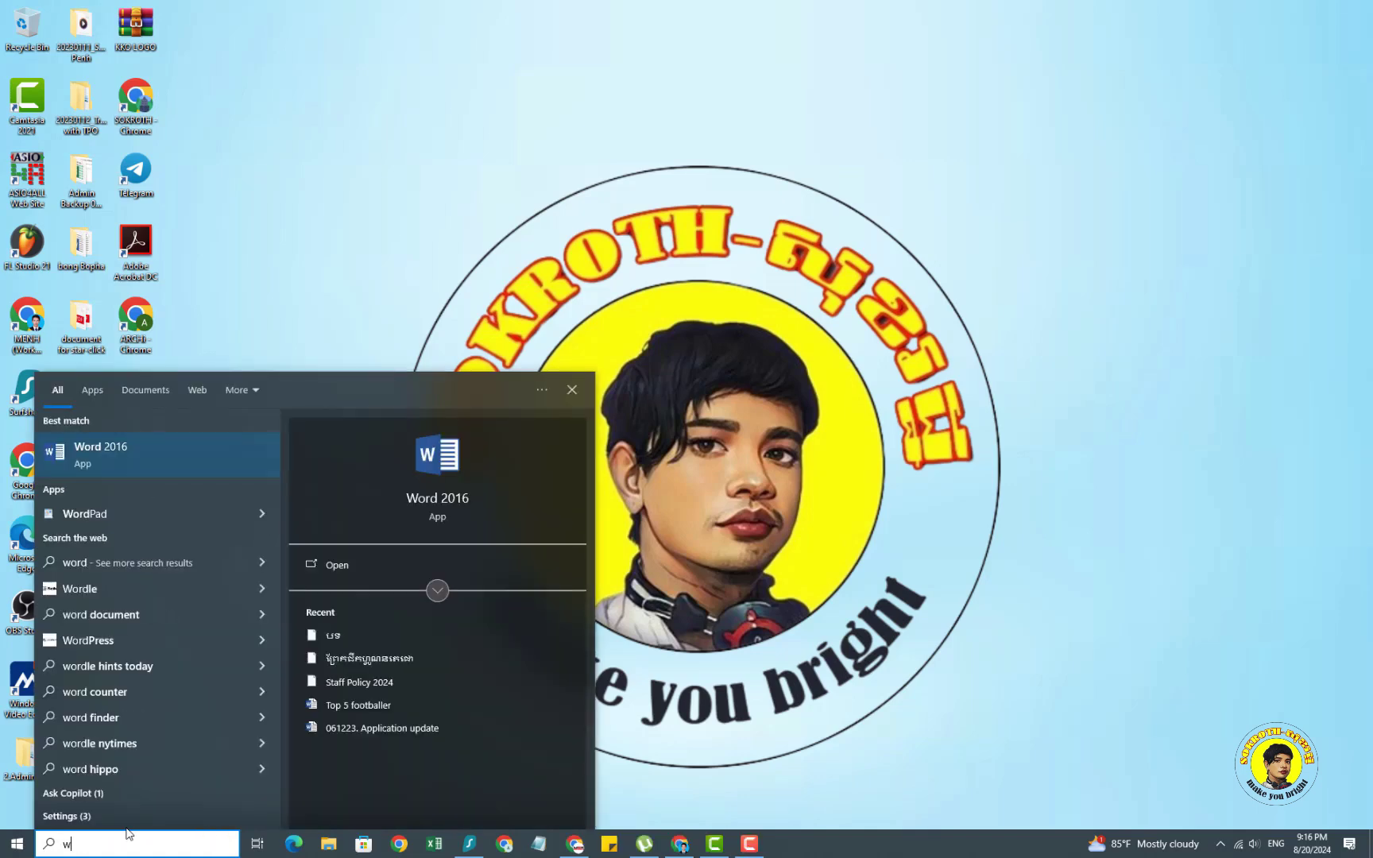
pyautogui.press('BackSpace')
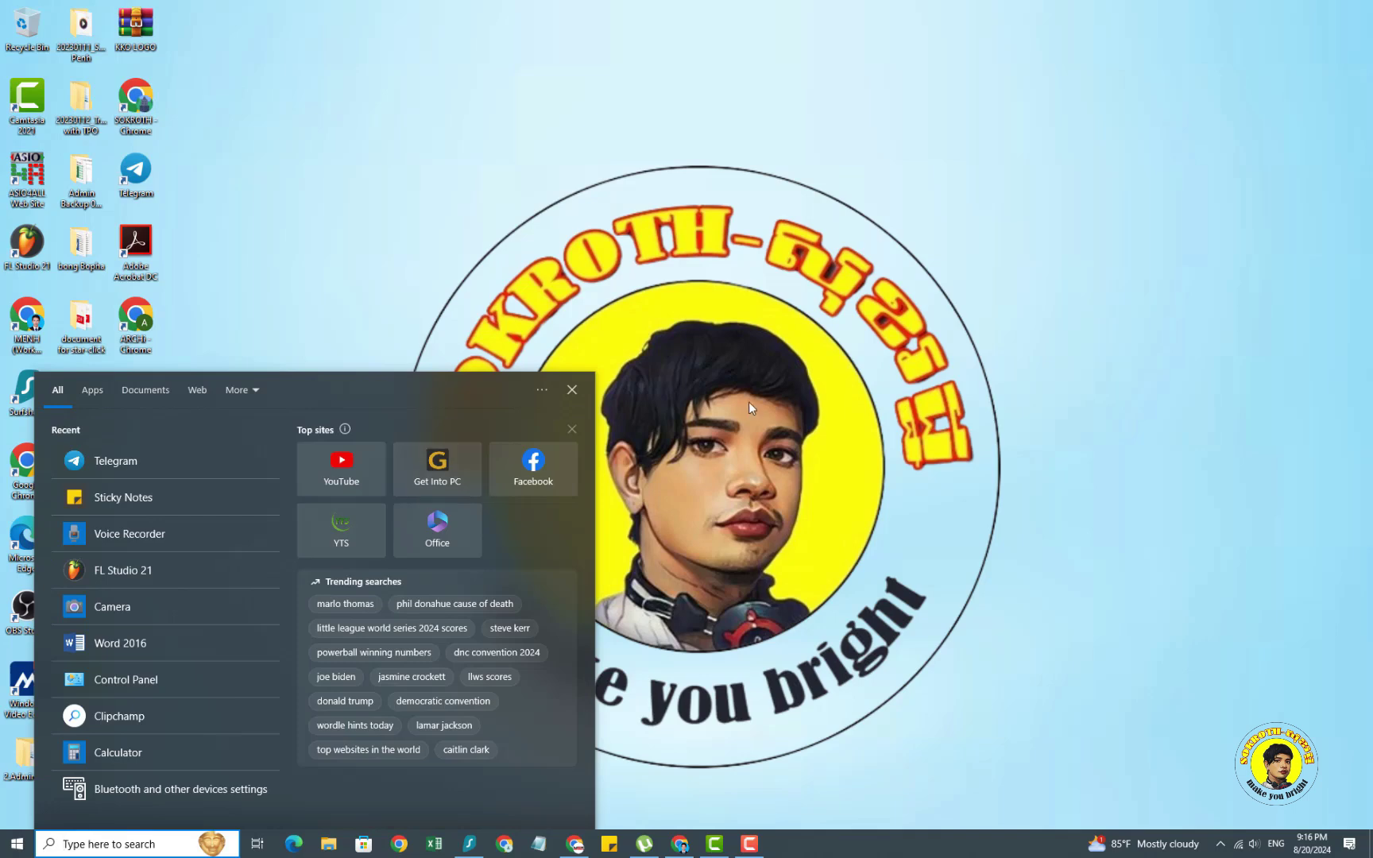
pyautogui.click(747, 404)
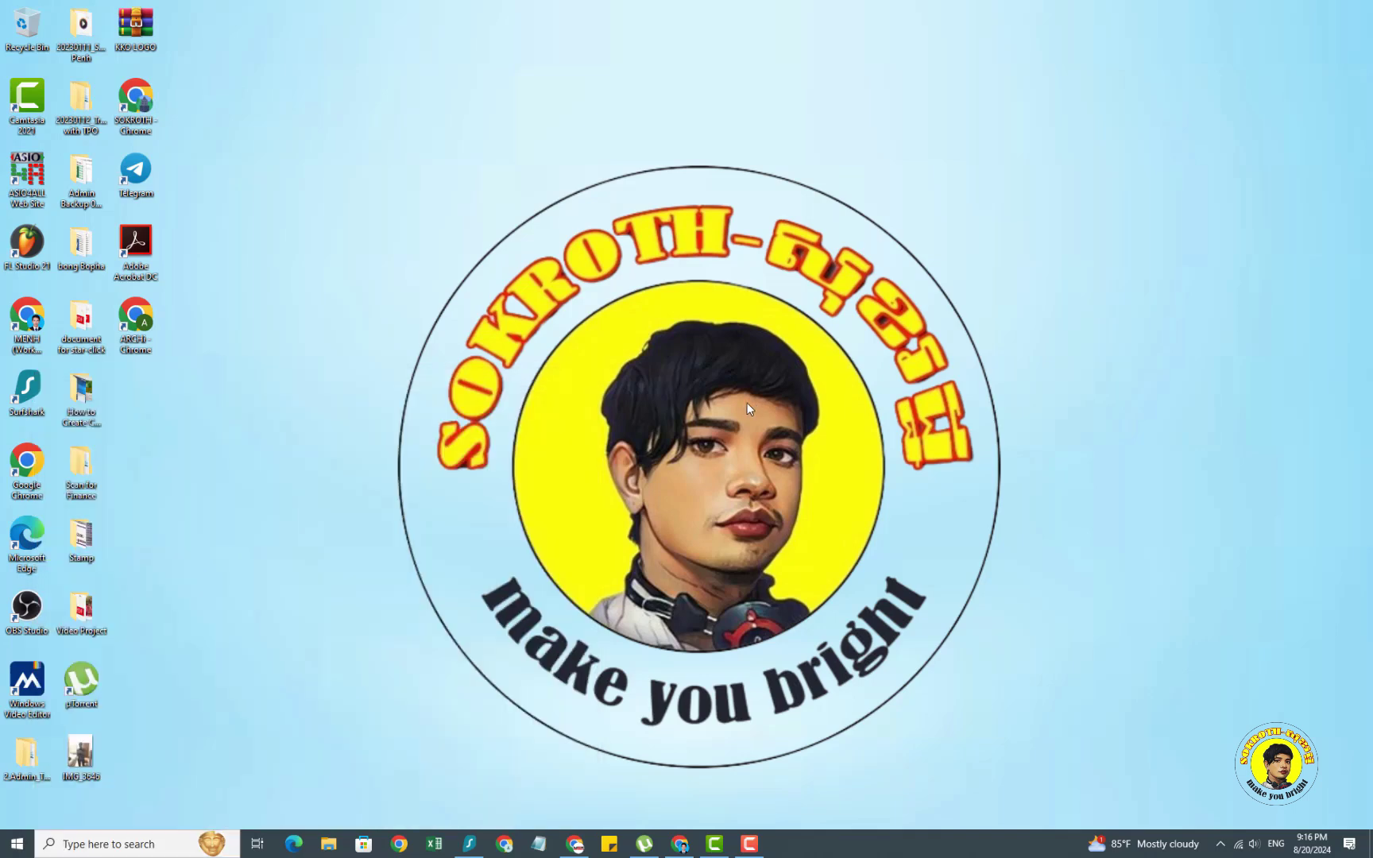
pyautogui.click(8, 849)
pyautogui.click(8, 849)
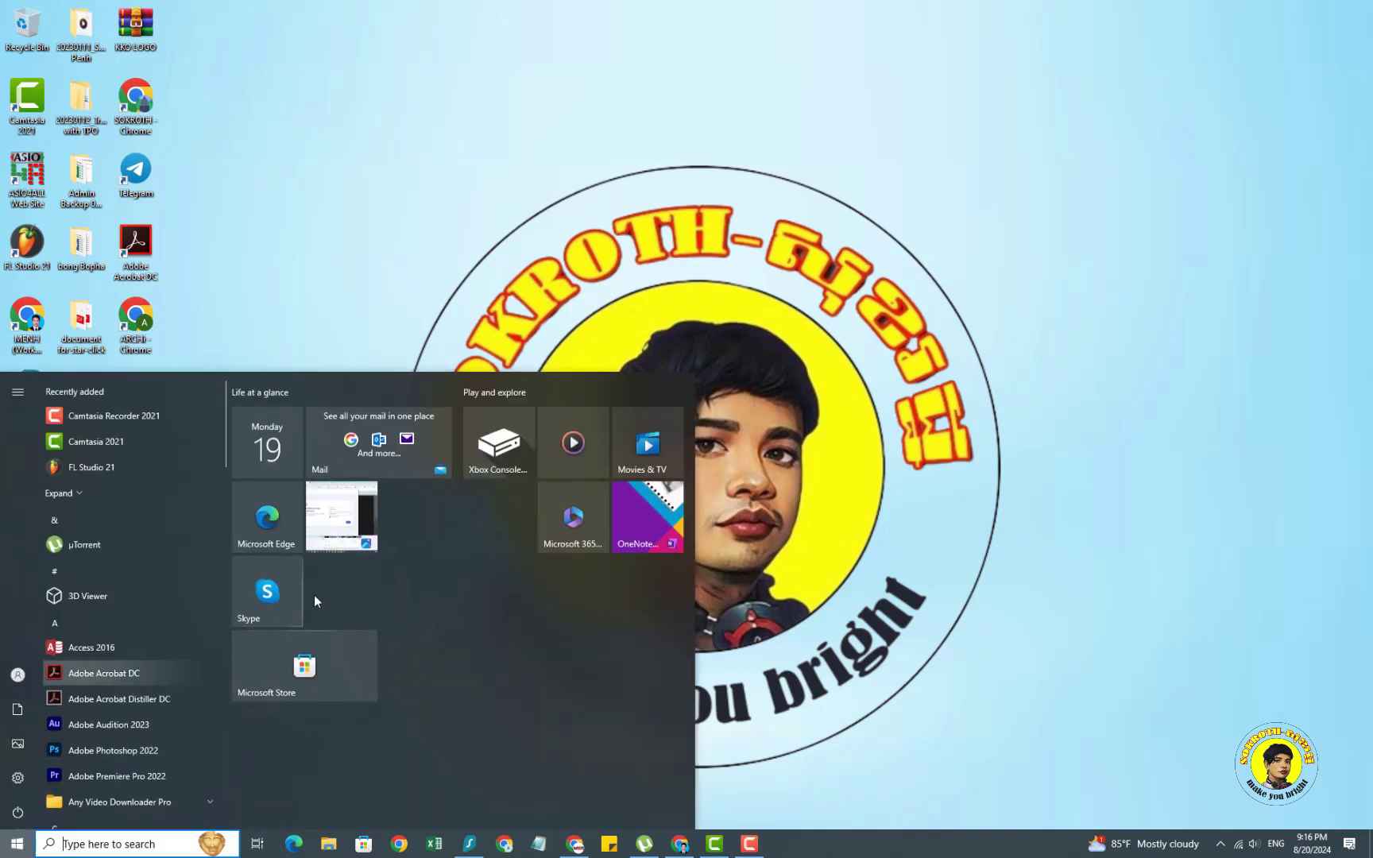
pyautogui.click(801, 343)
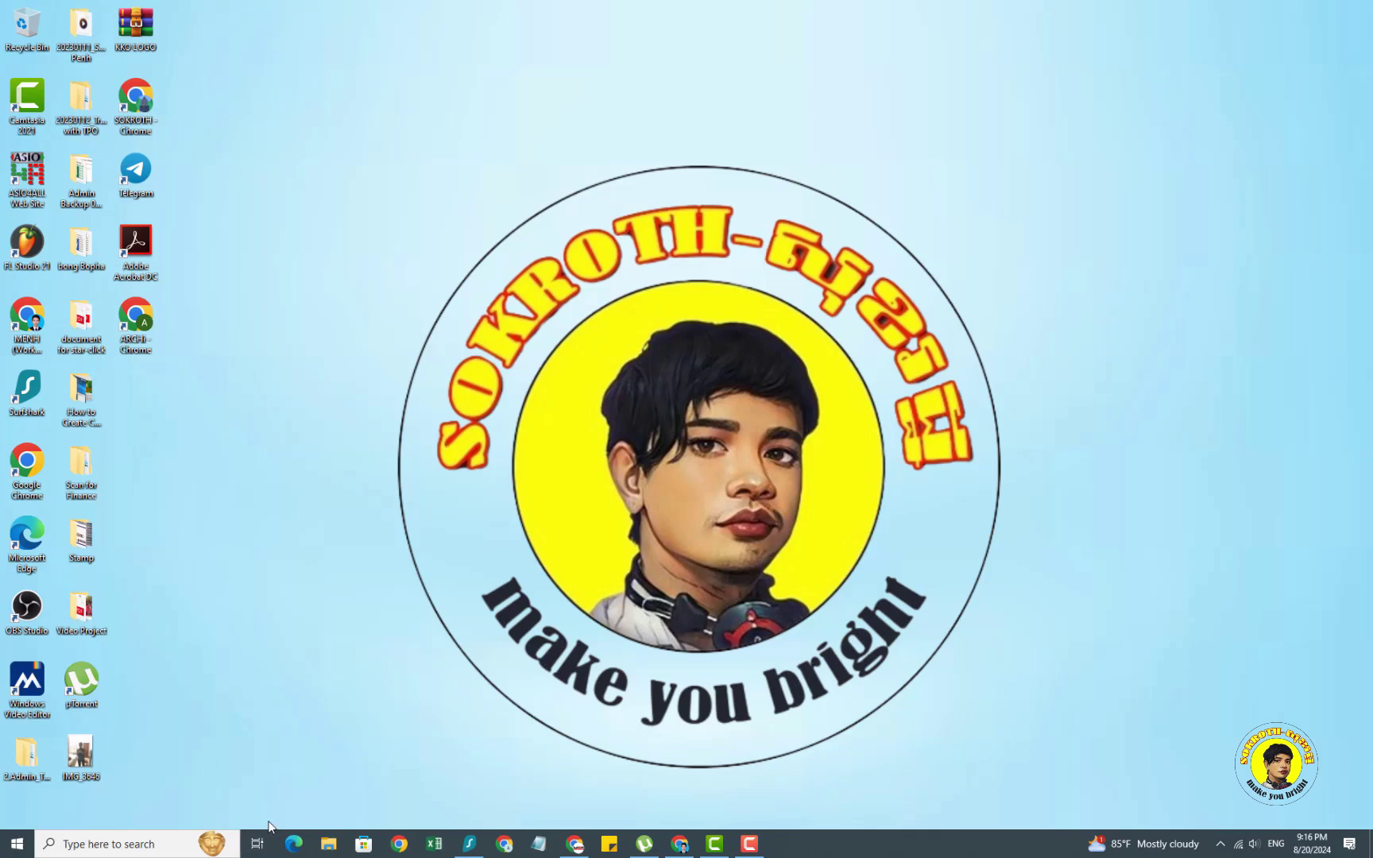
# - Launch Word by running 'winword' from the Run dialog
pyautogui.press('super+r')
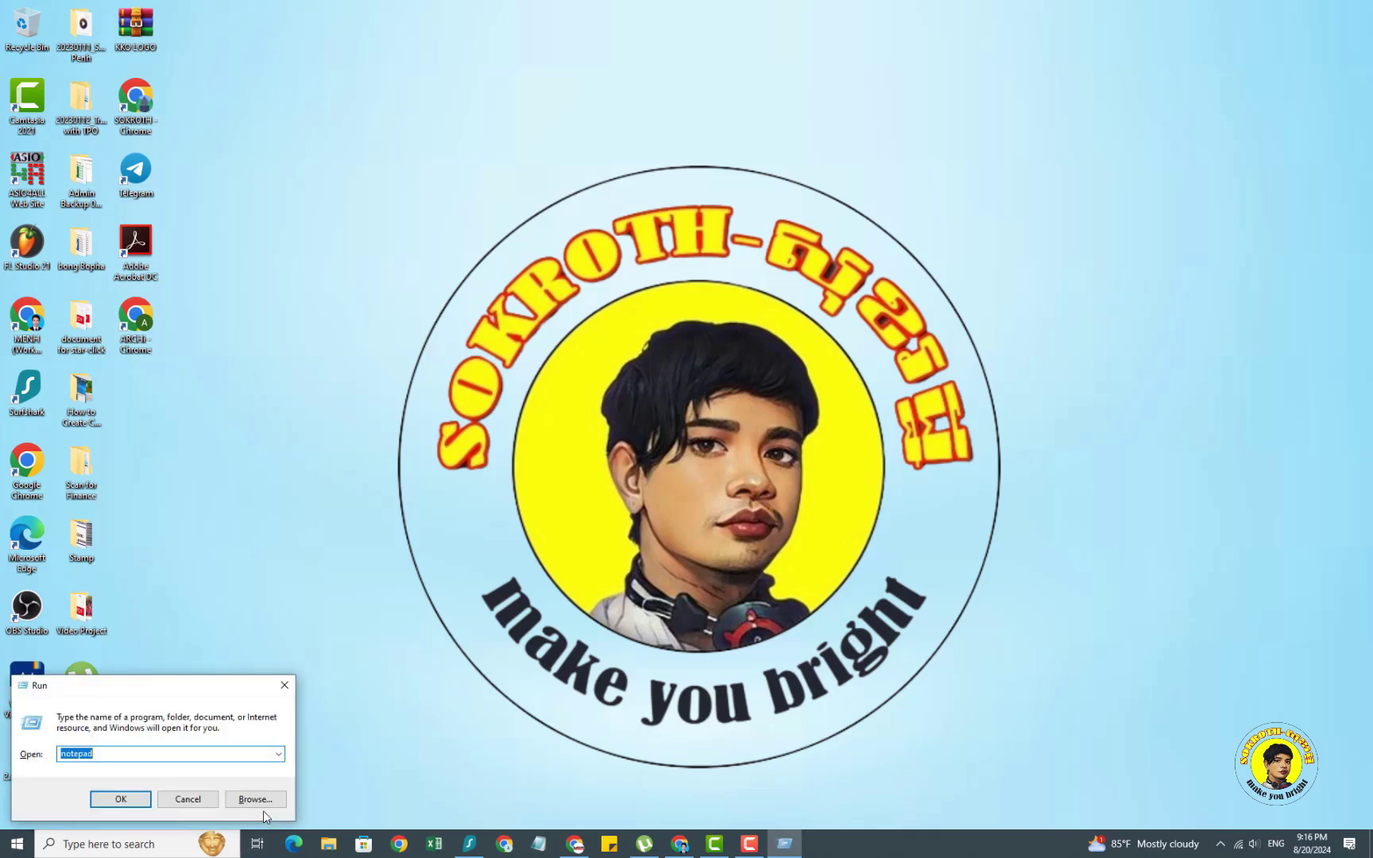
pyautogui.write('winword')
pyautogui.press('Return')
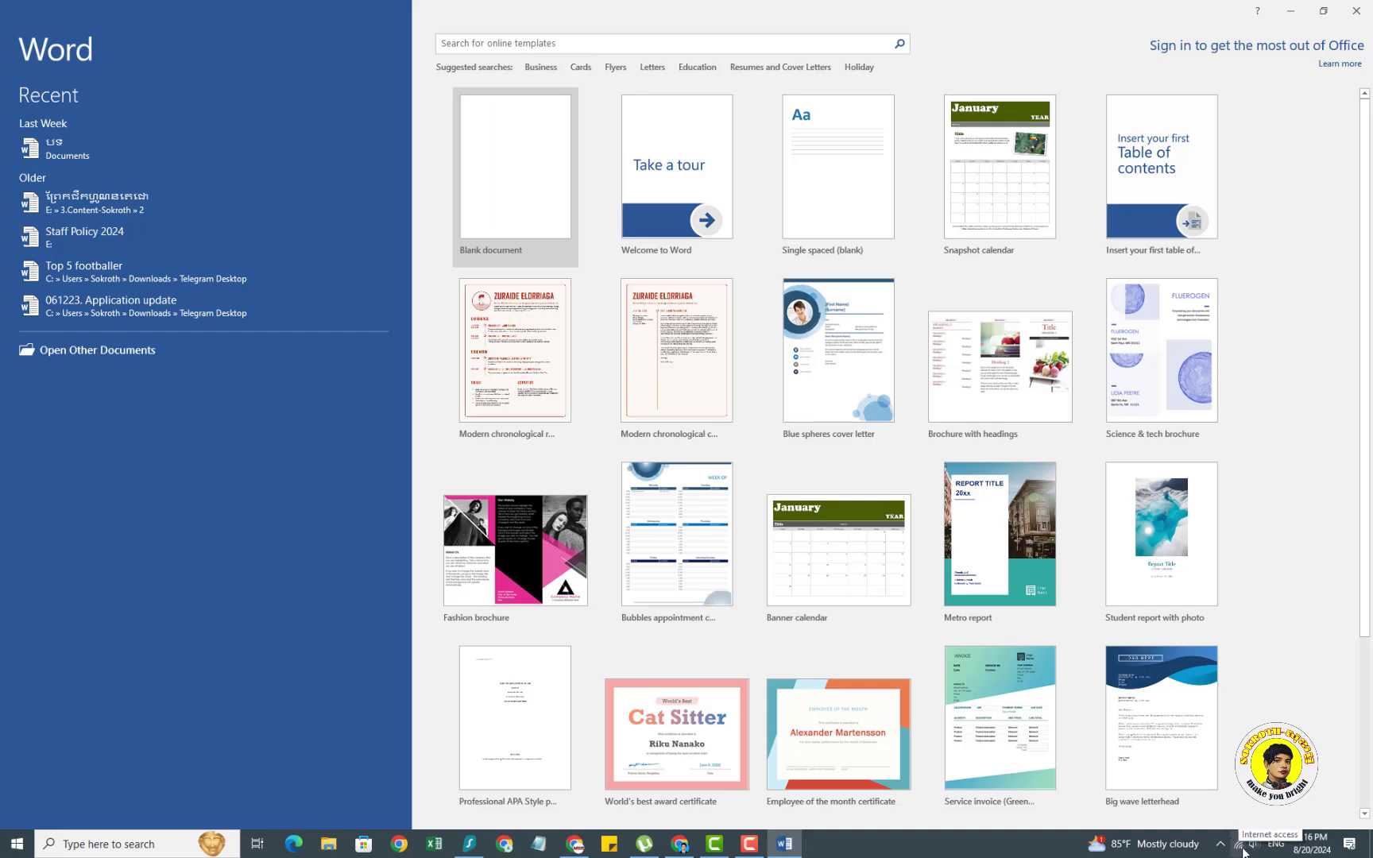
# - Select the online template search box and scroll down and back up through the template gallery
pyautogui.click(545, 41)
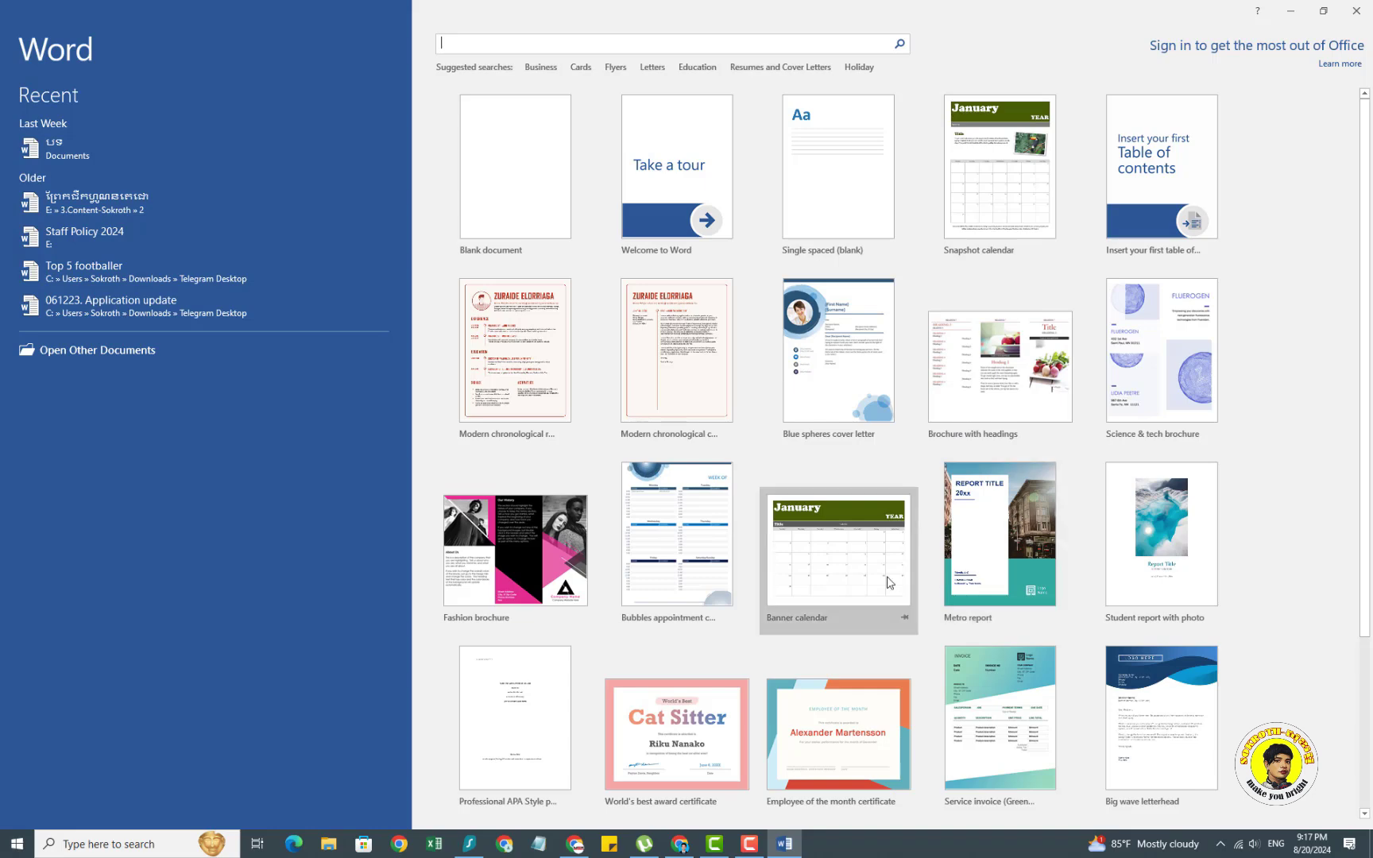
pyautogui.scroll(-2, 887, 583)
pyautogui.scroll(2, 887, 579)
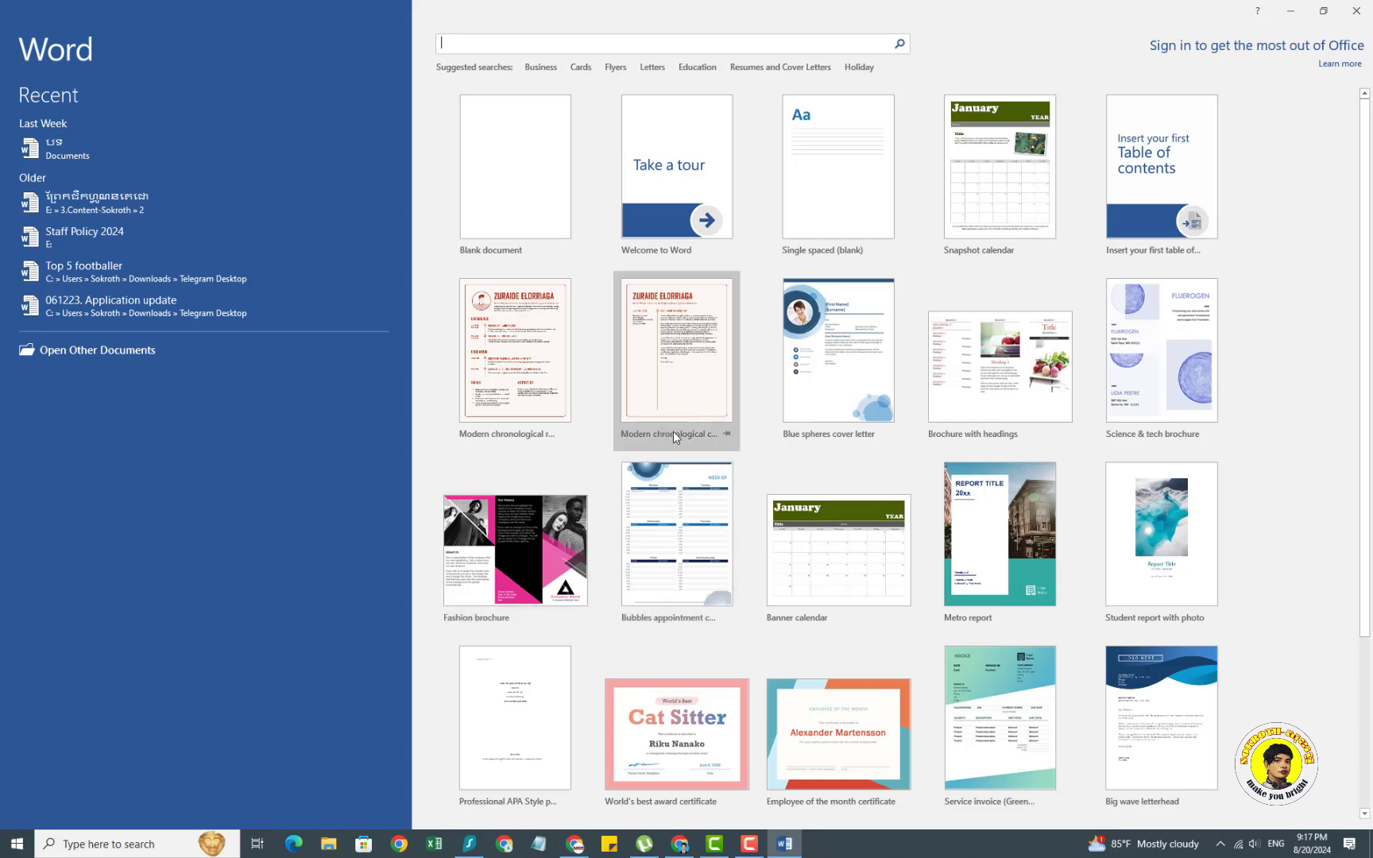
# - Browse Business and Resumes templates, then create a document from Metro report
pyautogui.click(547, 70)
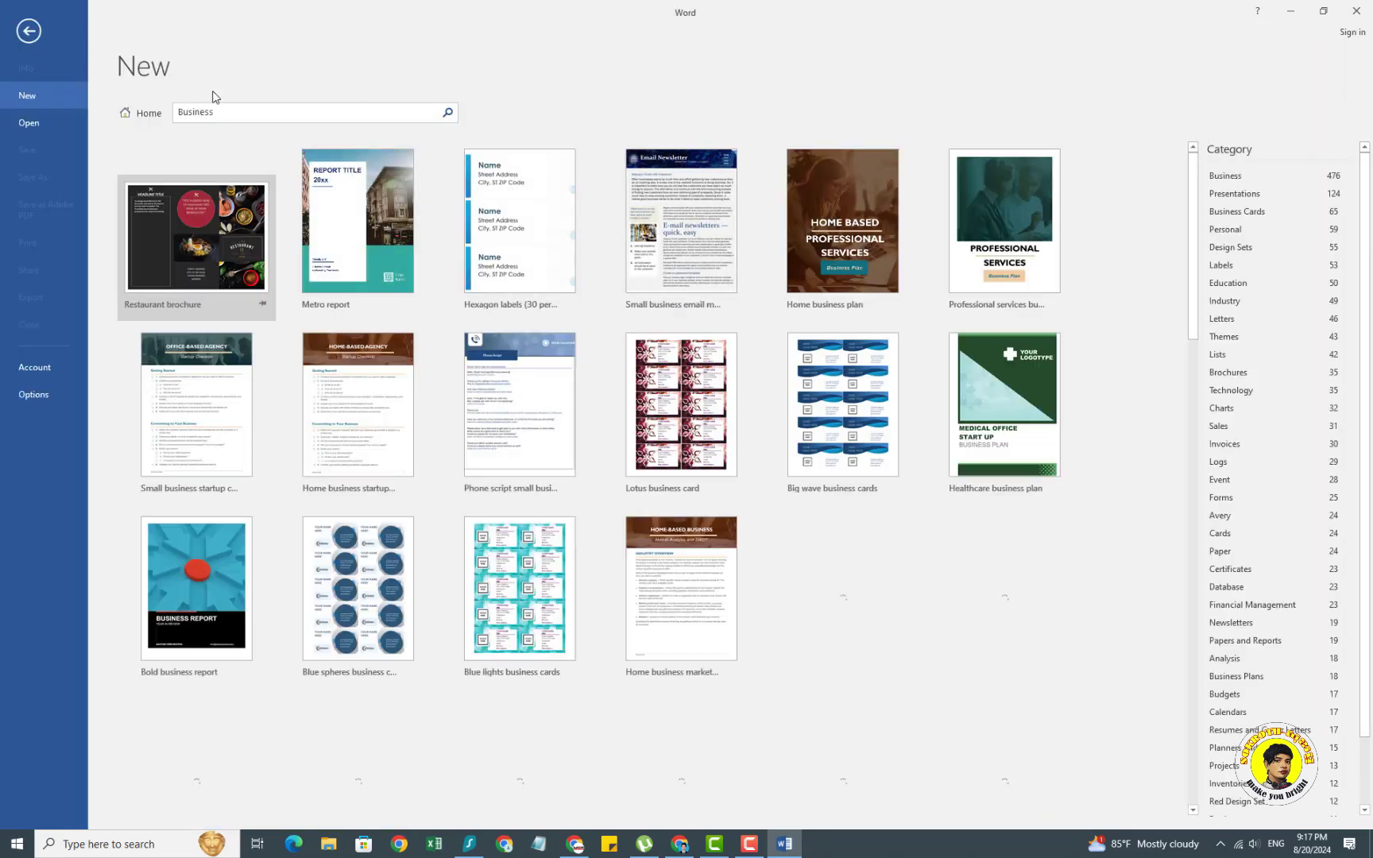
pyautogui.click(30, 31)
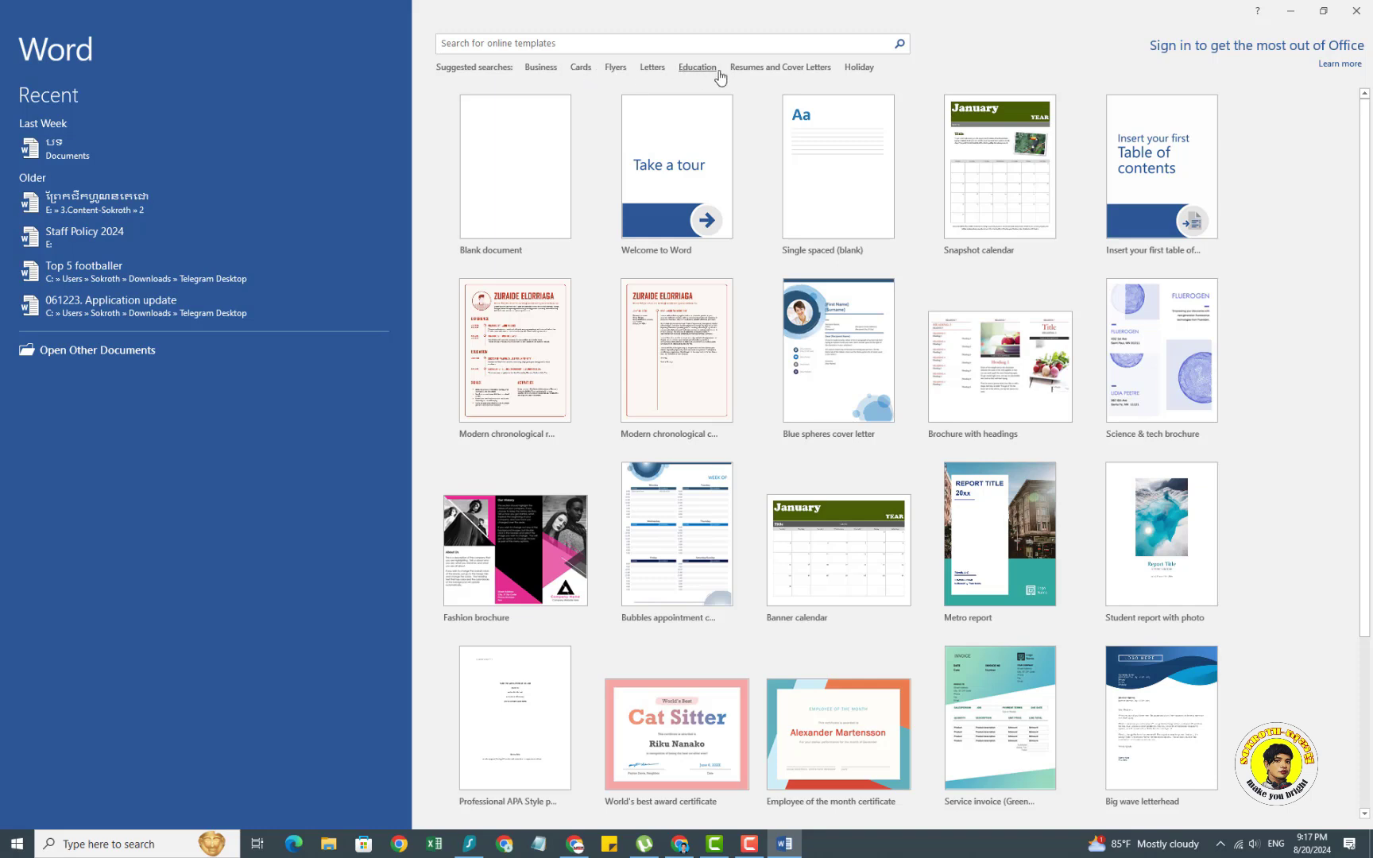
pyautogui.click(763, 70)
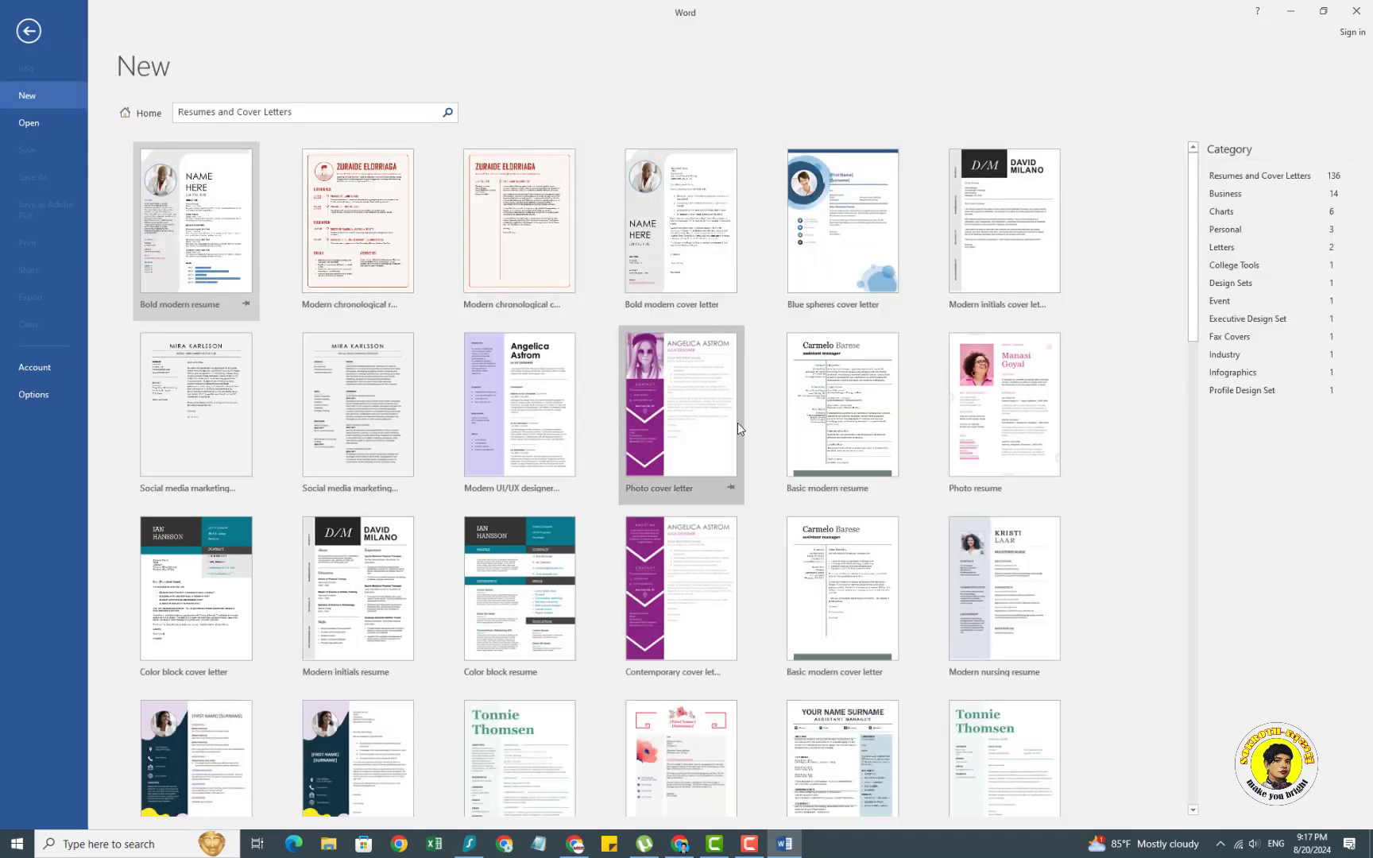
pyautogui.click(30, 31)
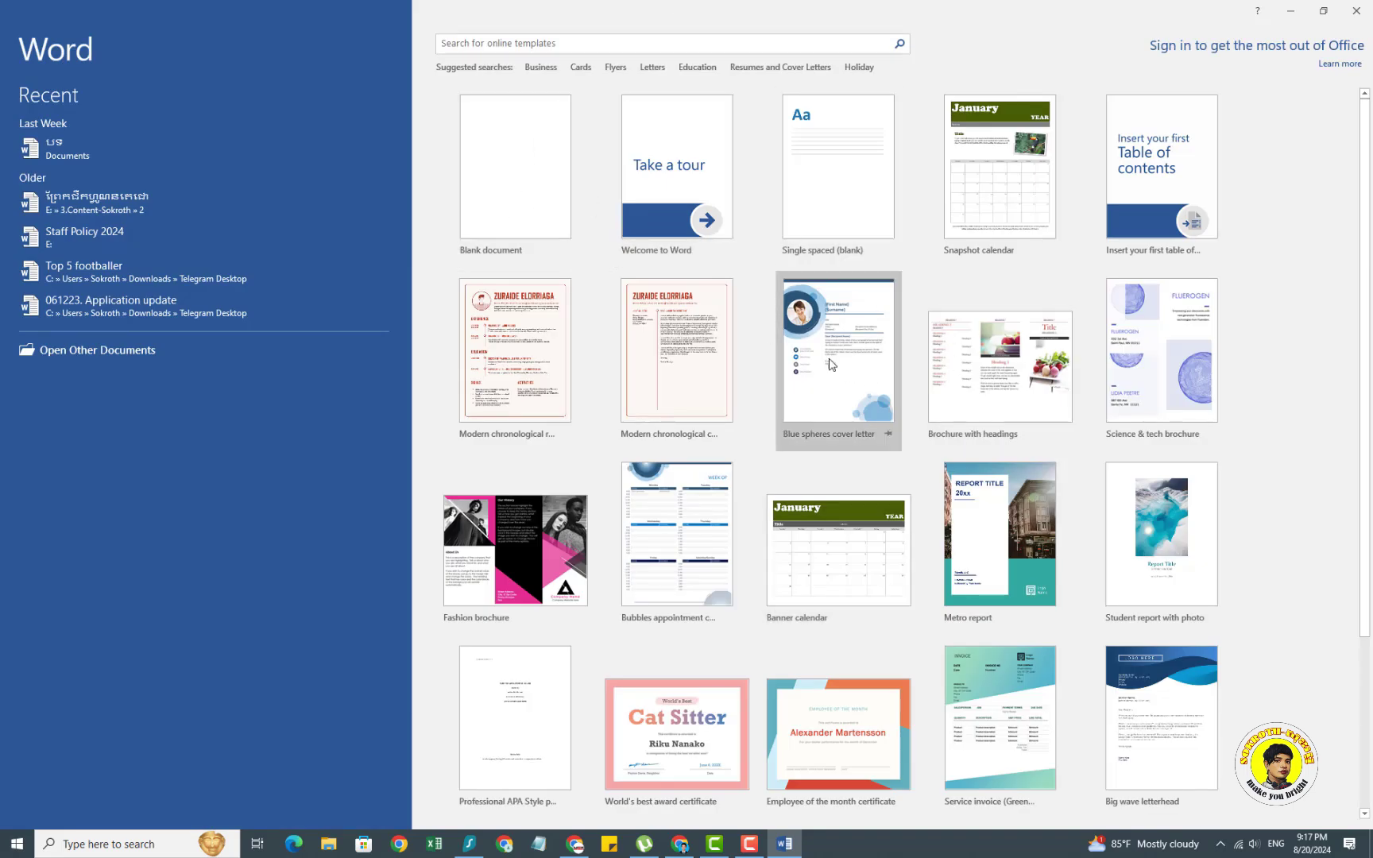
pyautogui.click(1004, 531)
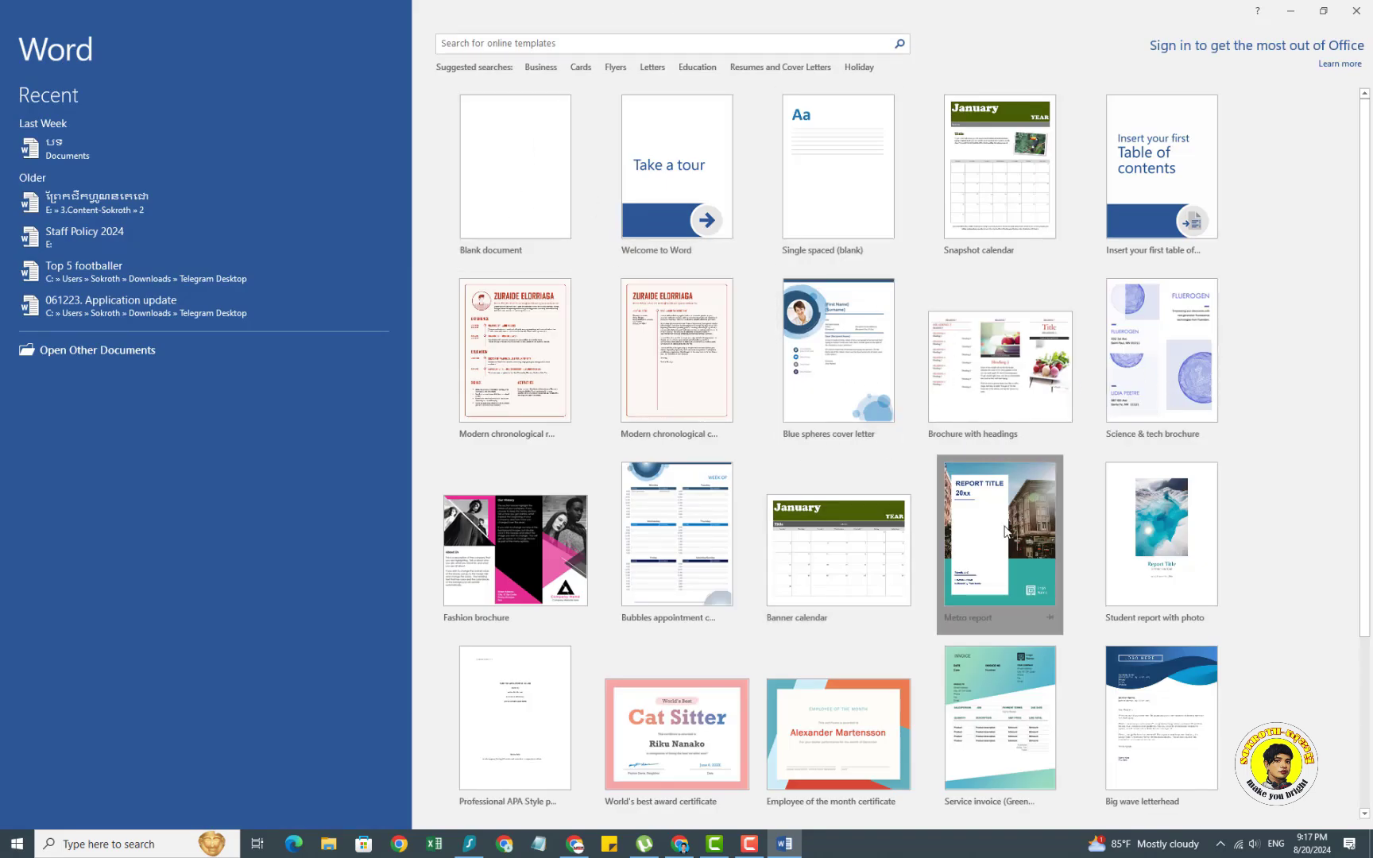
pyautogui.click(804, 416)
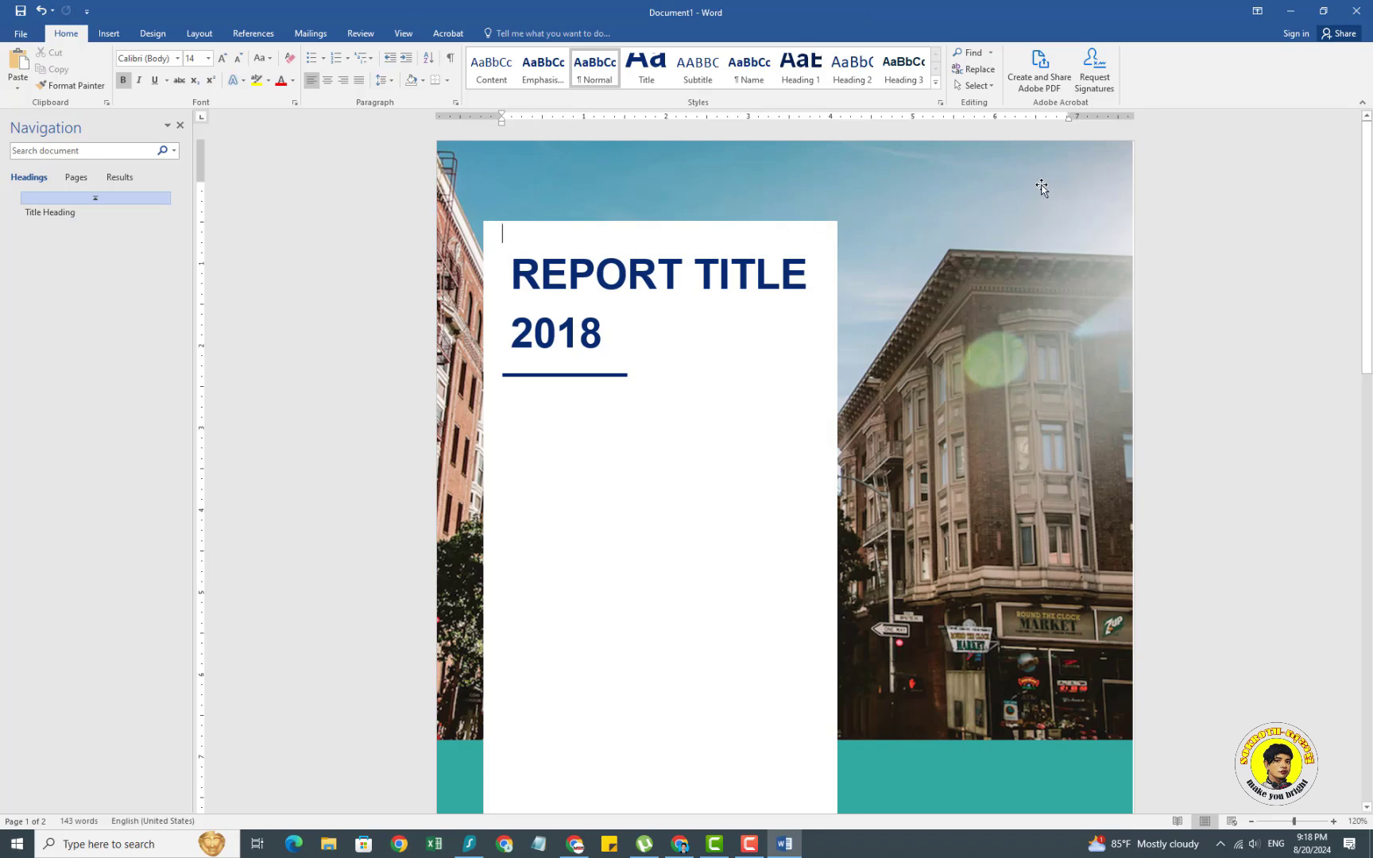
# - Look at the File > New template page and return to the report
pyautogui.click(32, 37)
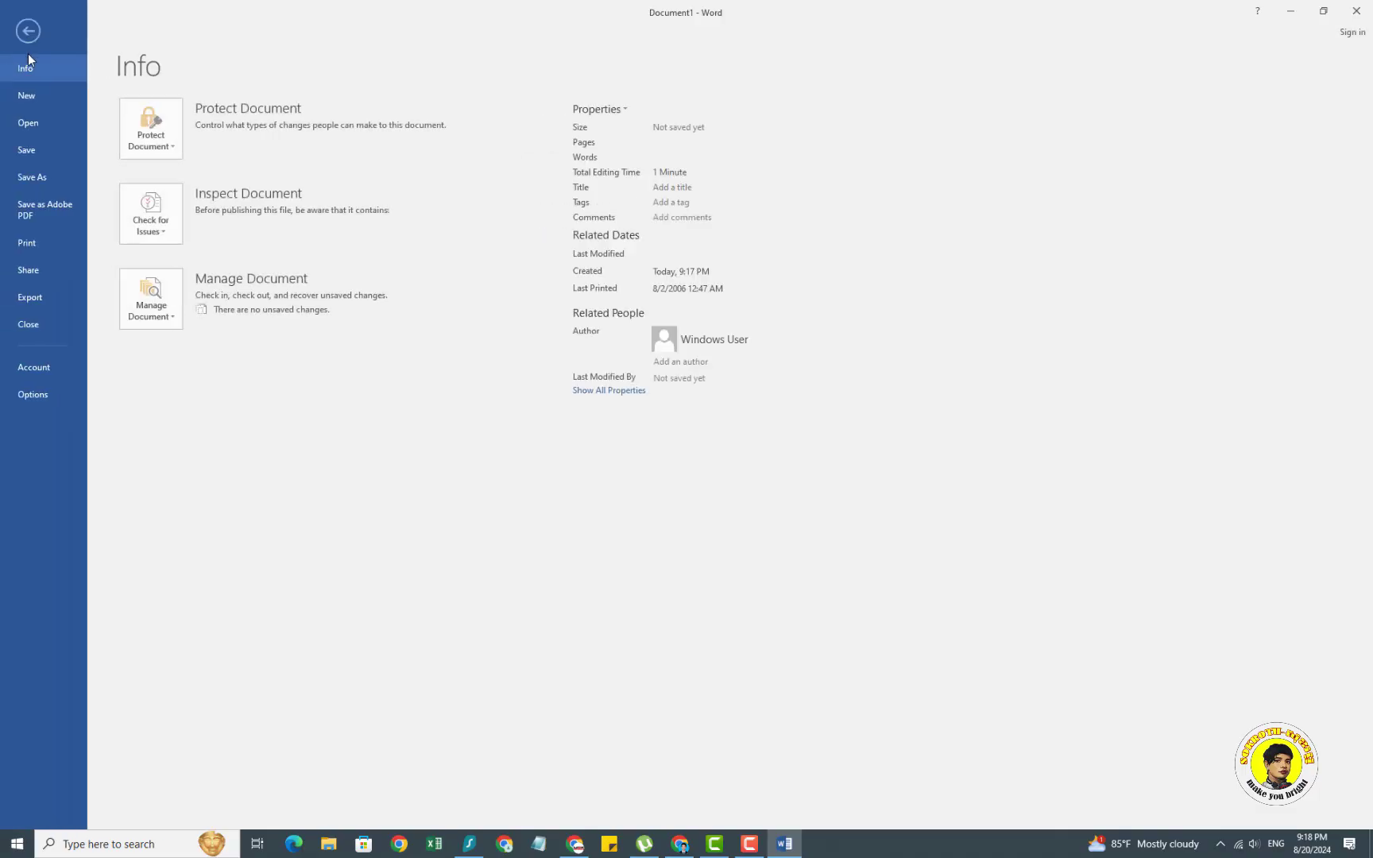
pyautogui.click(40, 98)
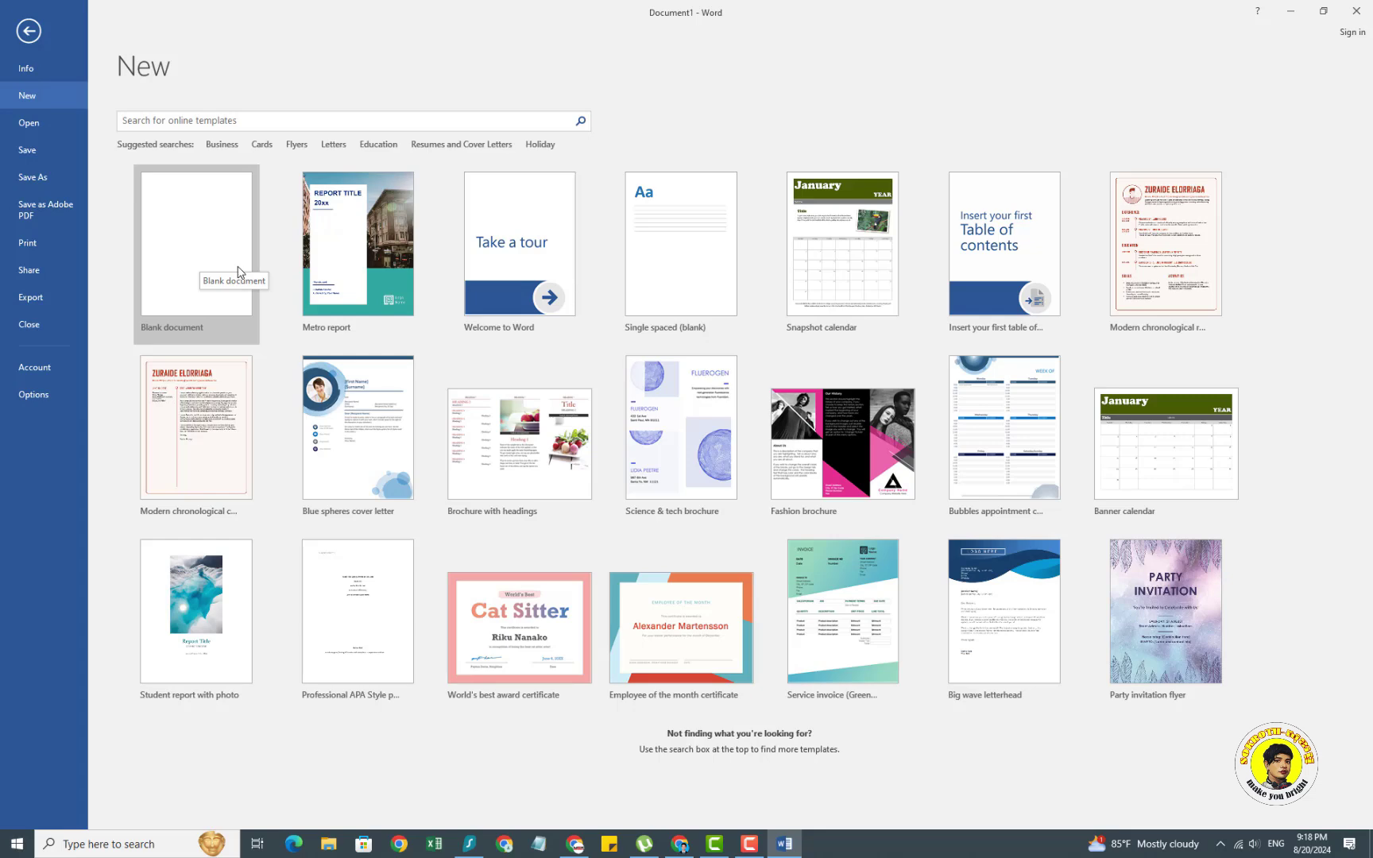
pyautogui.click(35, 36)
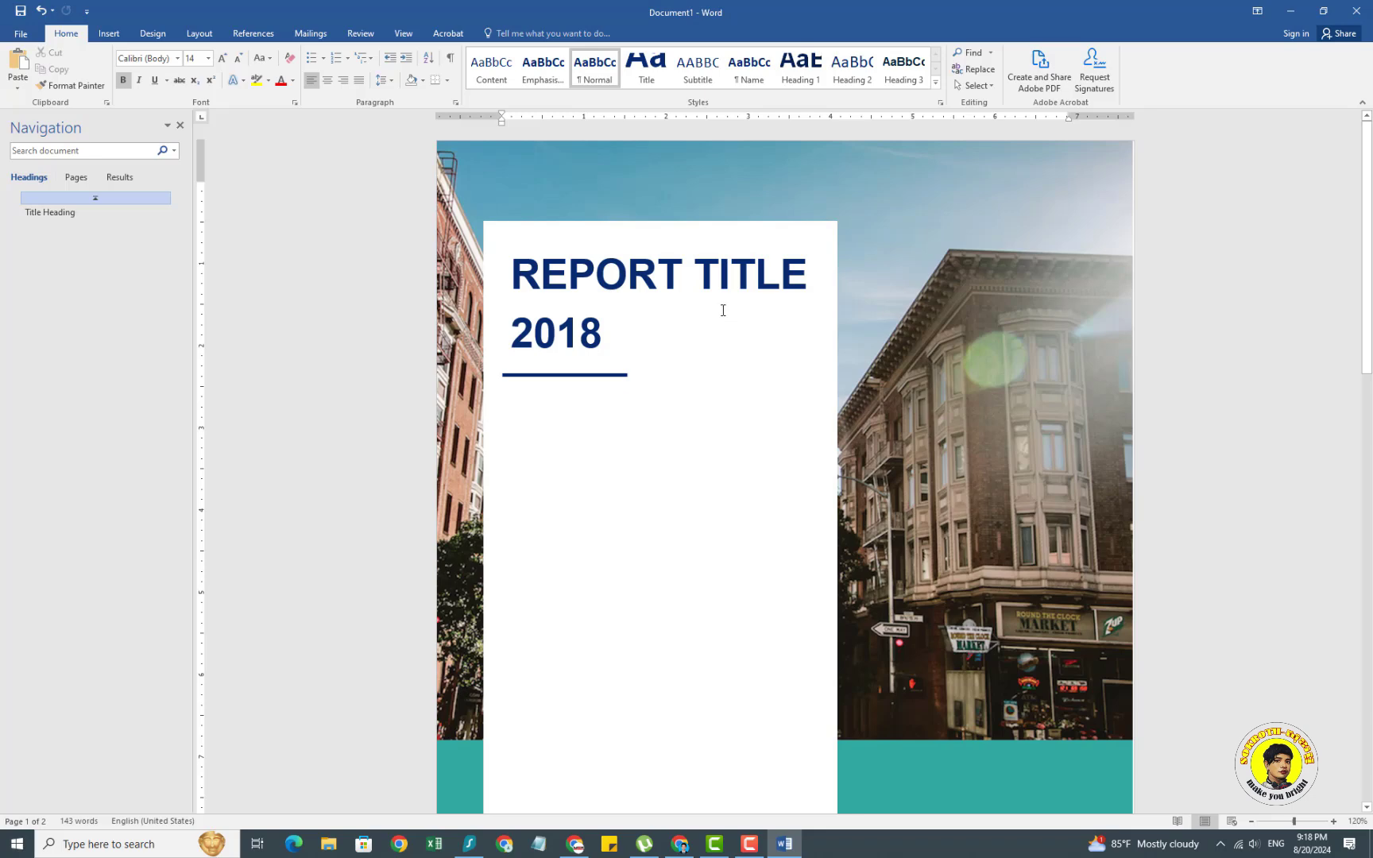
# - Create a blank document, close the report without saving, and maximize Document2
pyautogui.hotkey('ctrl', 'n')
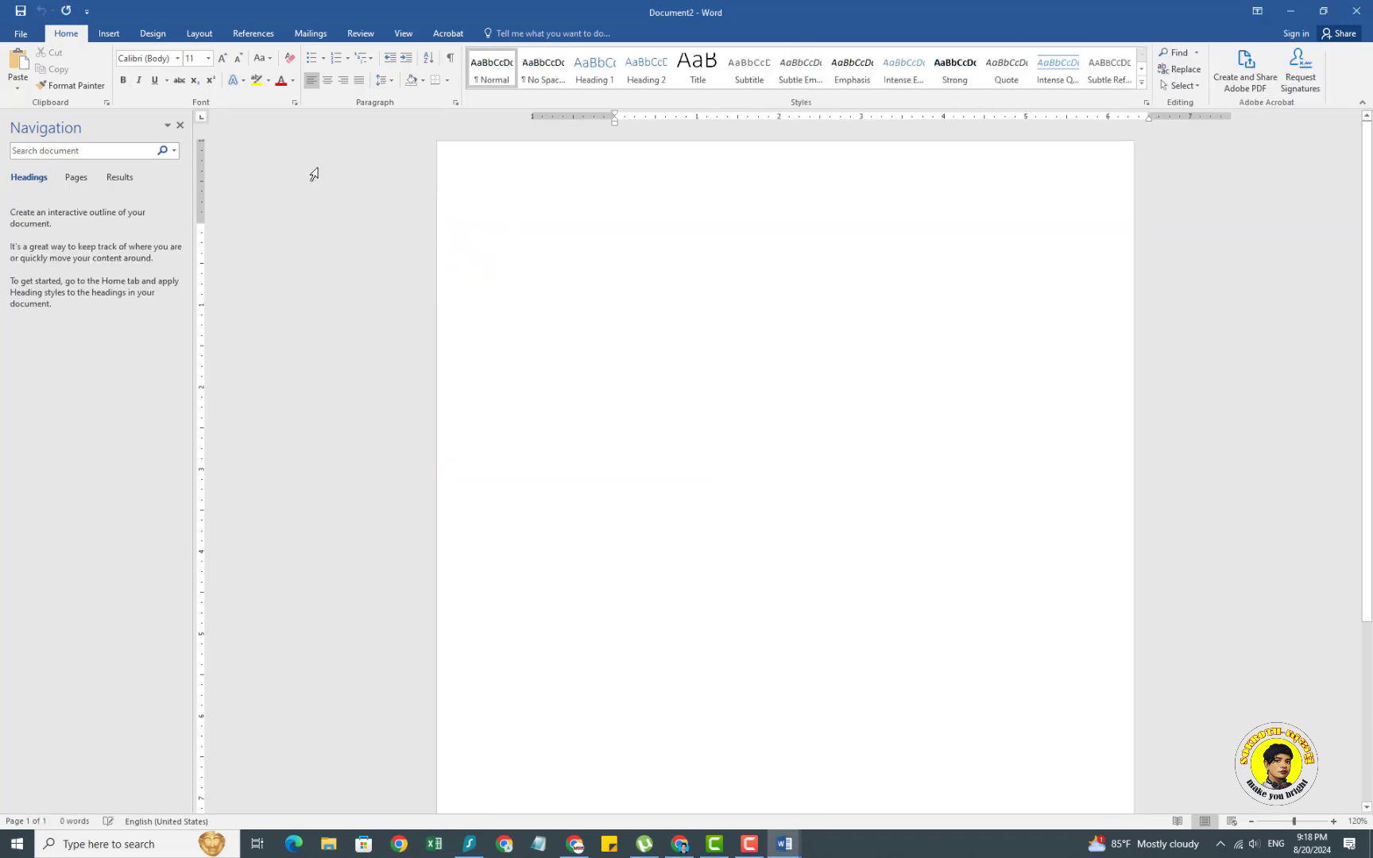
pyautogui.click(180, 125)
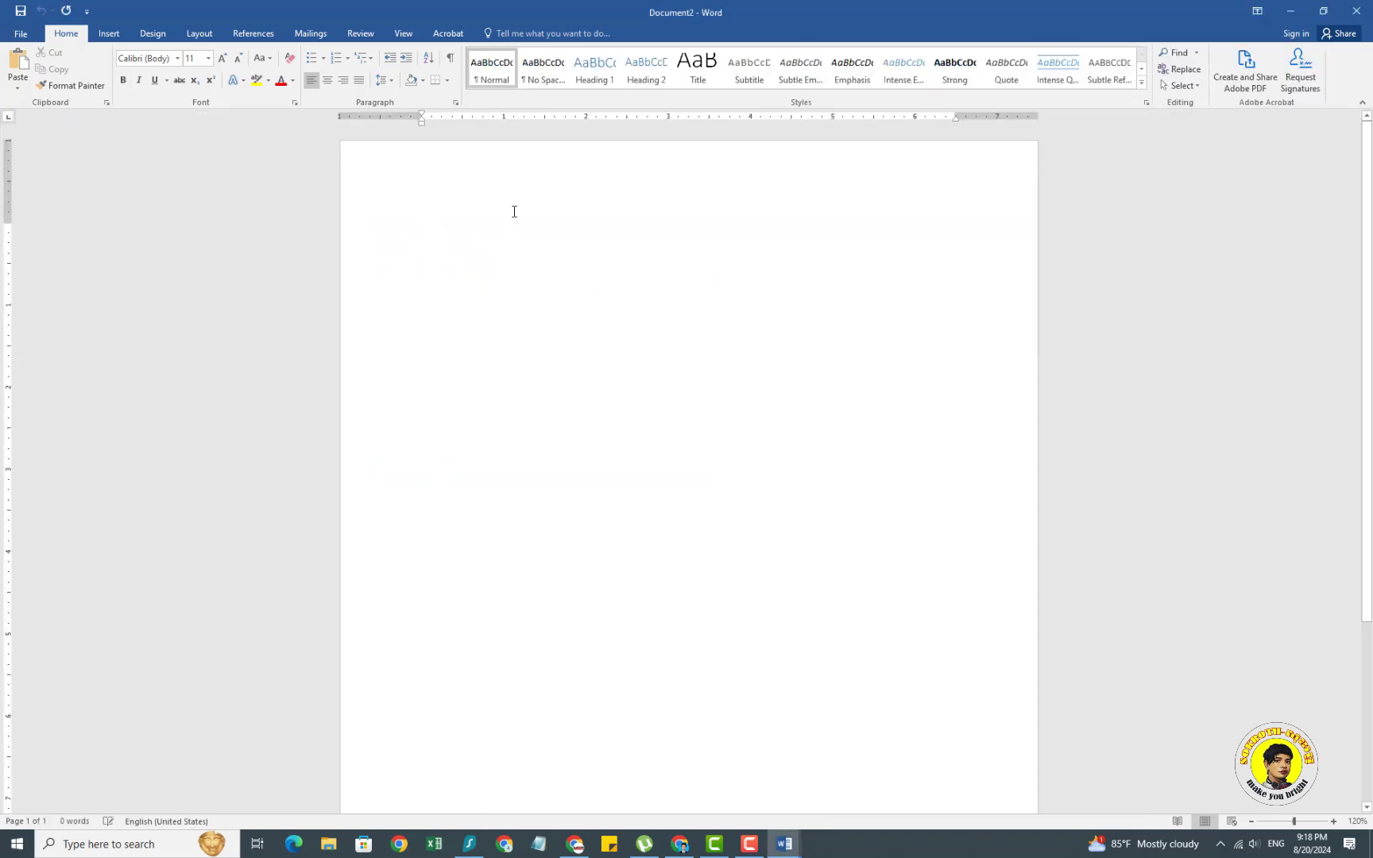
pyautogui.moveTo(775, 8); pyautogui.dragTo(1, 38)
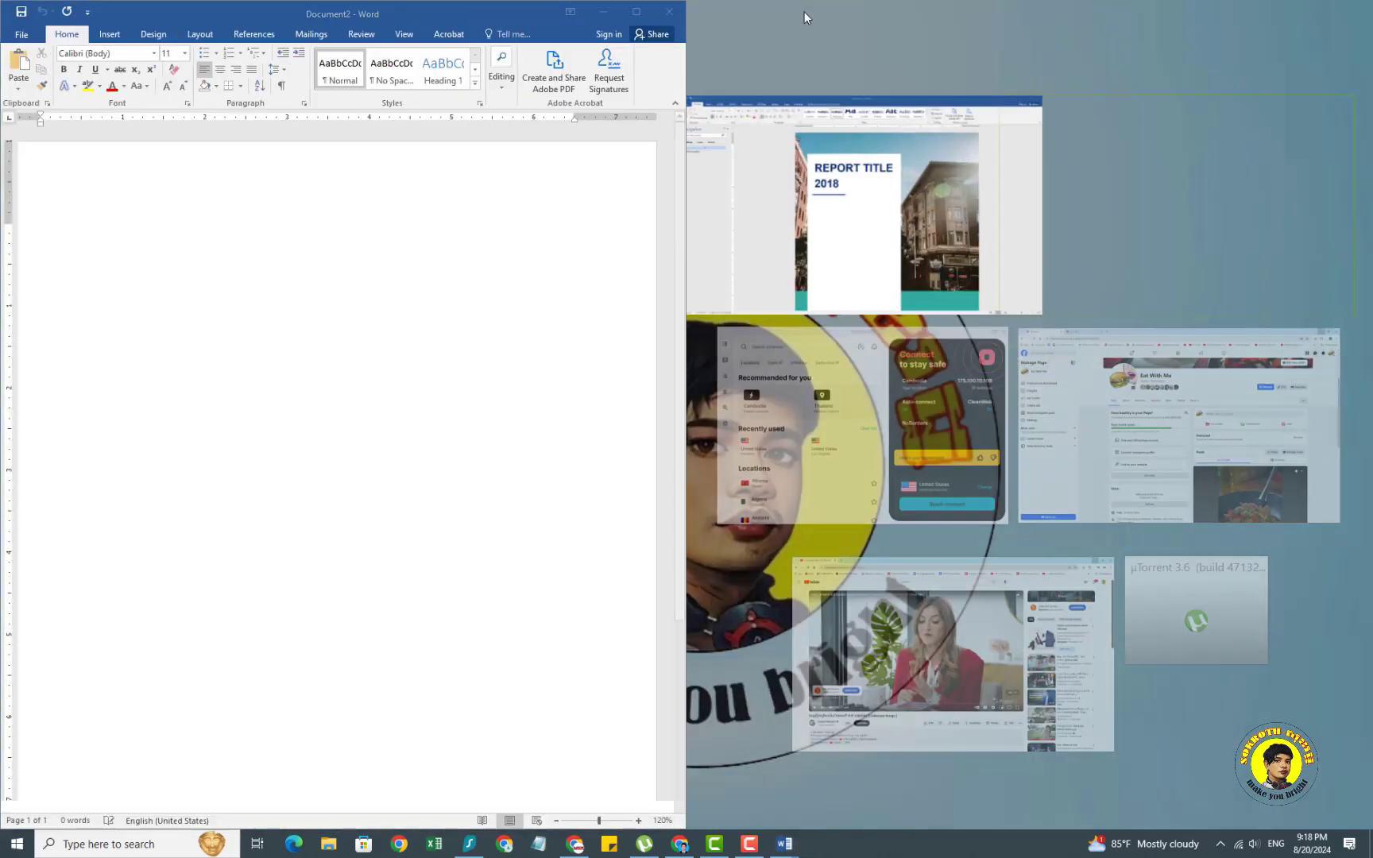
pyautogui.click(805, 11)
pyautogui.hotkey('ctrl', 'w')
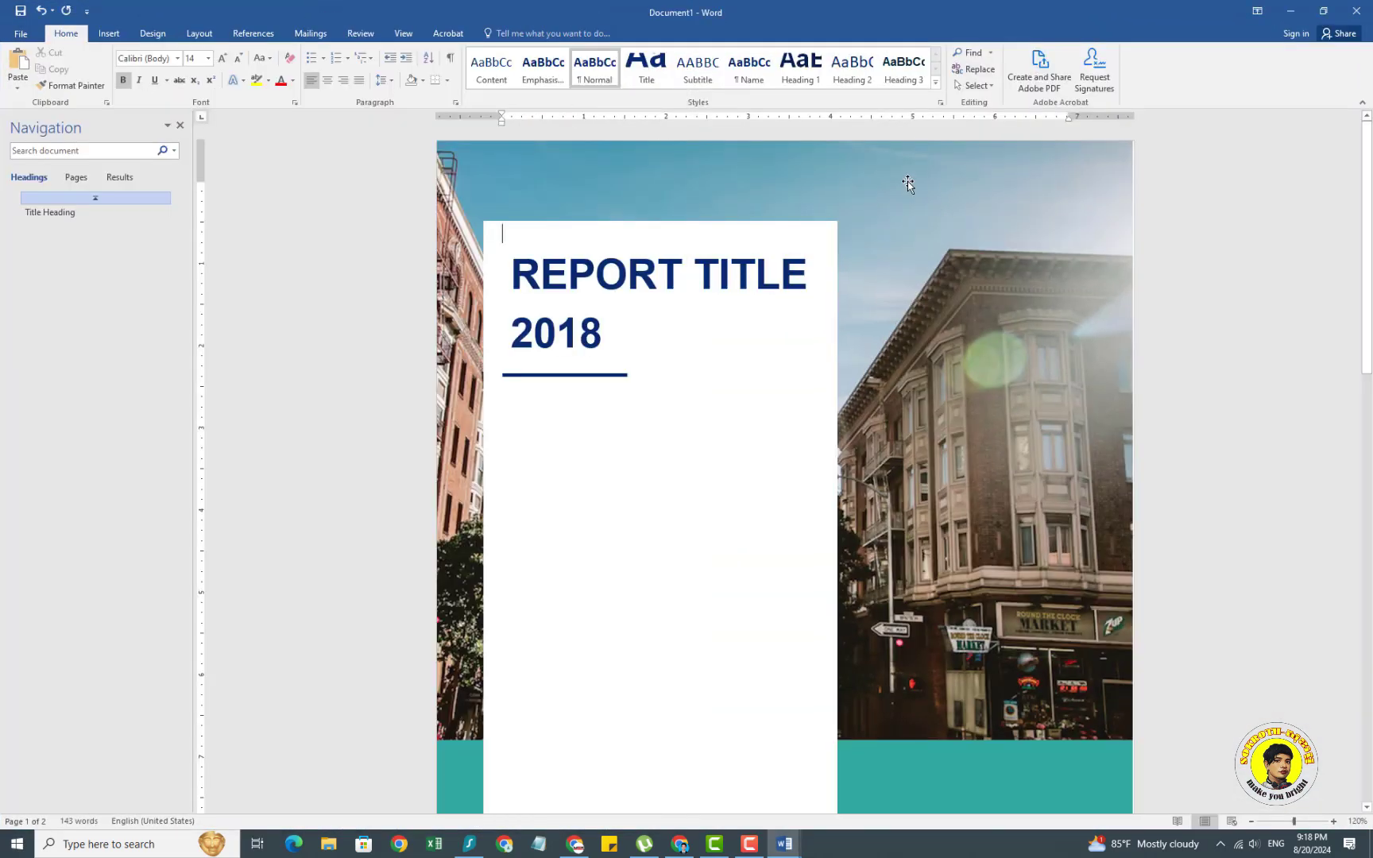
pyautogui.click(1356, 11)
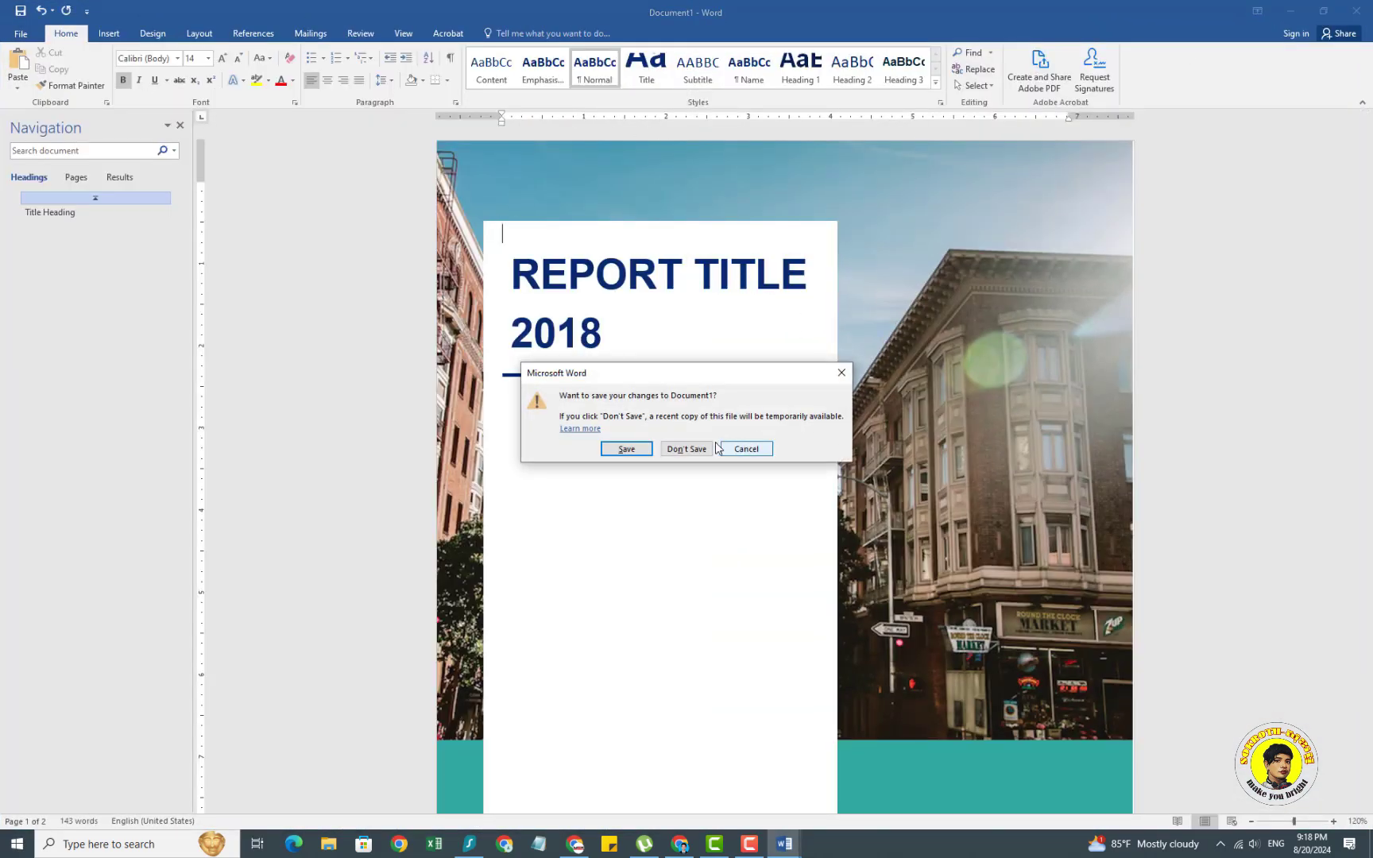
pyautogui.click(685, 450)
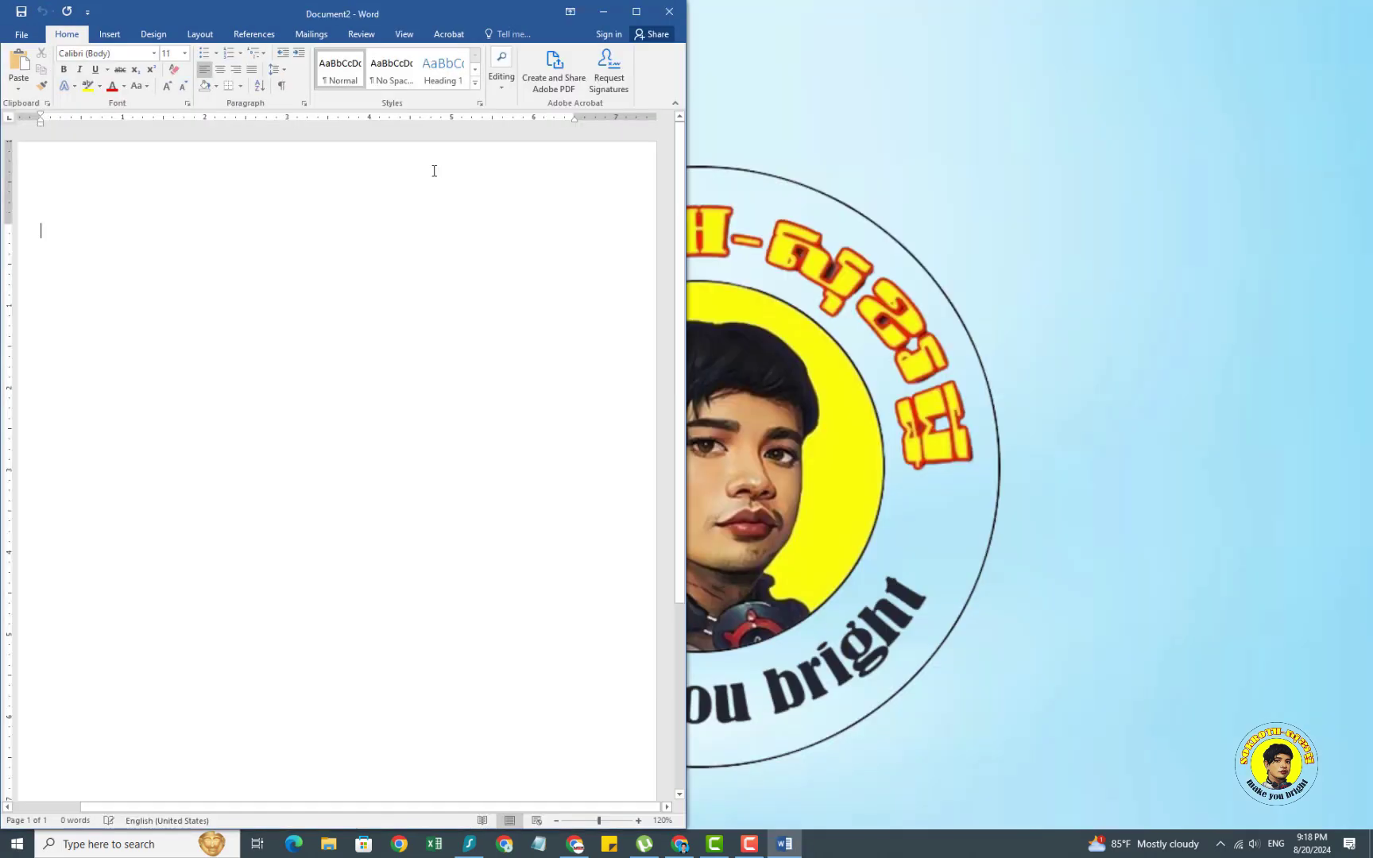
pyautogui.click(635, 12)
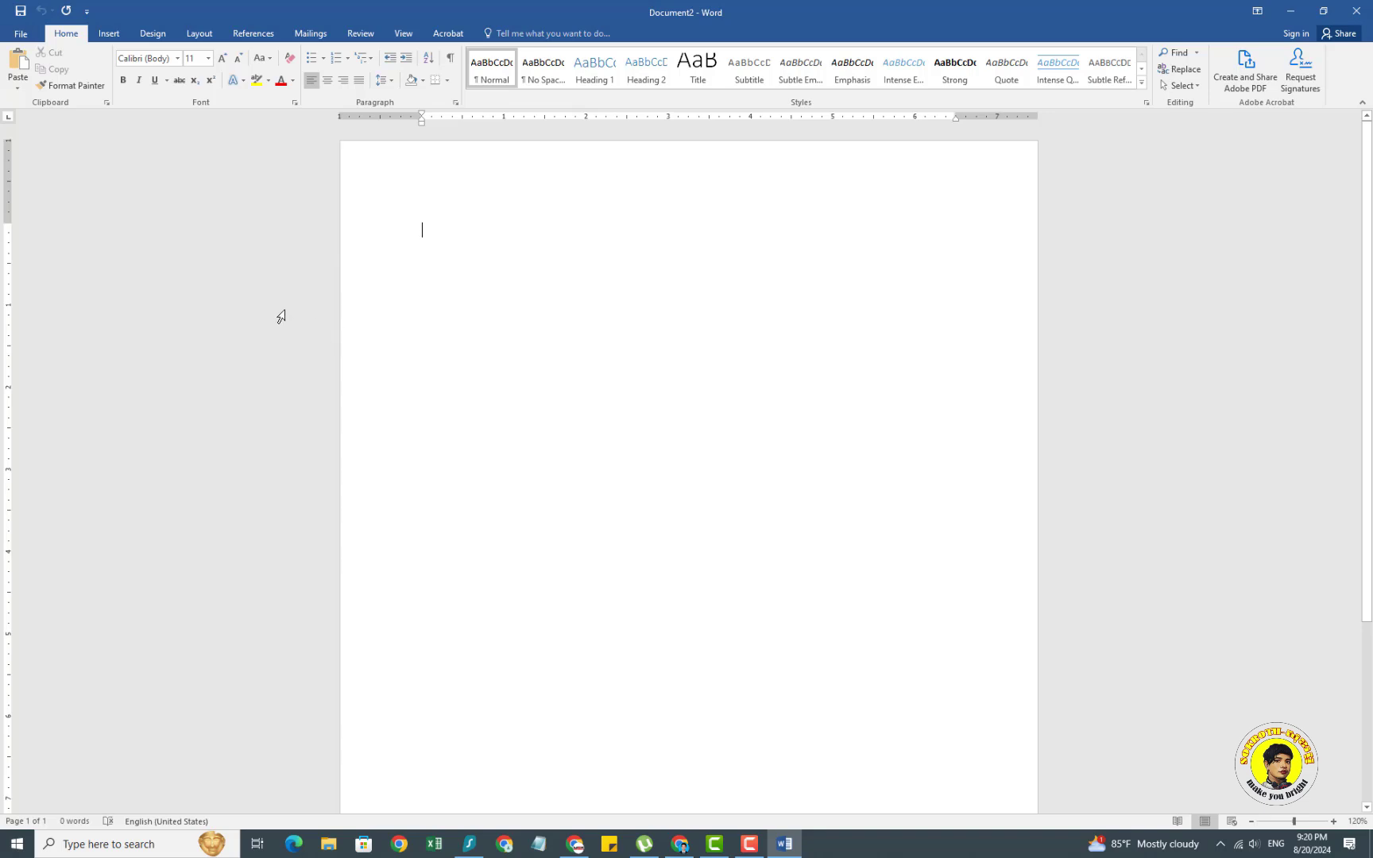
pyautogui.click(110, 36)
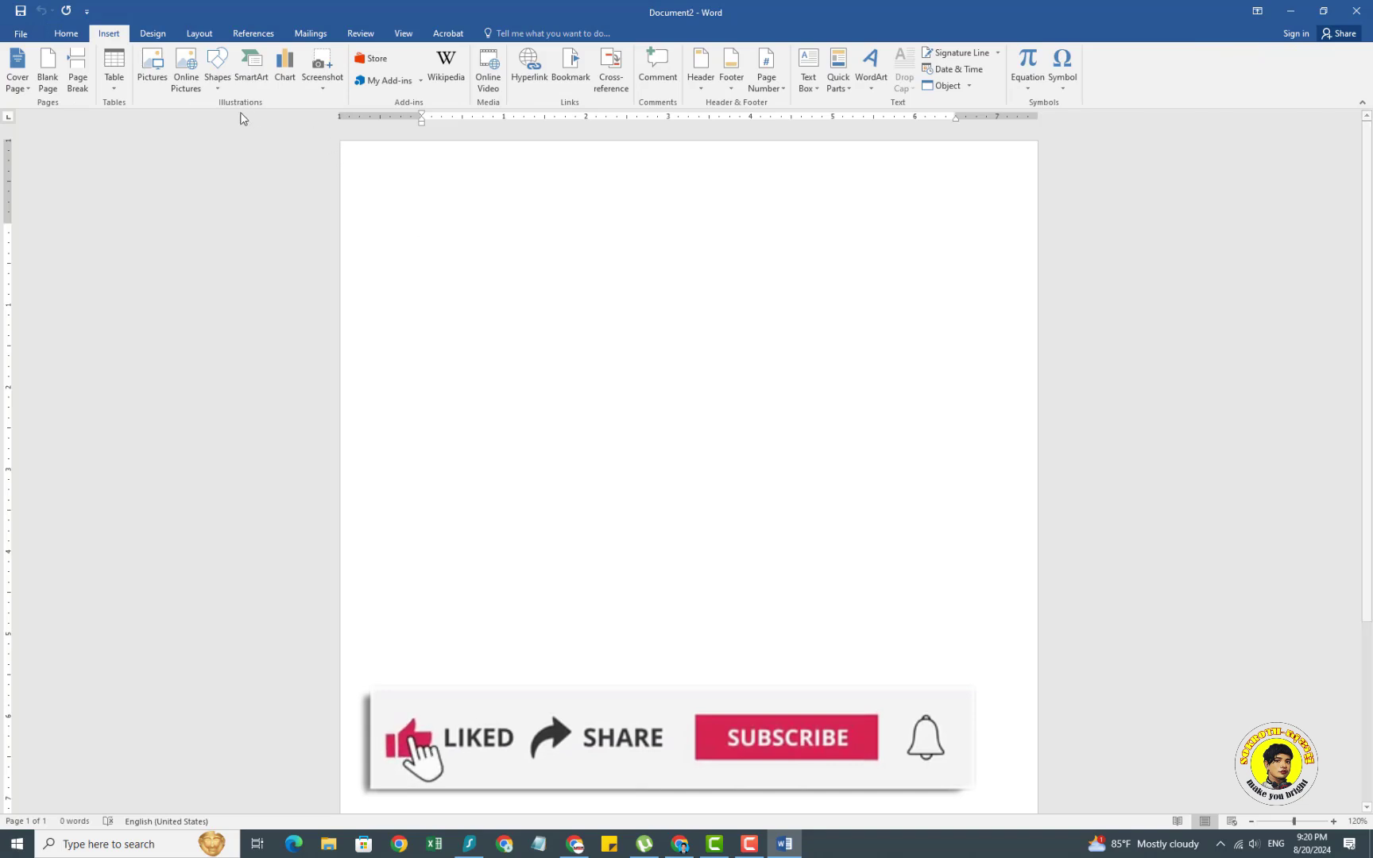
pyautogui.click(113, 79)
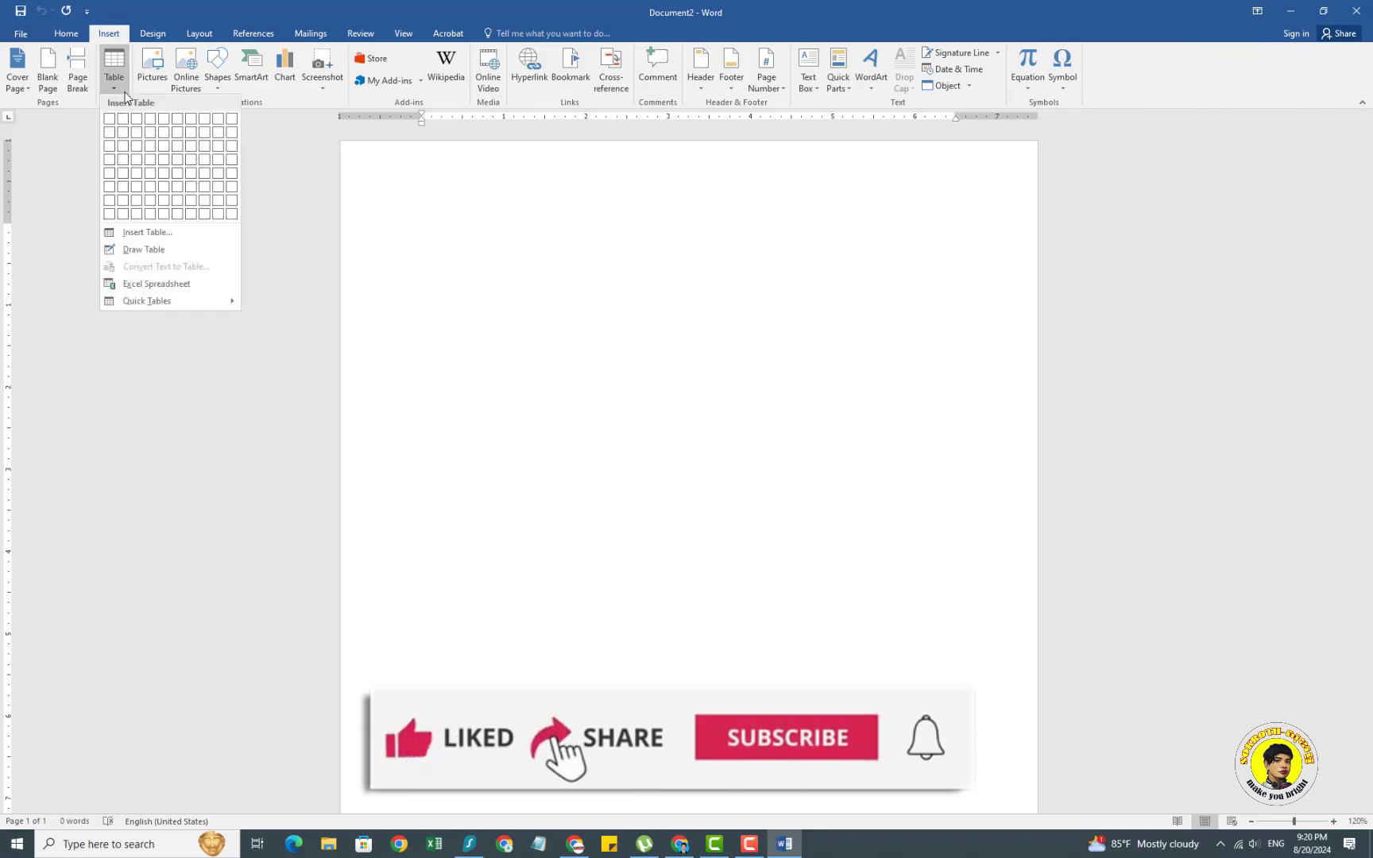
pyautogui.click(262, 89)
pyautogui.click(262, 91)
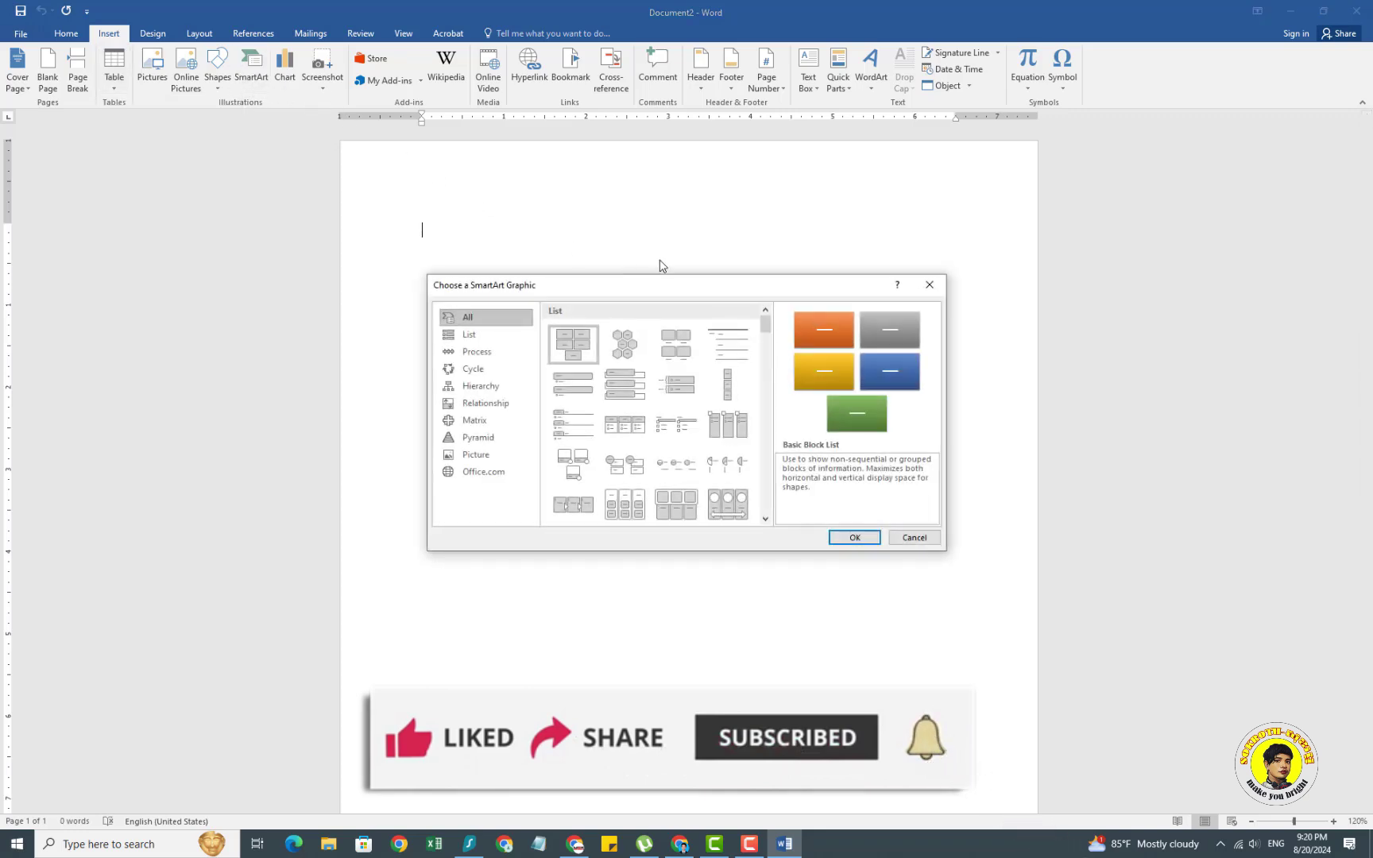
pyautogui.click(918, 287)
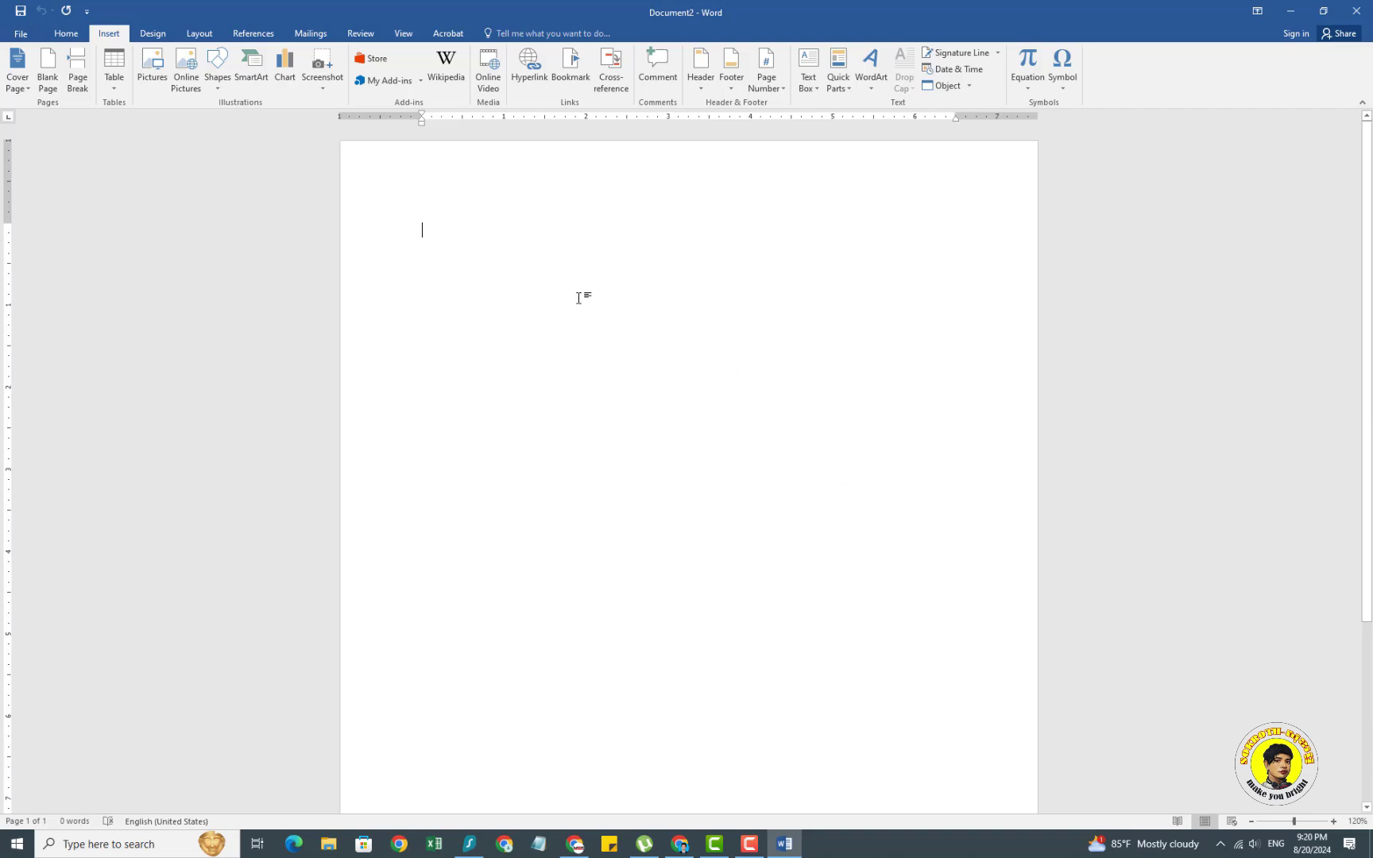
pyautogui.click(70, 38)
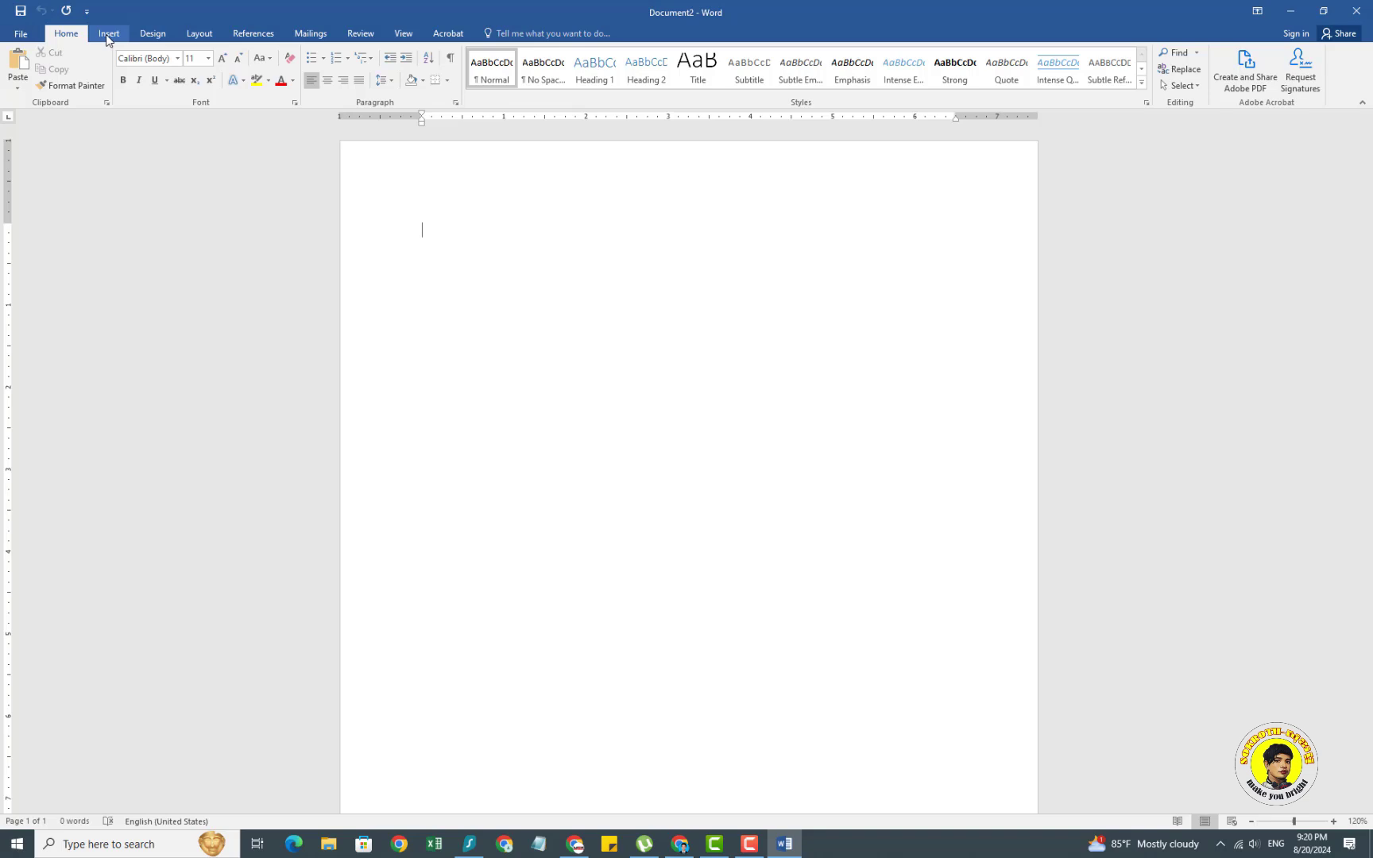
# - Switch the ribbon to the Insert tab
pyautogui.click(108, 36)
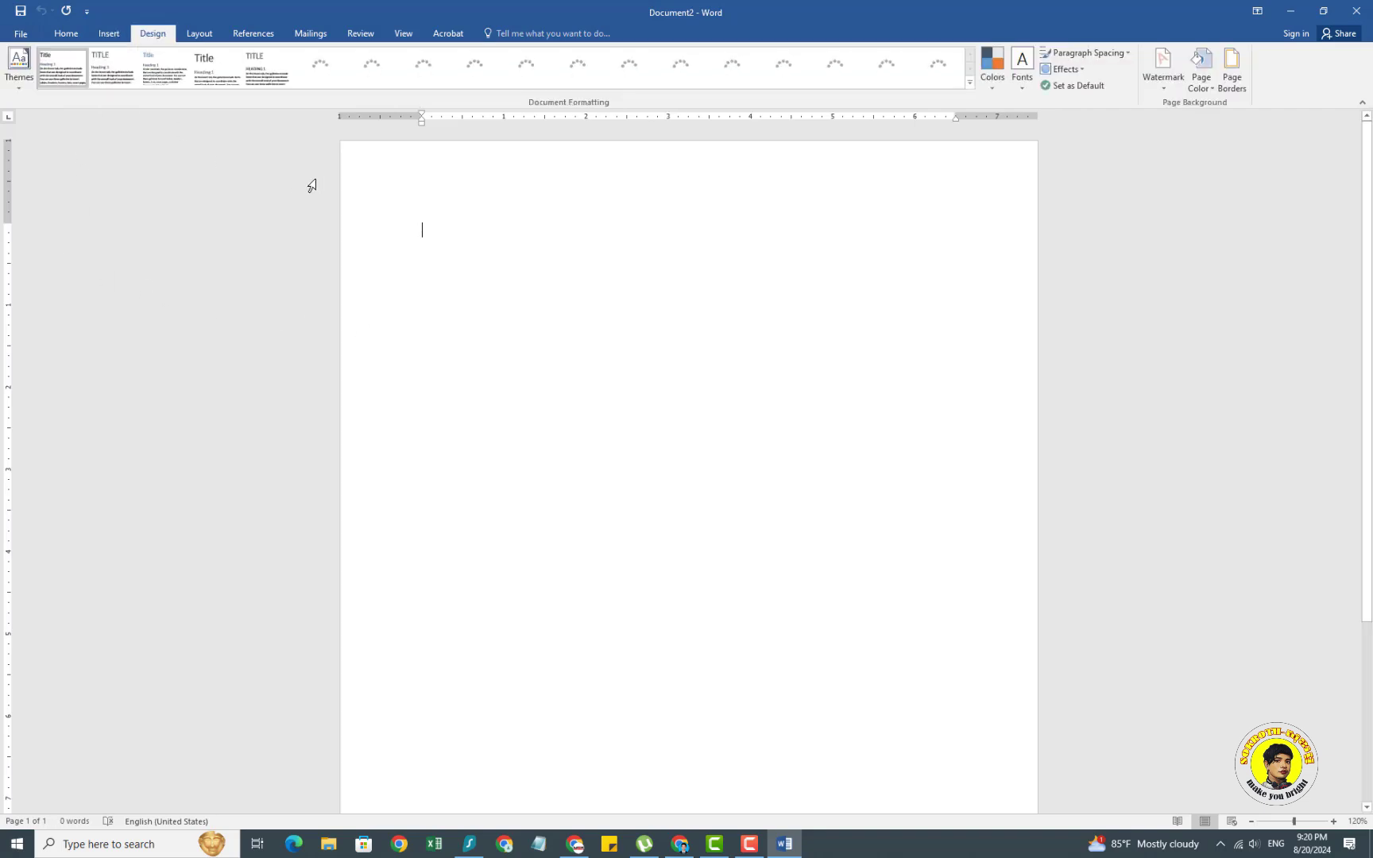
# - Switch the ribbon to the Layout tab
pyautogui.click(199, 33)
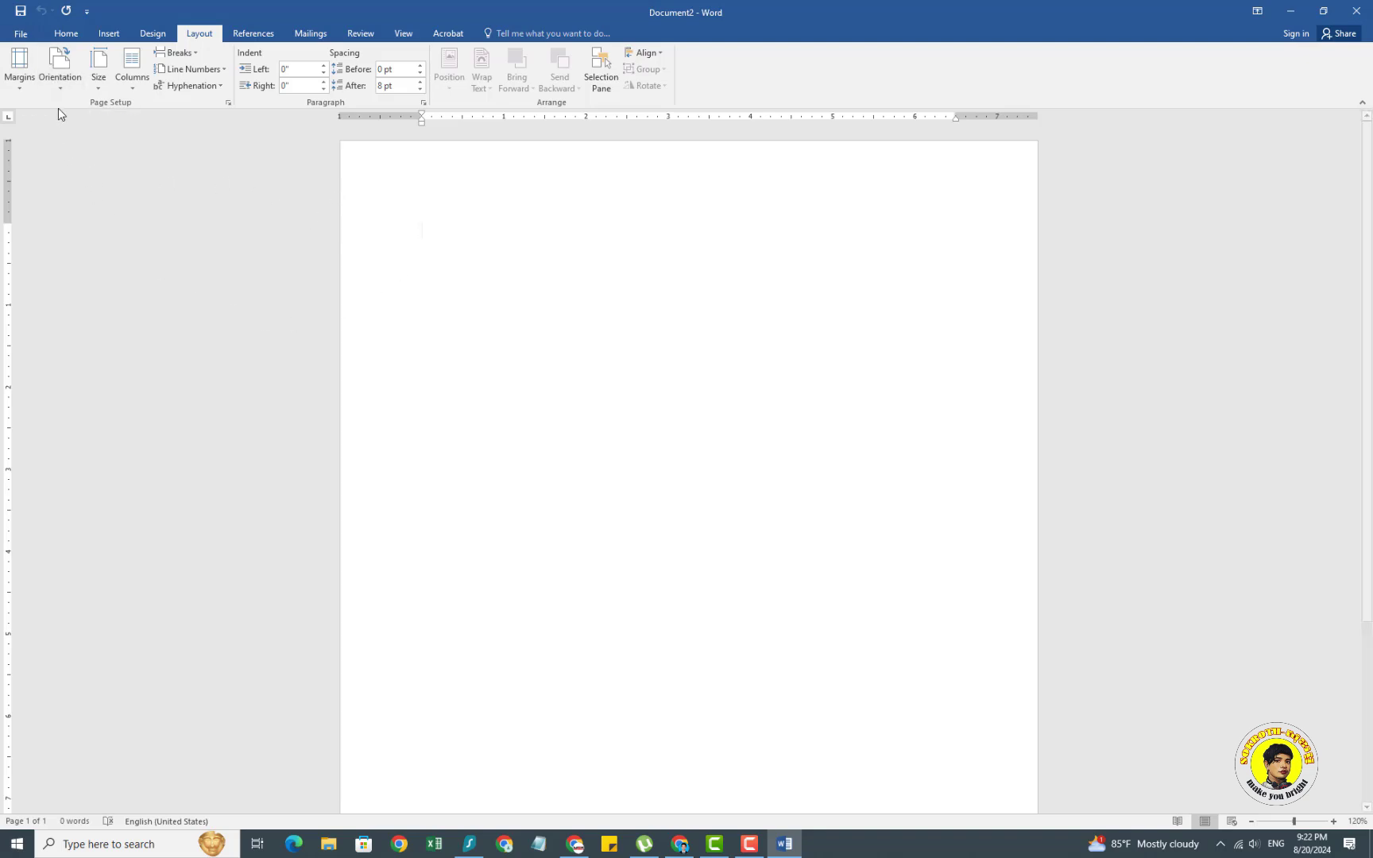
pyautogui.click(76, 93)
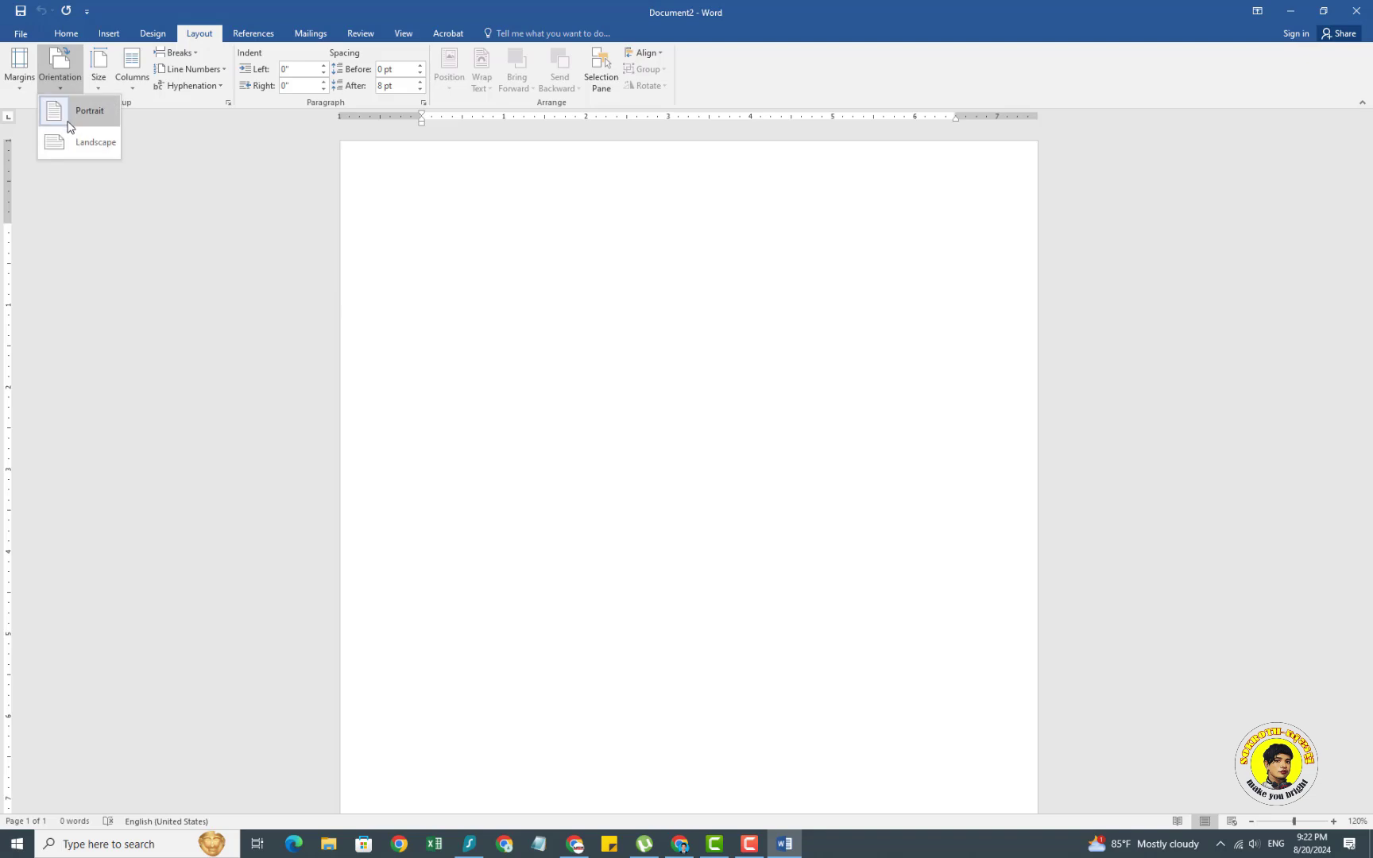
pyautogui.click(100, 89)
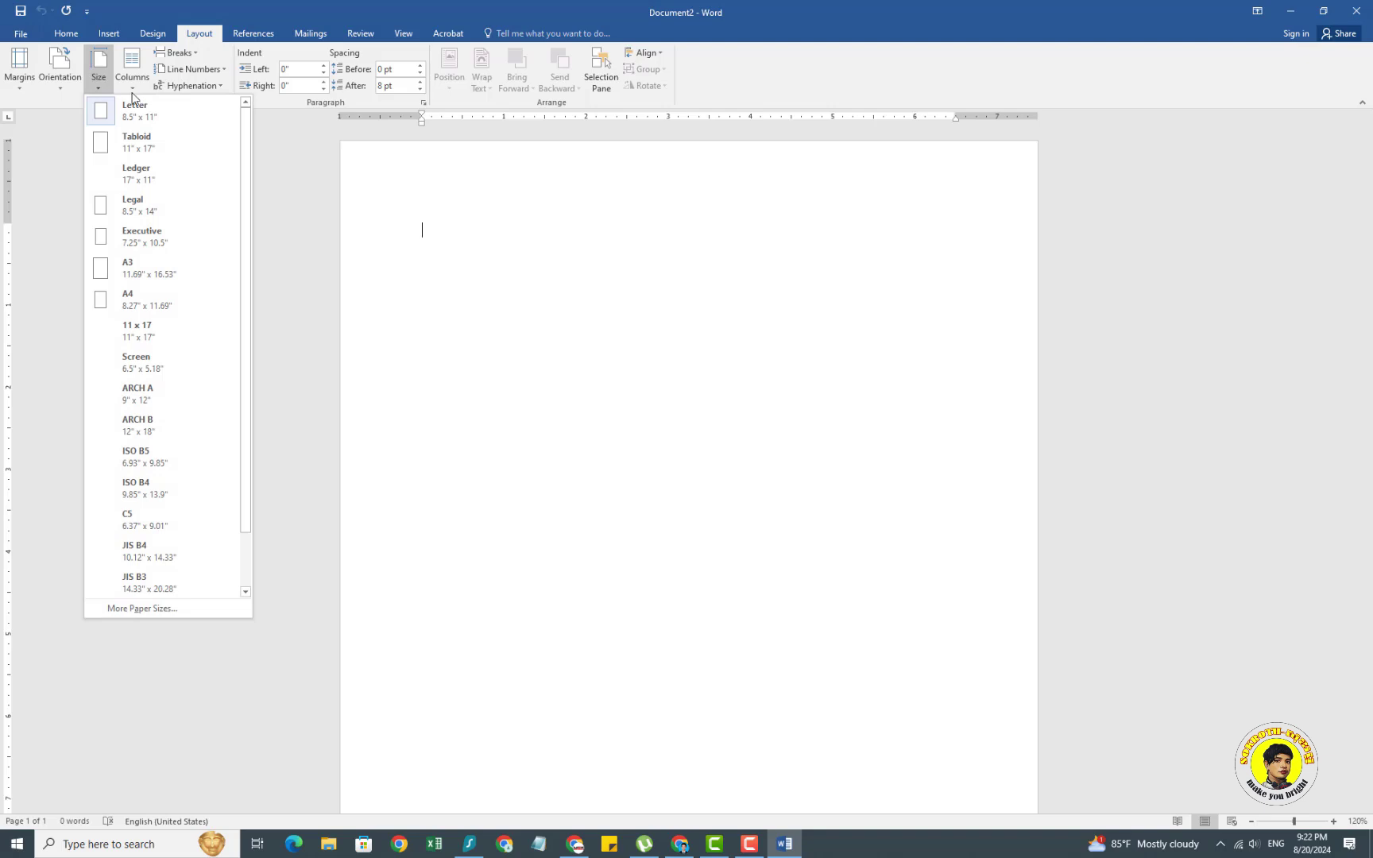
pyautogui.click(132, 89)
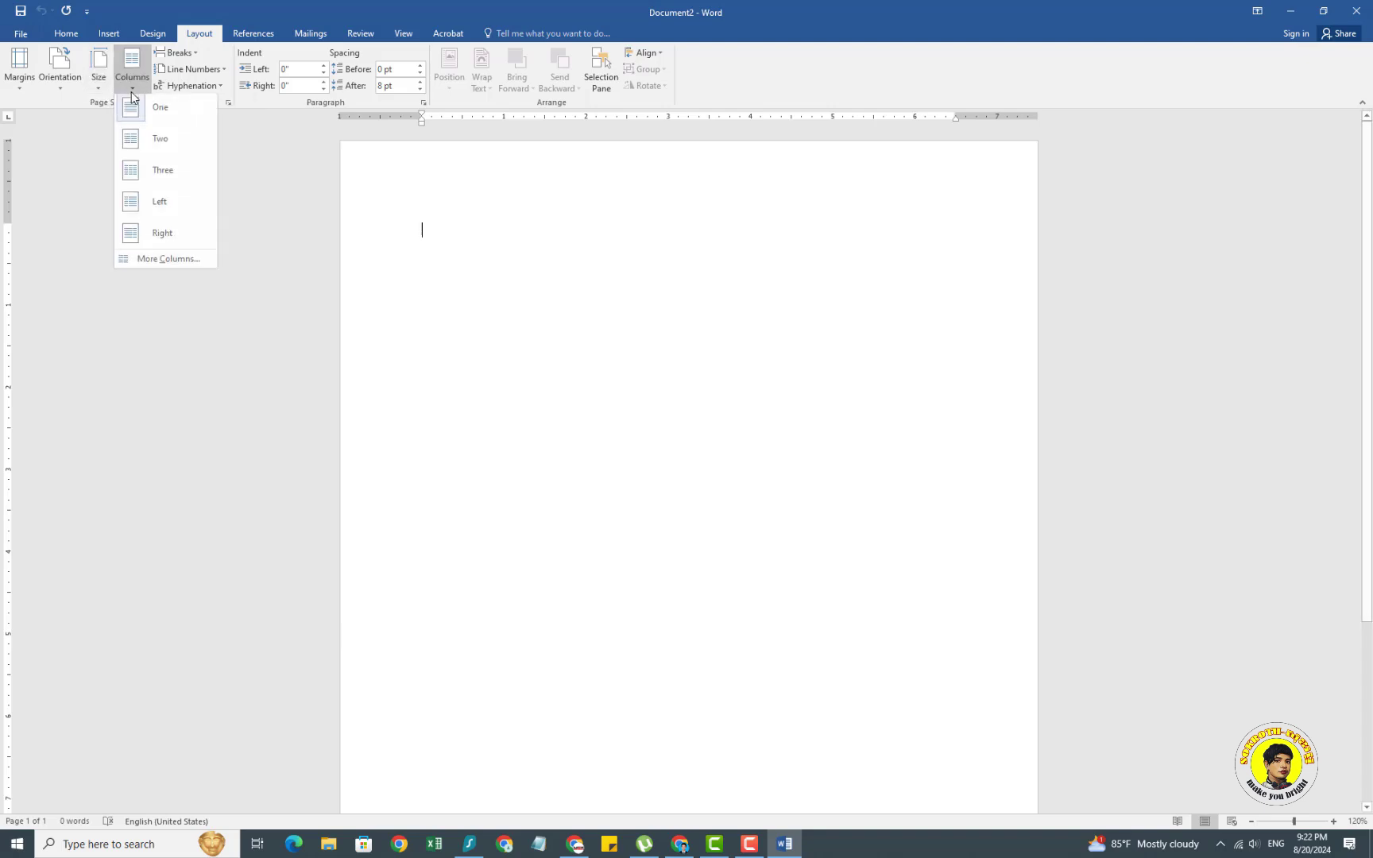
pyautogui.click(287, 179)
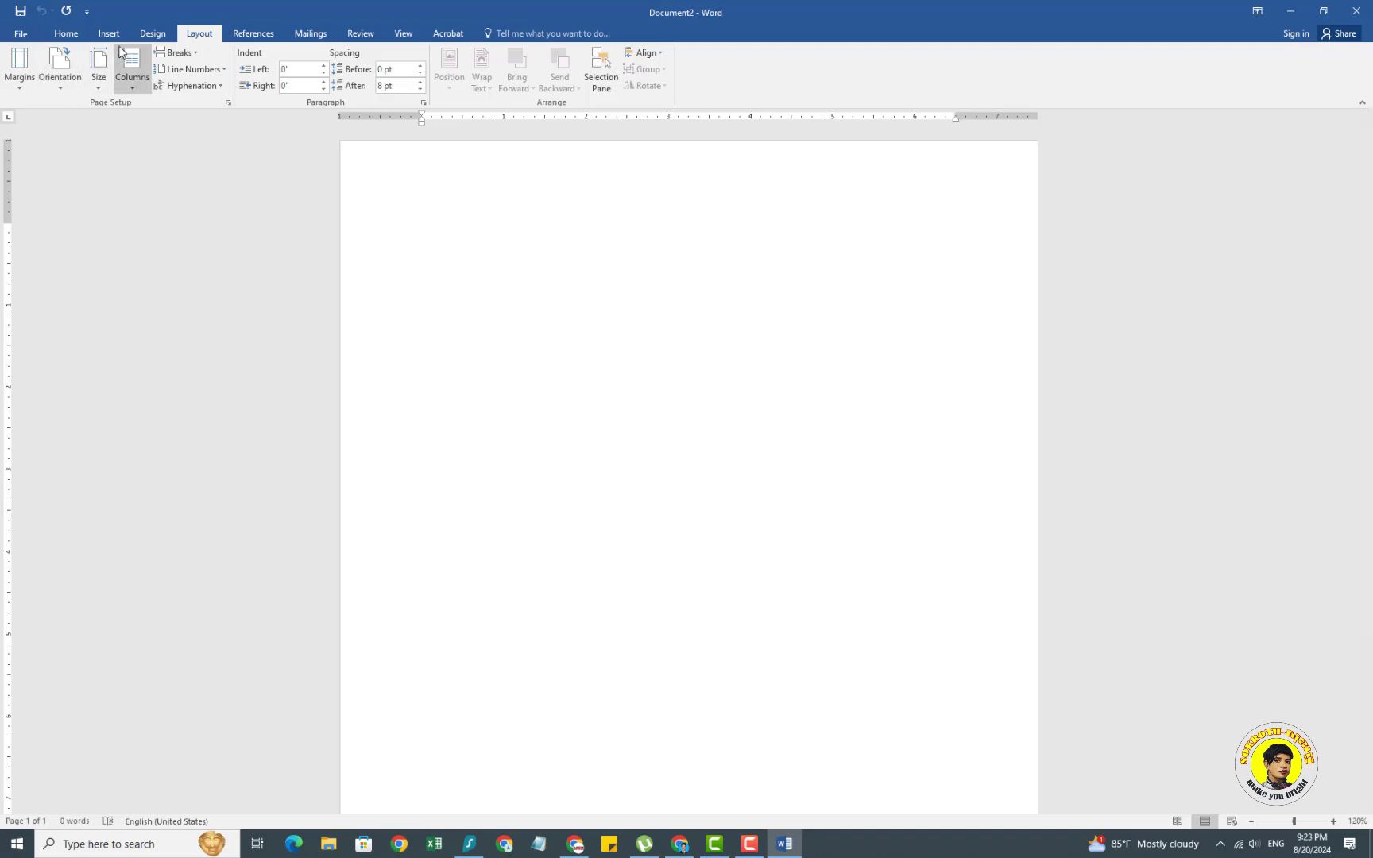
# - Flip between the Home, Insert and Layout tabs, then open the File Info page
pyautogui.click(60, 36)
pyautogui.click(108, 36)
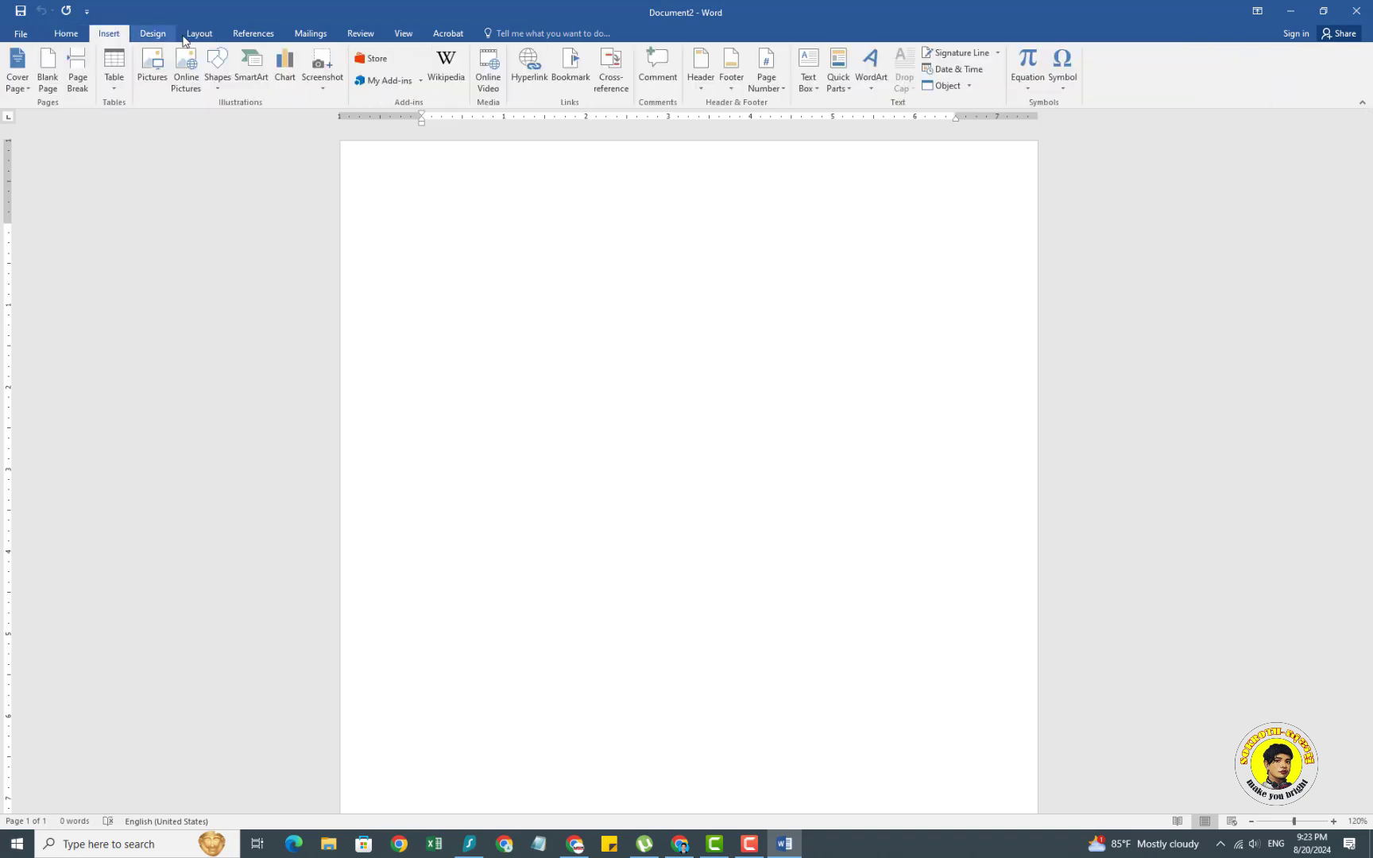
pyautogui.click(194, 37)
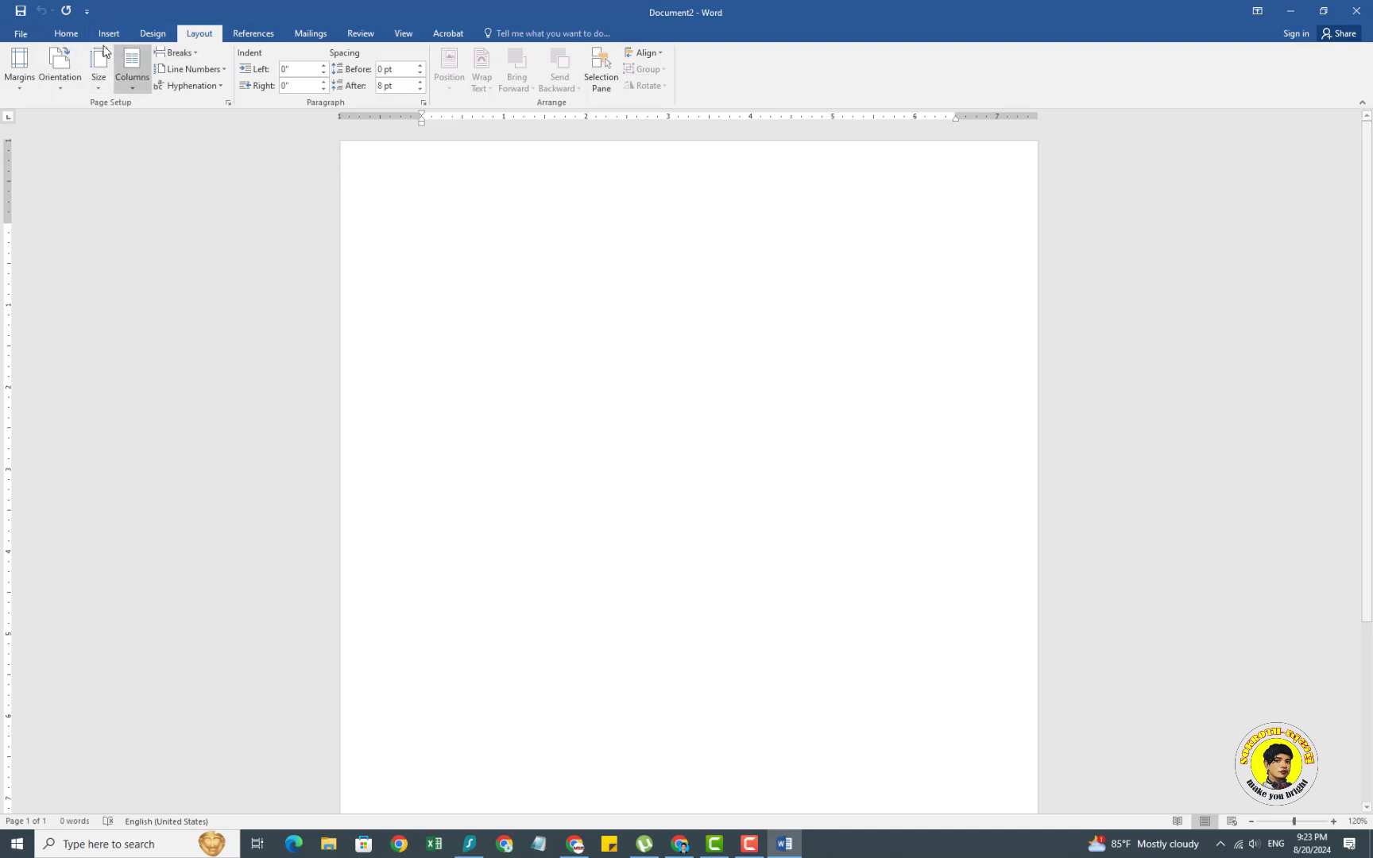
pyautogui.click(65, 35)
pyautogui.click(109, 33)
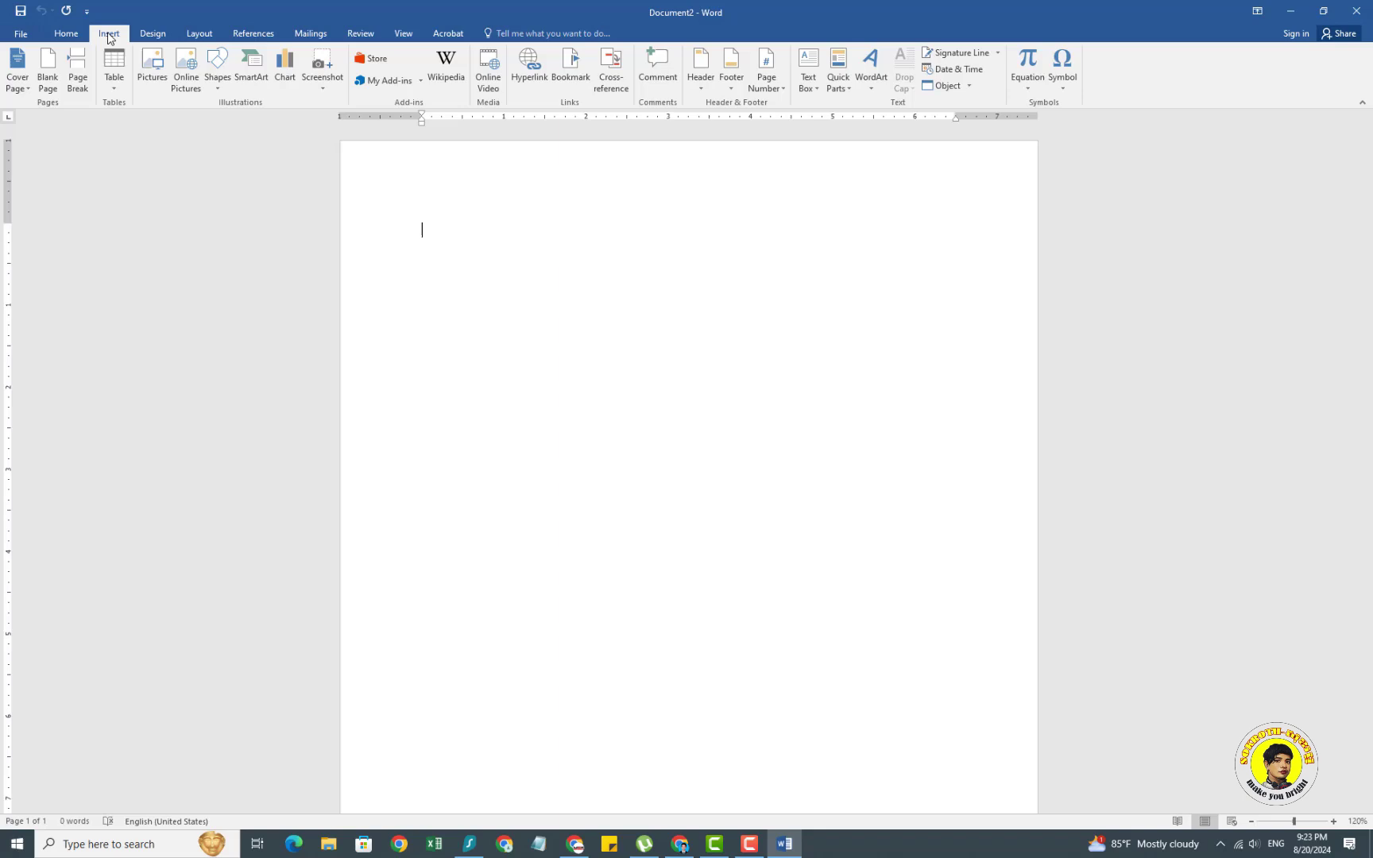
pyautogui.click(199, 36)
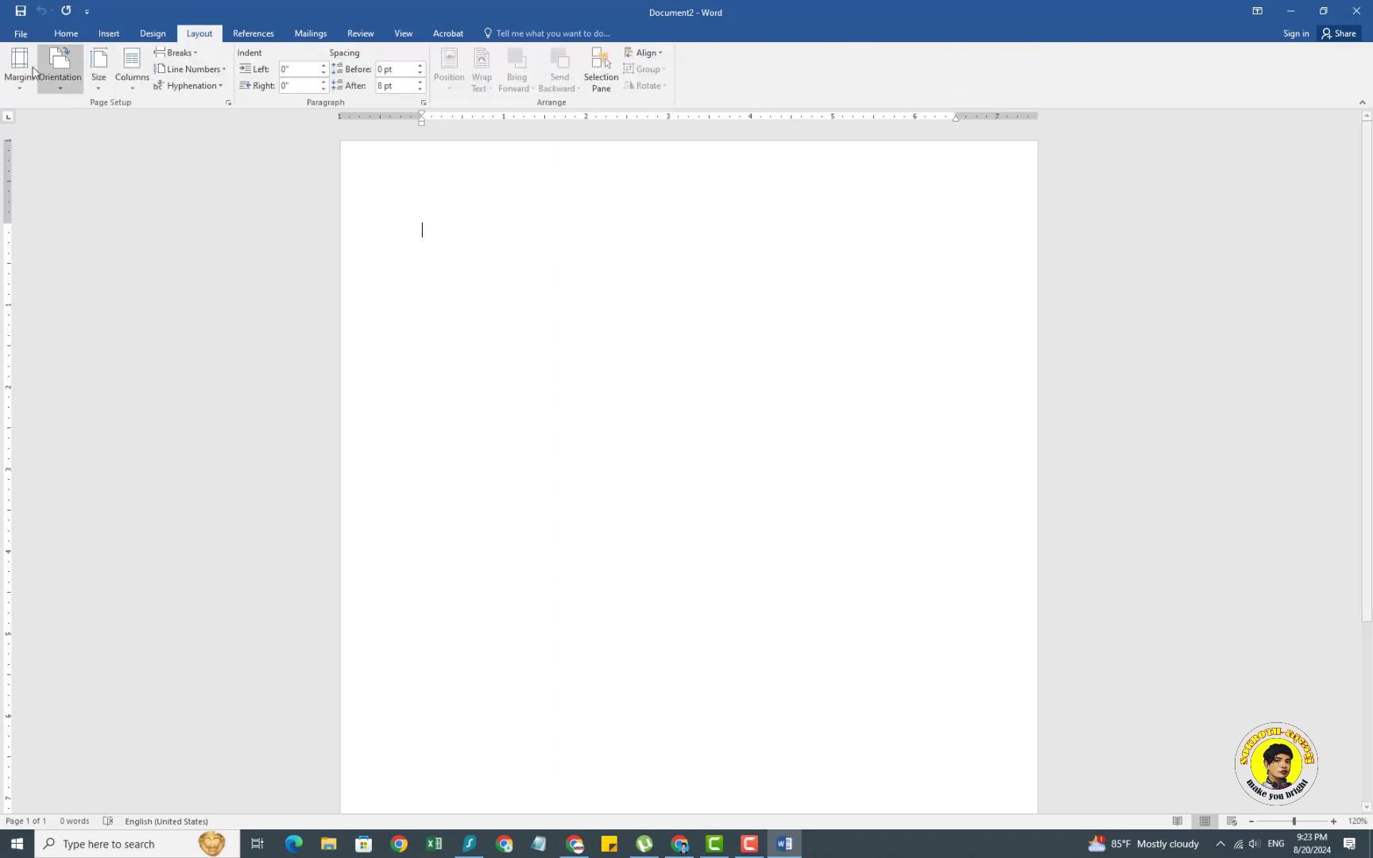
pyautogui.click(20, 37)
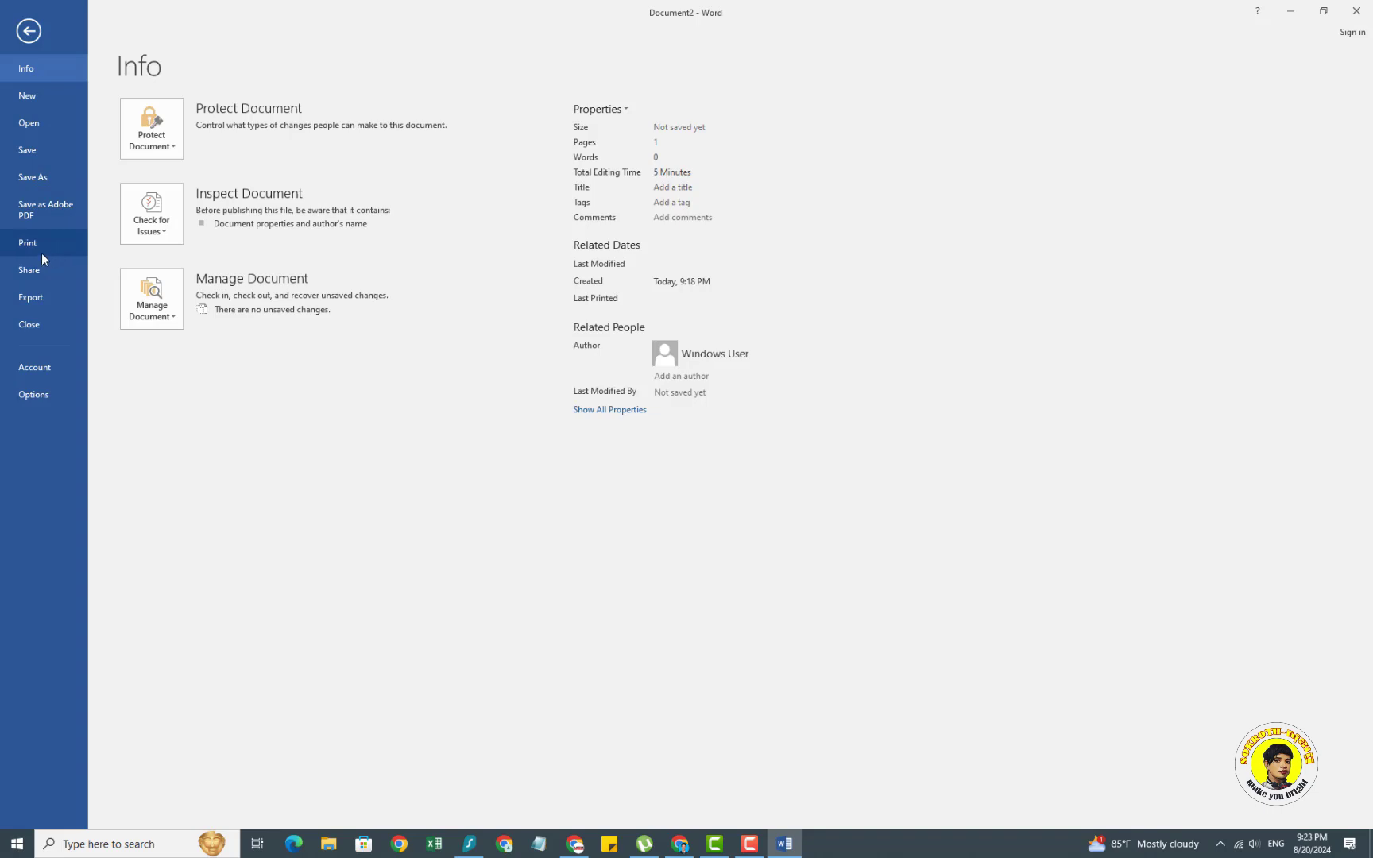
# - Return from the File backstage to Document2's blank page
pyautogui.click(29, 32)
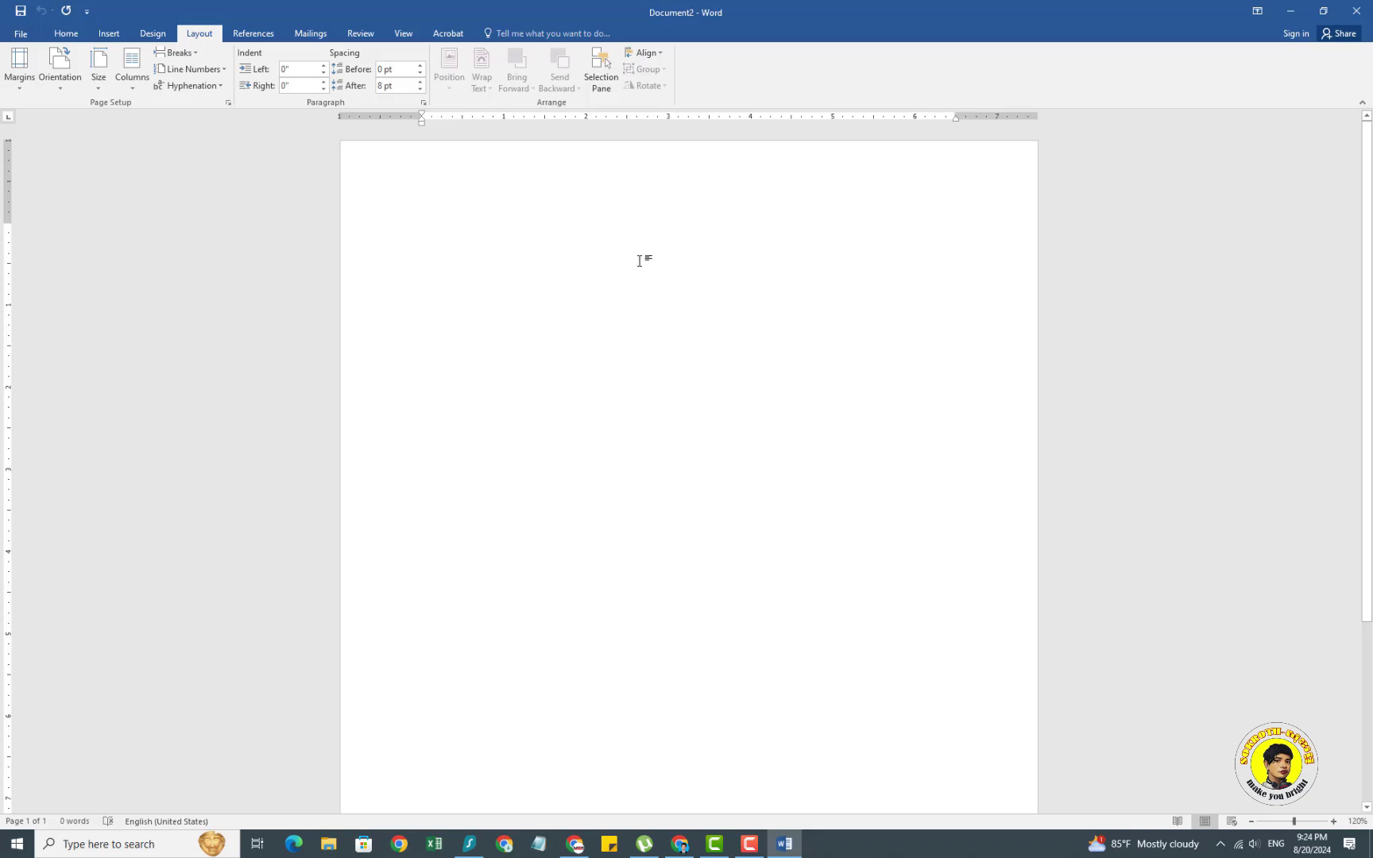
# - Open the File backstage, go back, then reopen it on the Info page
pyautogui.click(22, 35)
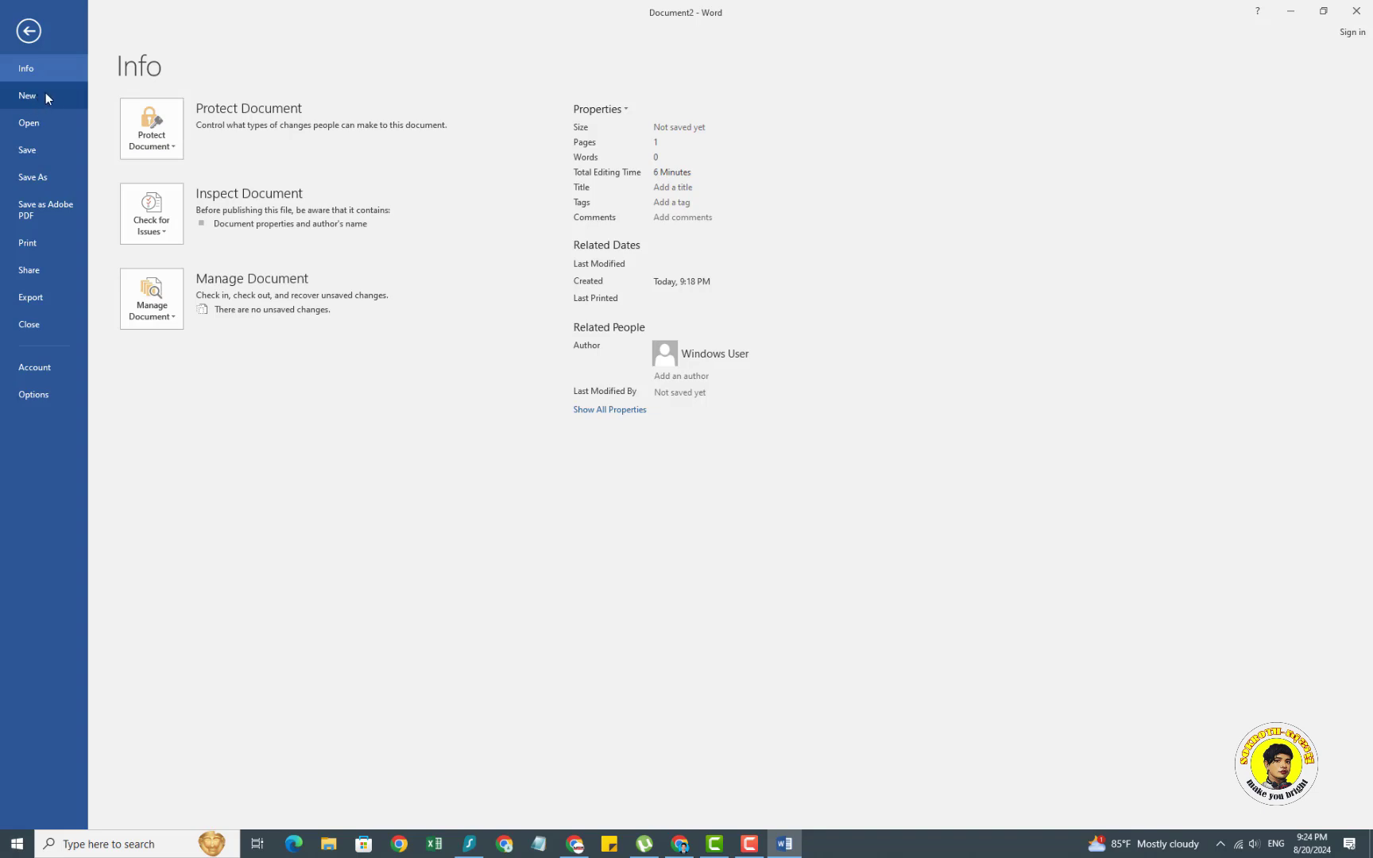
pyautogui.click(37, 44)
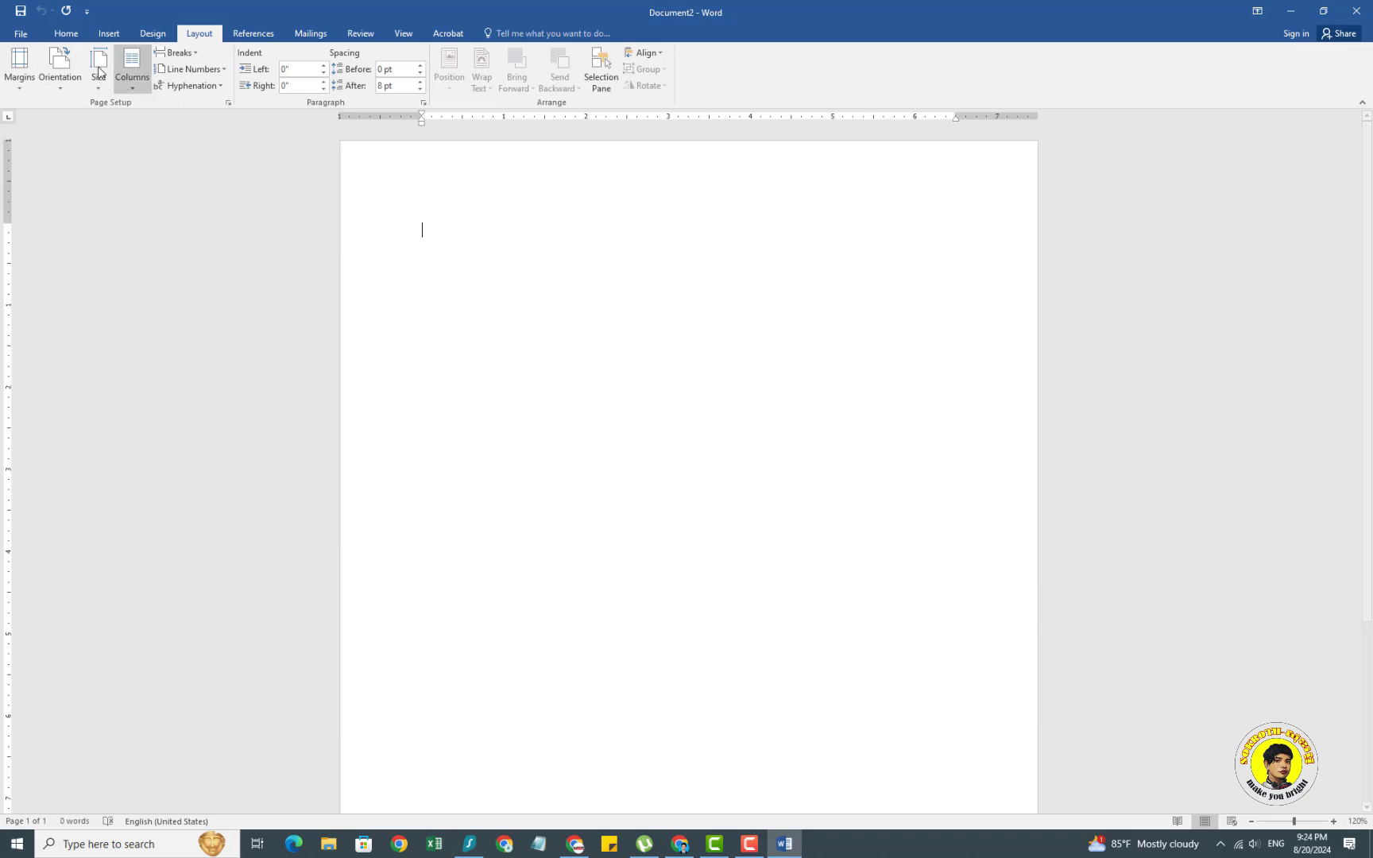
pyautogui.click(22, 35)
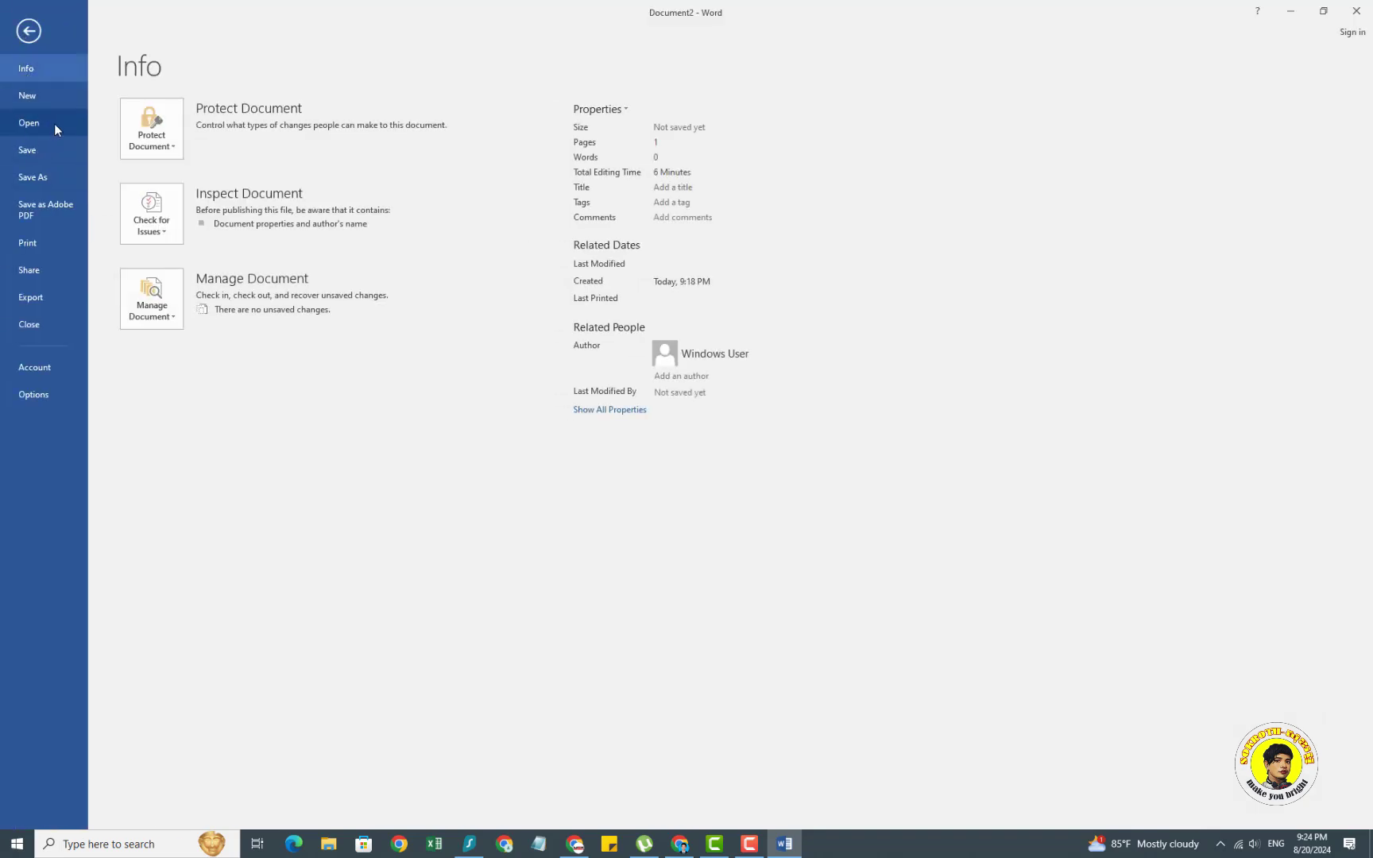
pyautogui.click(54, 124)
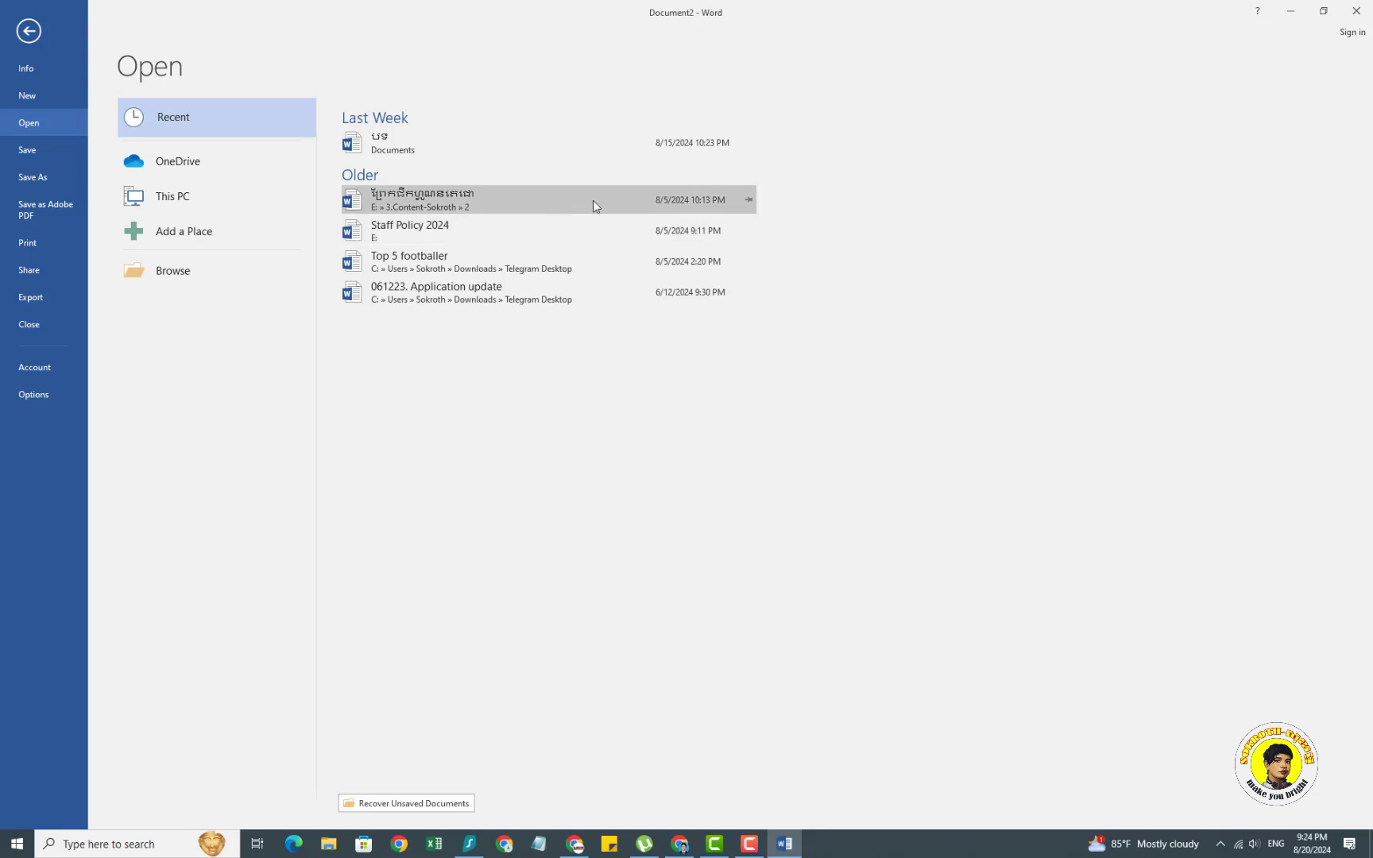
pyautogui.click(28, 30)
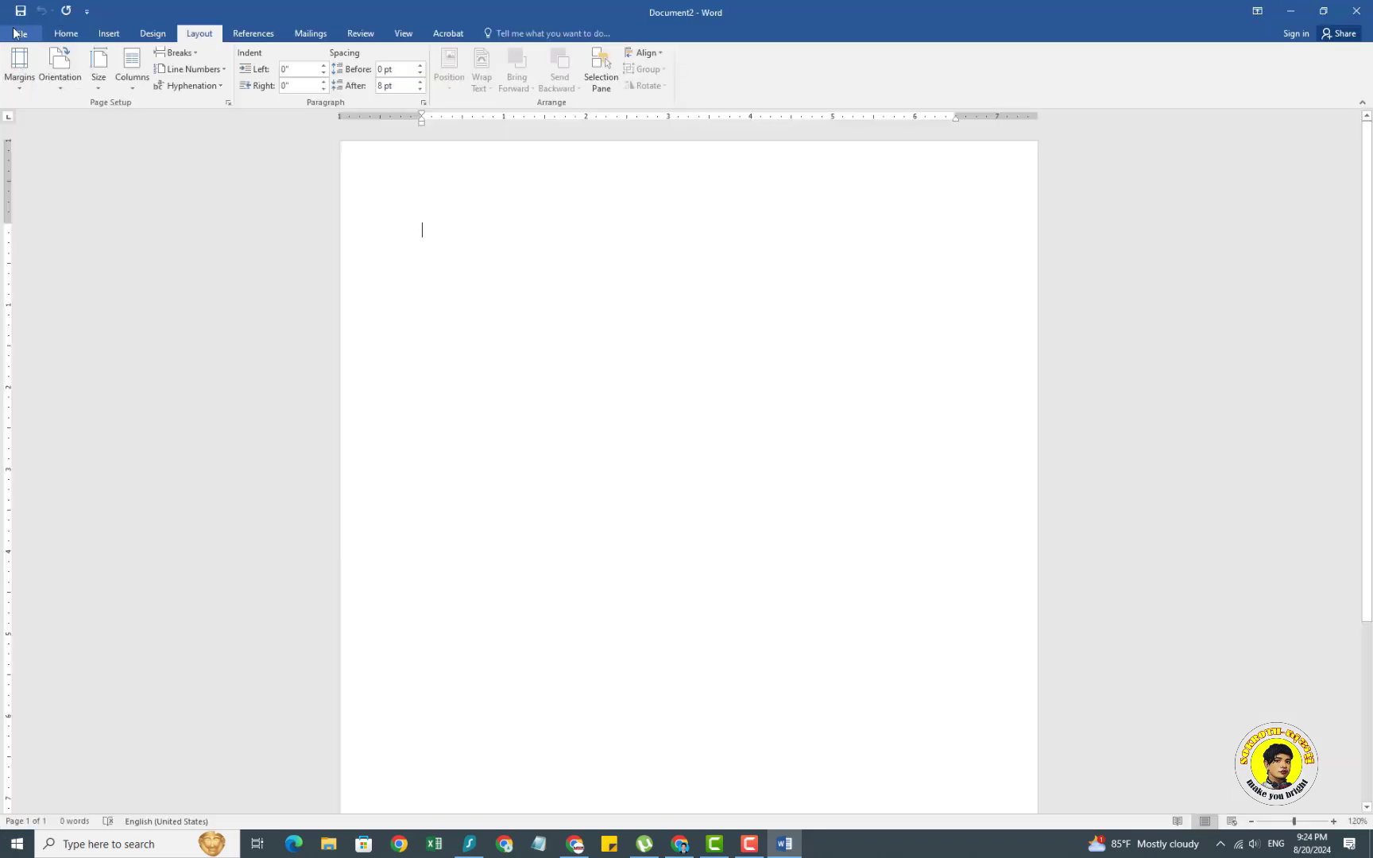
pyautogui.click(20, 33)
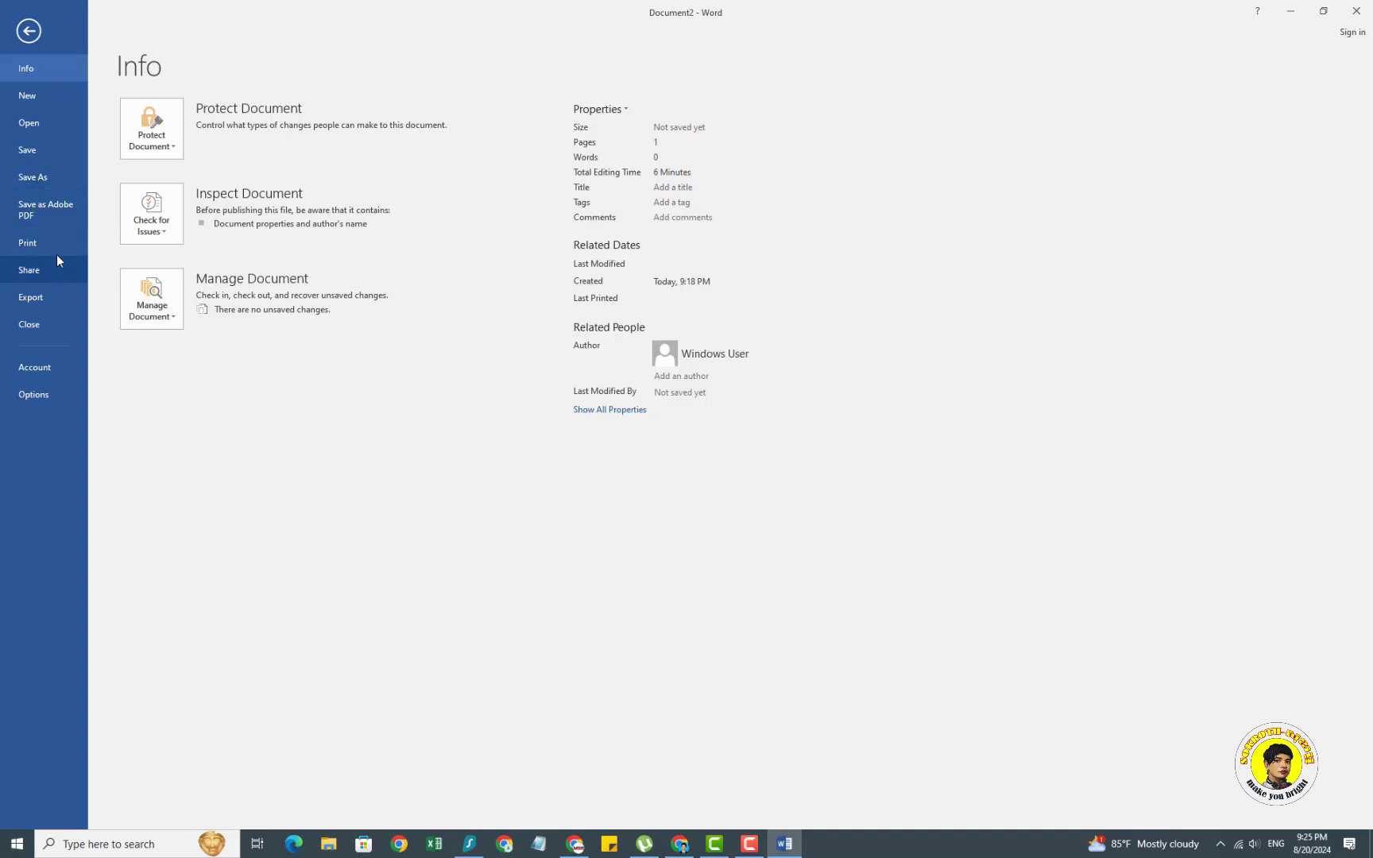
pyautogui.click(29, 31)
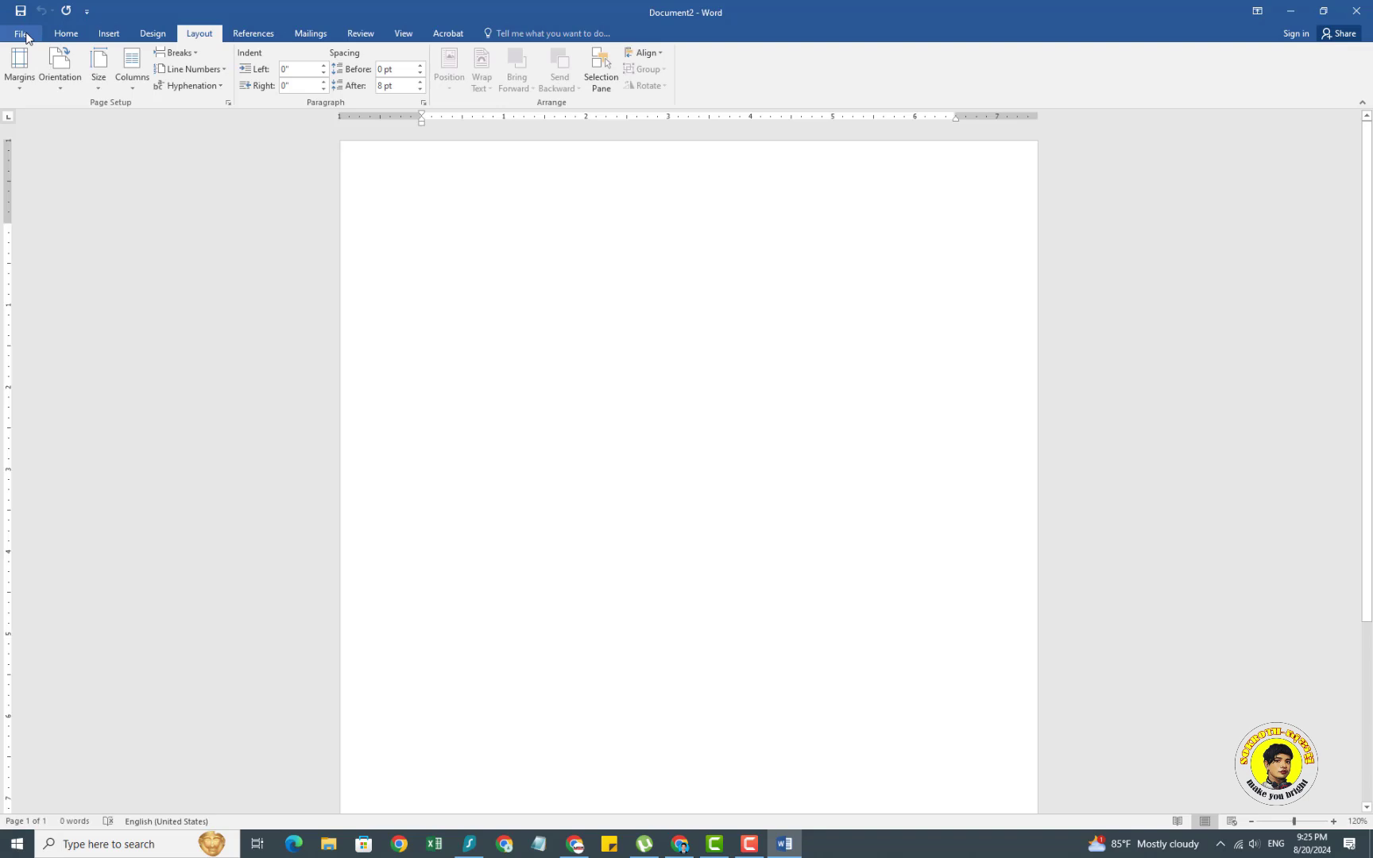
pyautogui.click(24, 36)
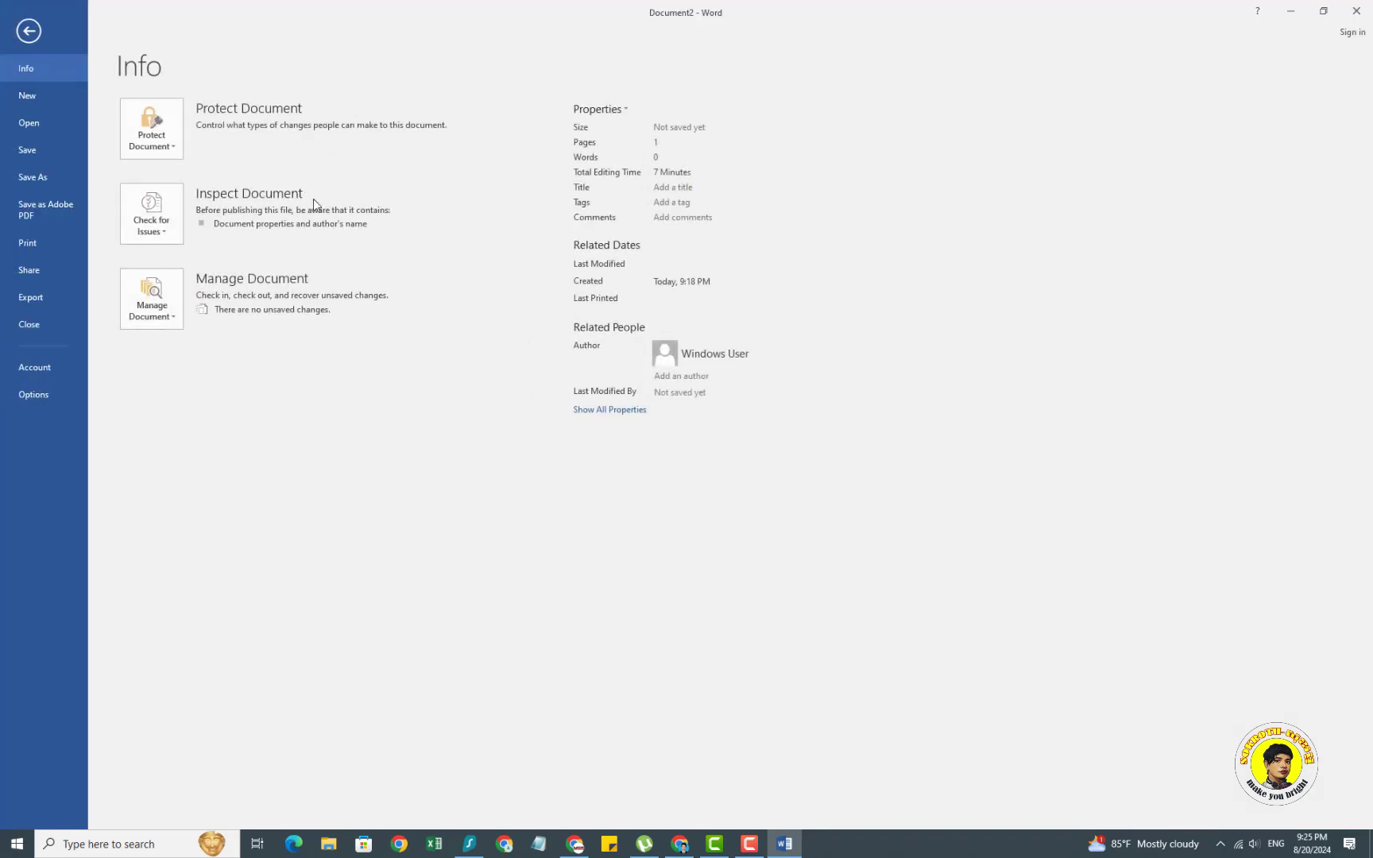
pyautogui.click(46, 246)
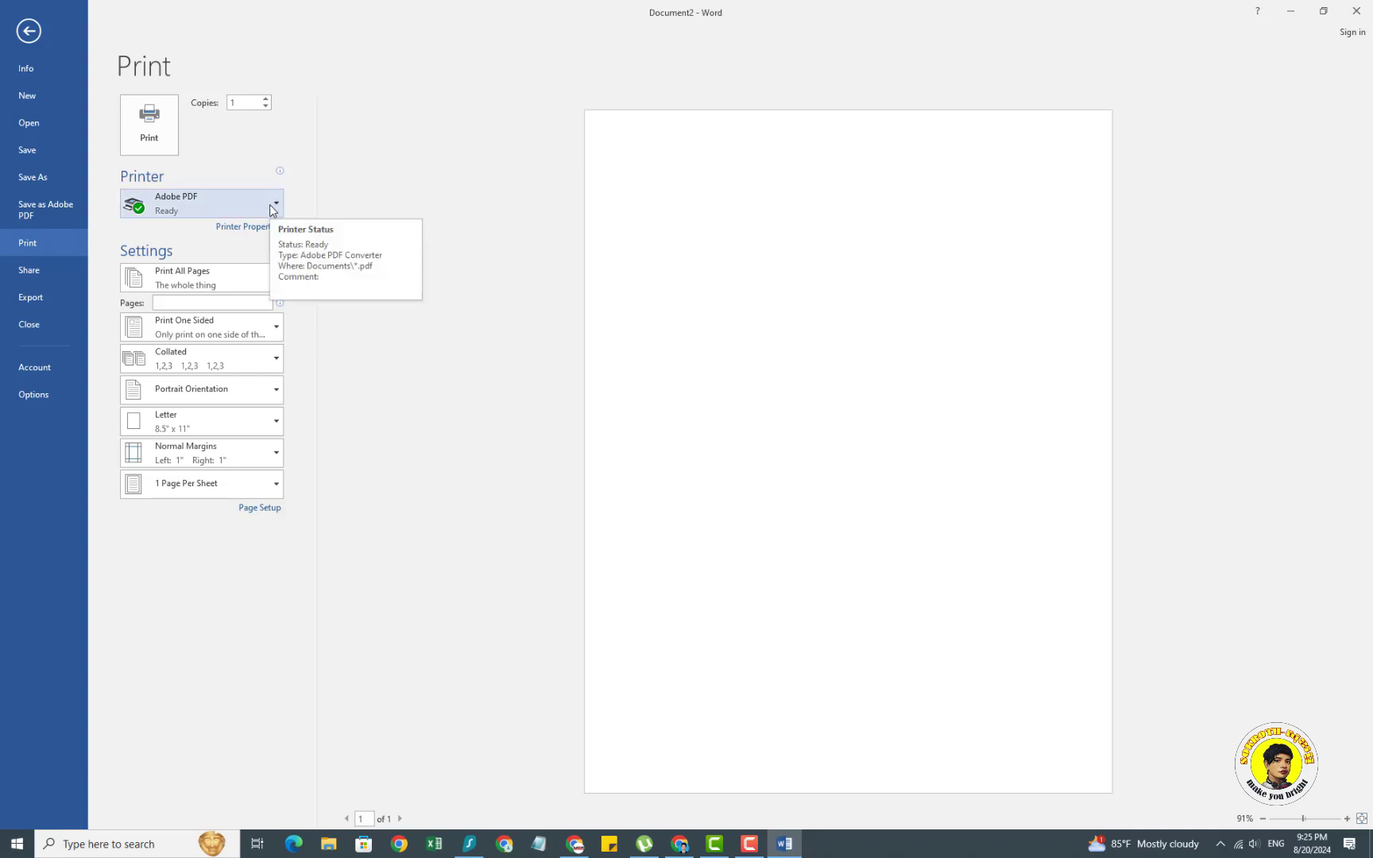
pyautogui.click(269, 204)
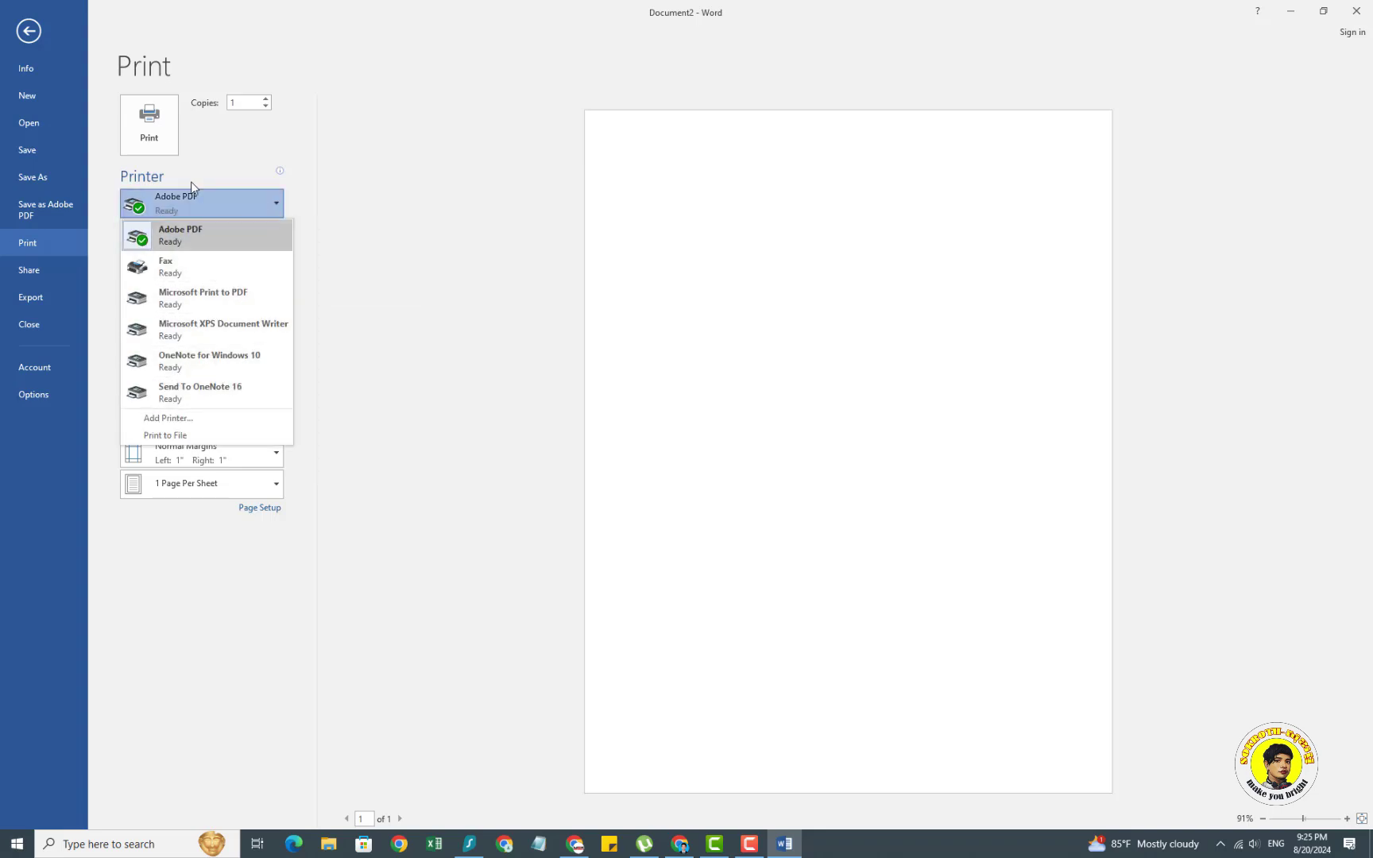
pyautogui.click(28, 32)
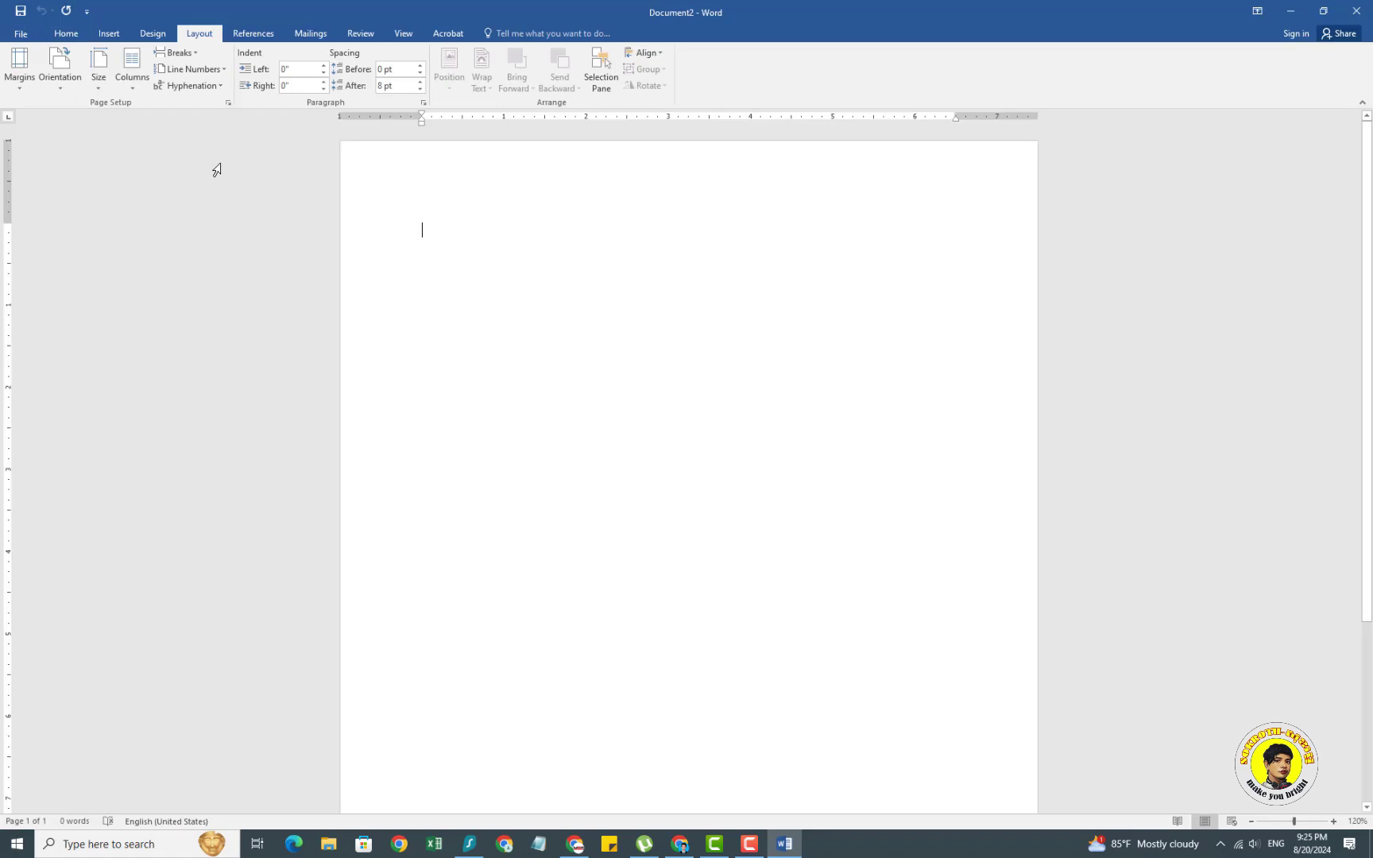
# - Switch the ribbon to the Home tab
pyautogui.click(66, 32)
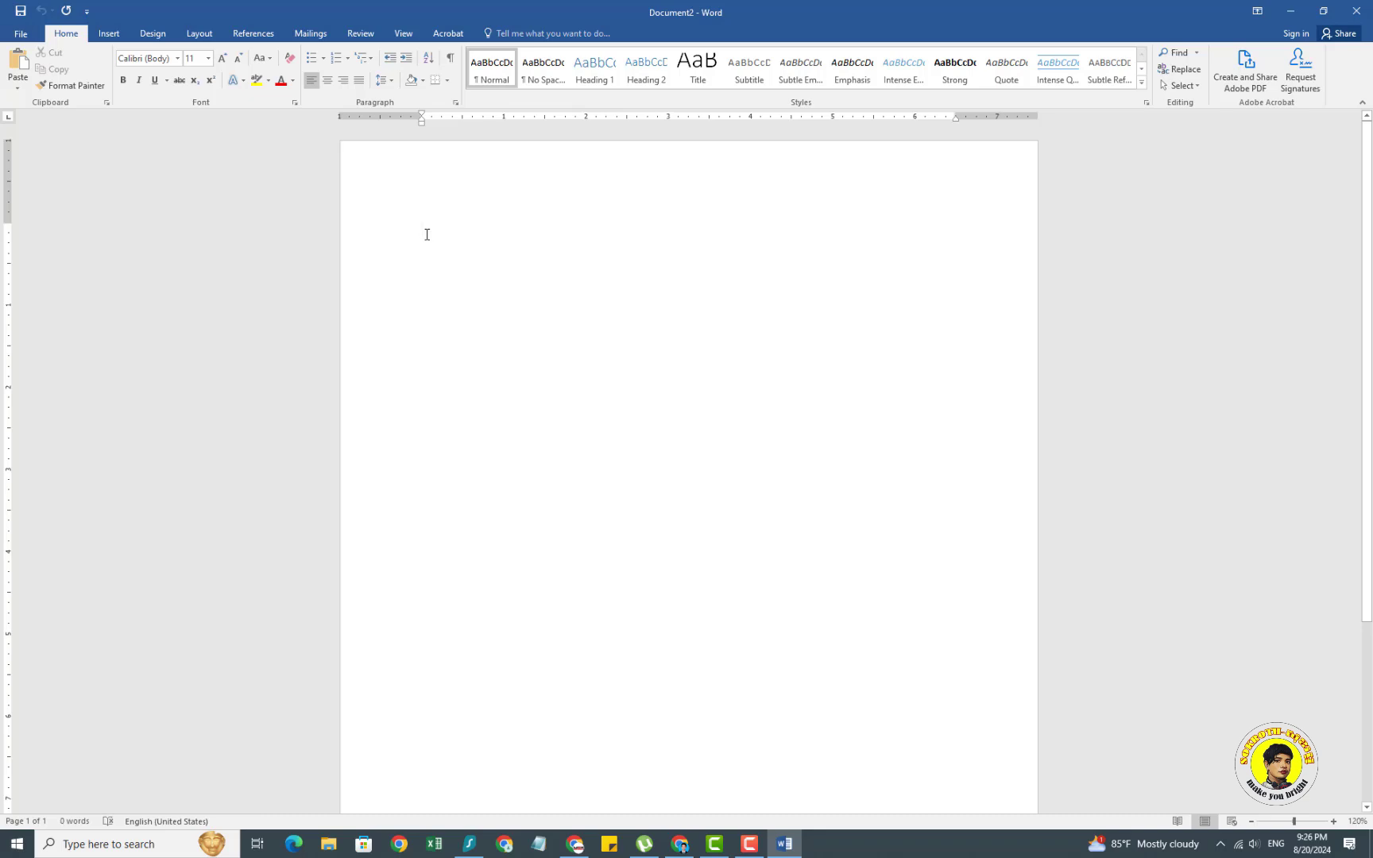
# - Type 'Menu > Tag > Ribbon' as the first line, correcting typos, and begin a new paragraph
pyautogui.write('Menyu')
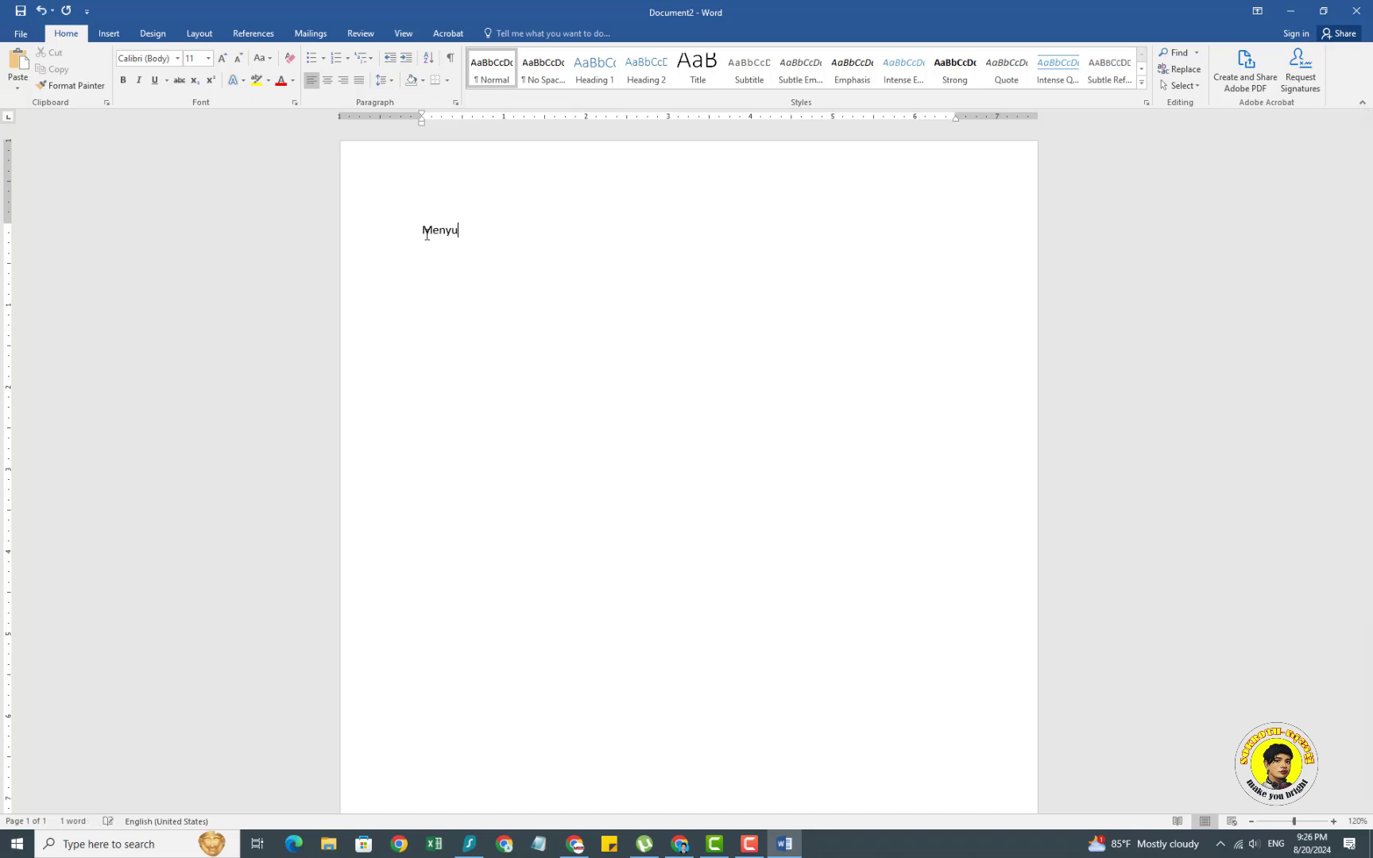
pyautogui.press('BackSpace')
pyautogui.write('u > T')
pyautogui.write('ag')
pyautogui.write('bon')
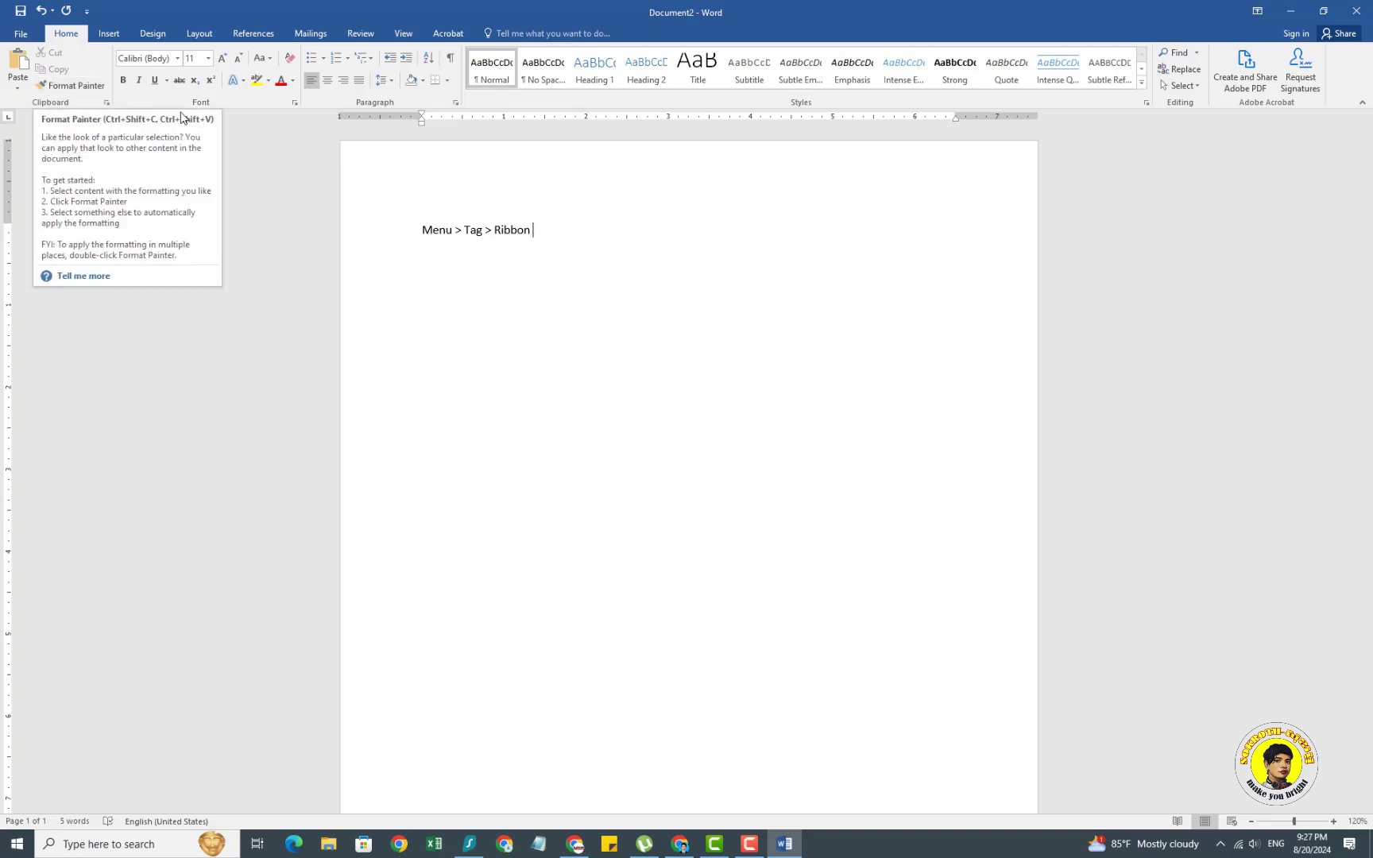
pyautogui.moveTo(564, 248)
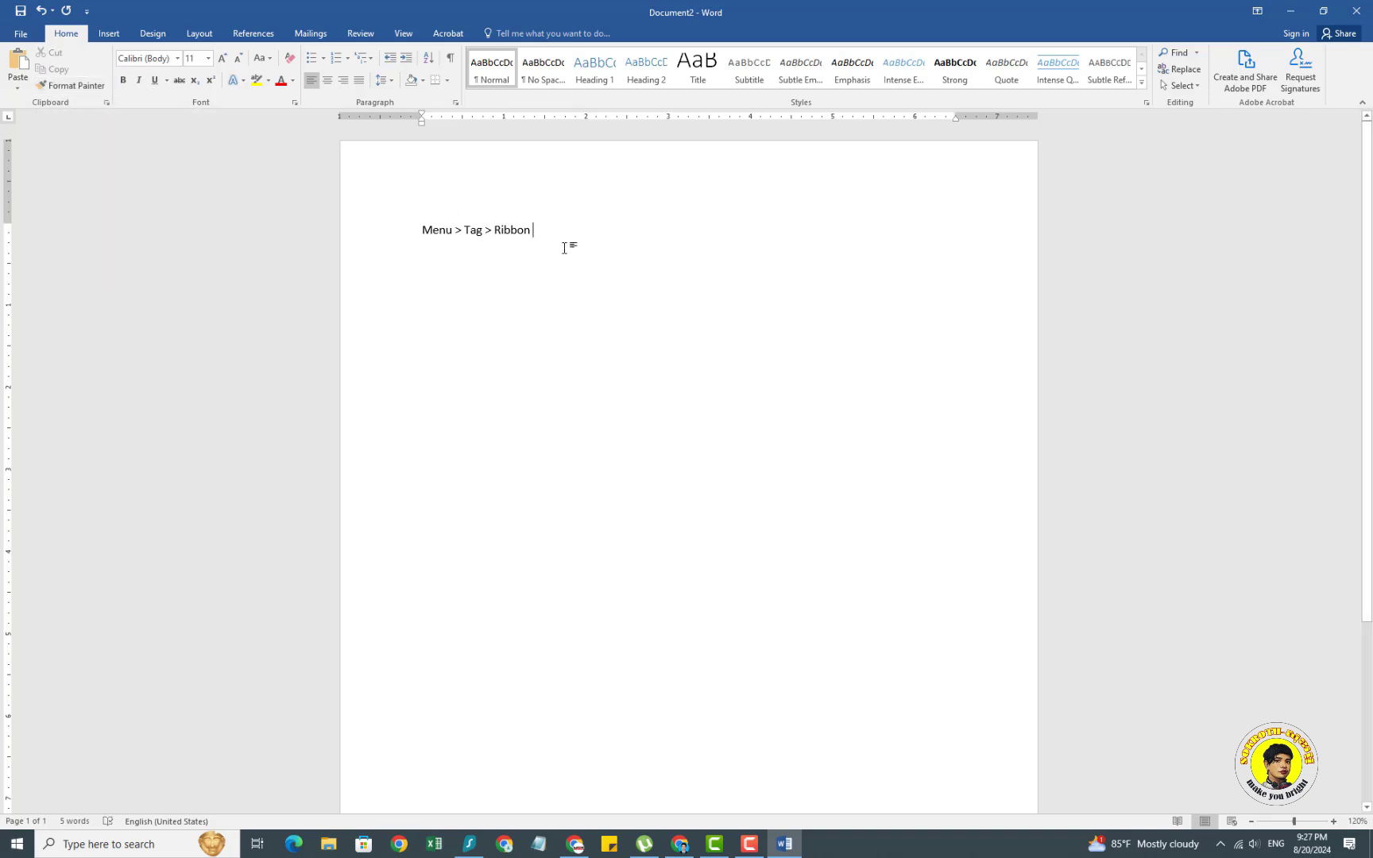
pyautogui.press('Return')
# - Set the heading line to 20 pt AKbalthom HighSchool-Frame, then browse the font colour and underline options
pyautogui.moveTo(548, 225); pyautogui.dragTo(419, 224)
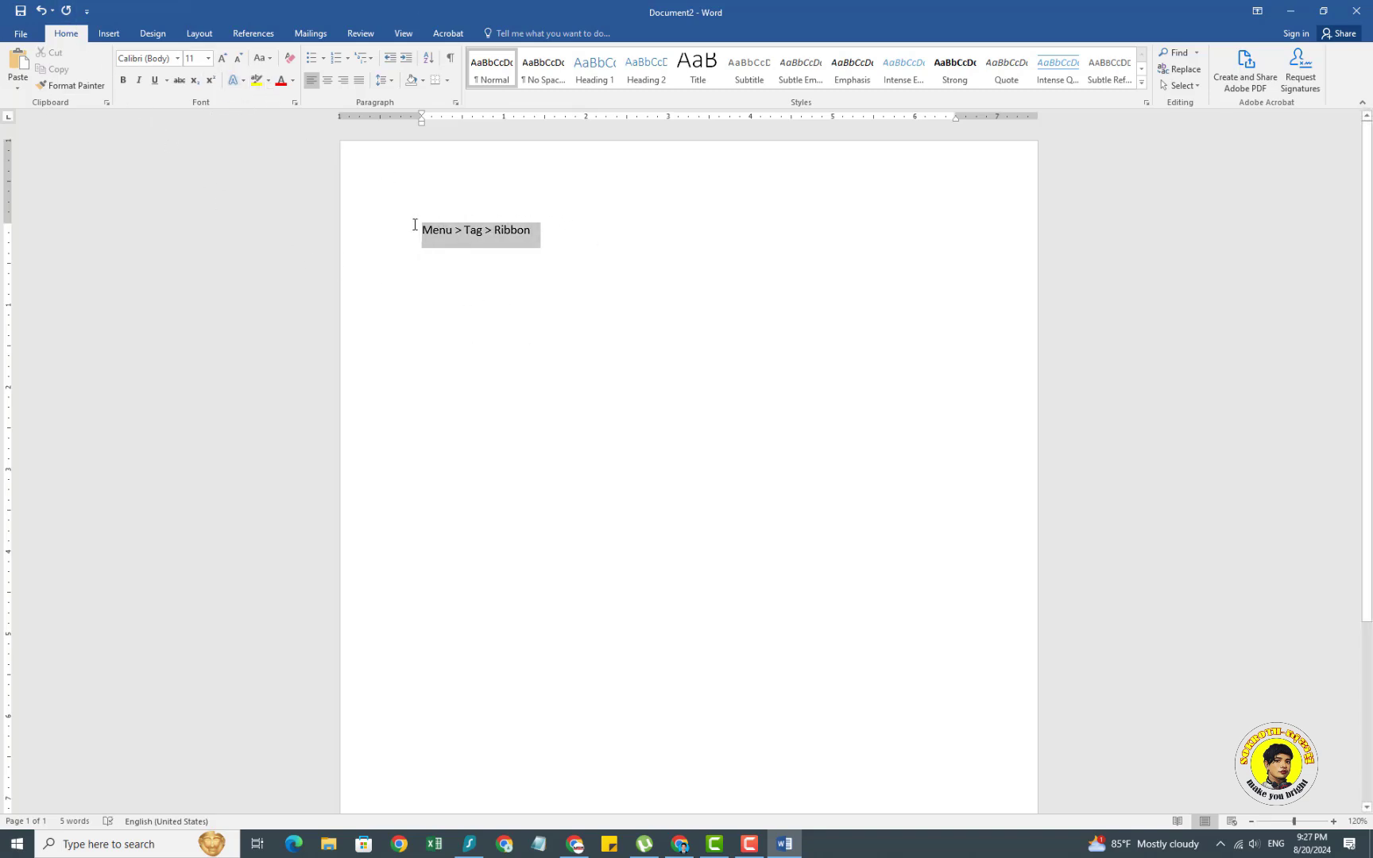
pyautogui.click(209, 58)
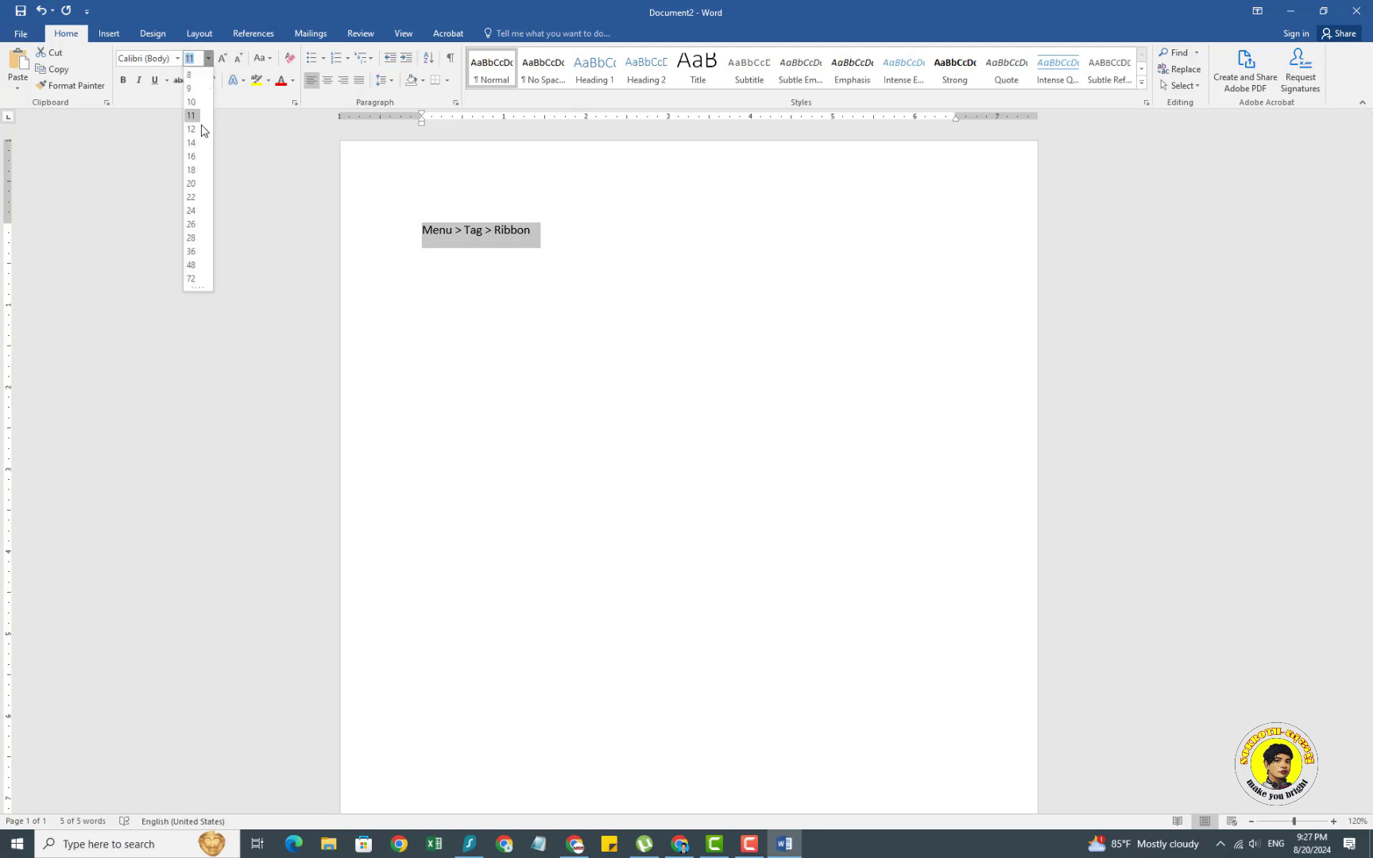
pyautogui.click(192, 190)
pyautogui.click(178, 58)
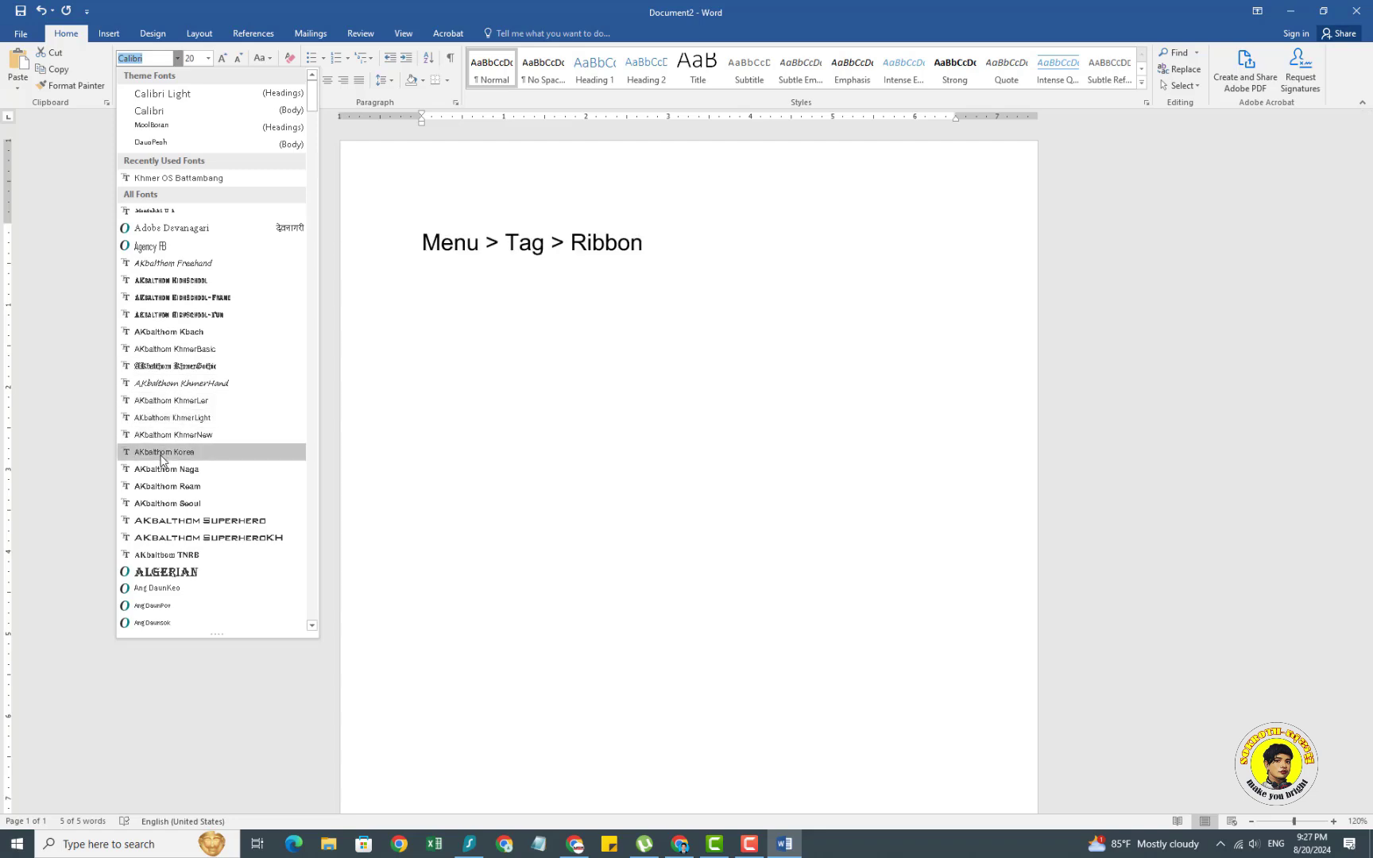
pyautogui.click(160, 302)
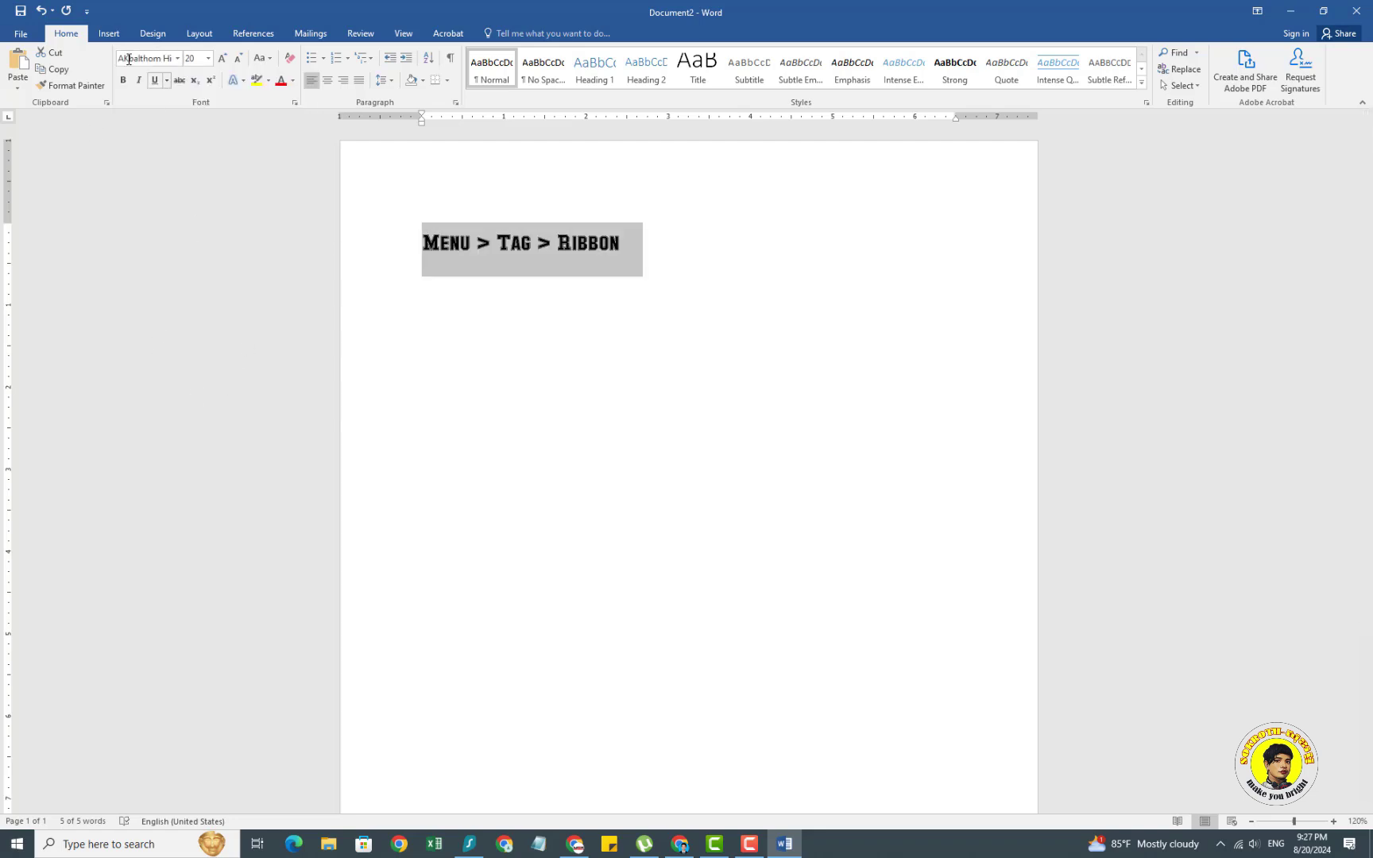
pyautogui.click(293, 80)
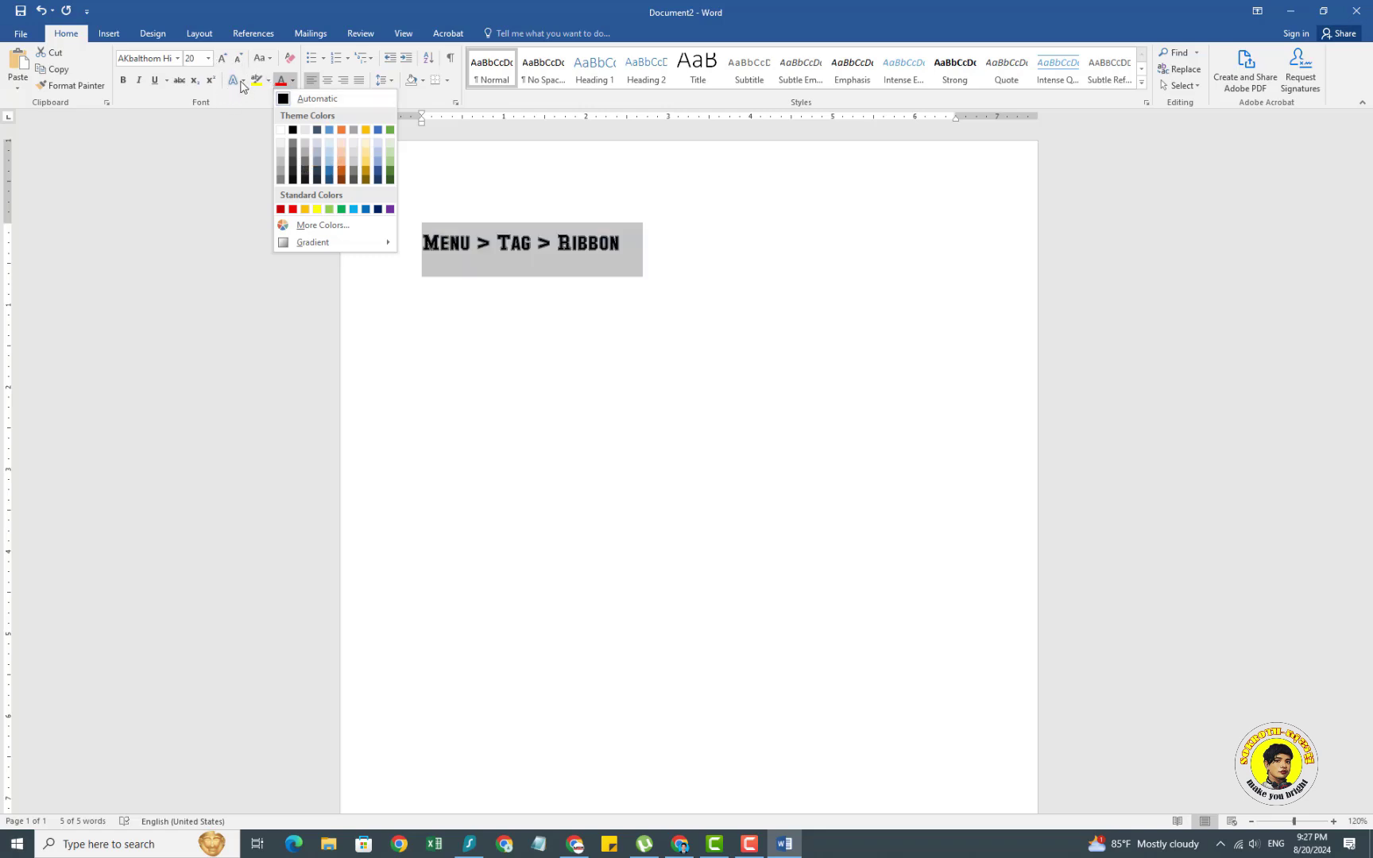
pyautogui.click(166, 80)
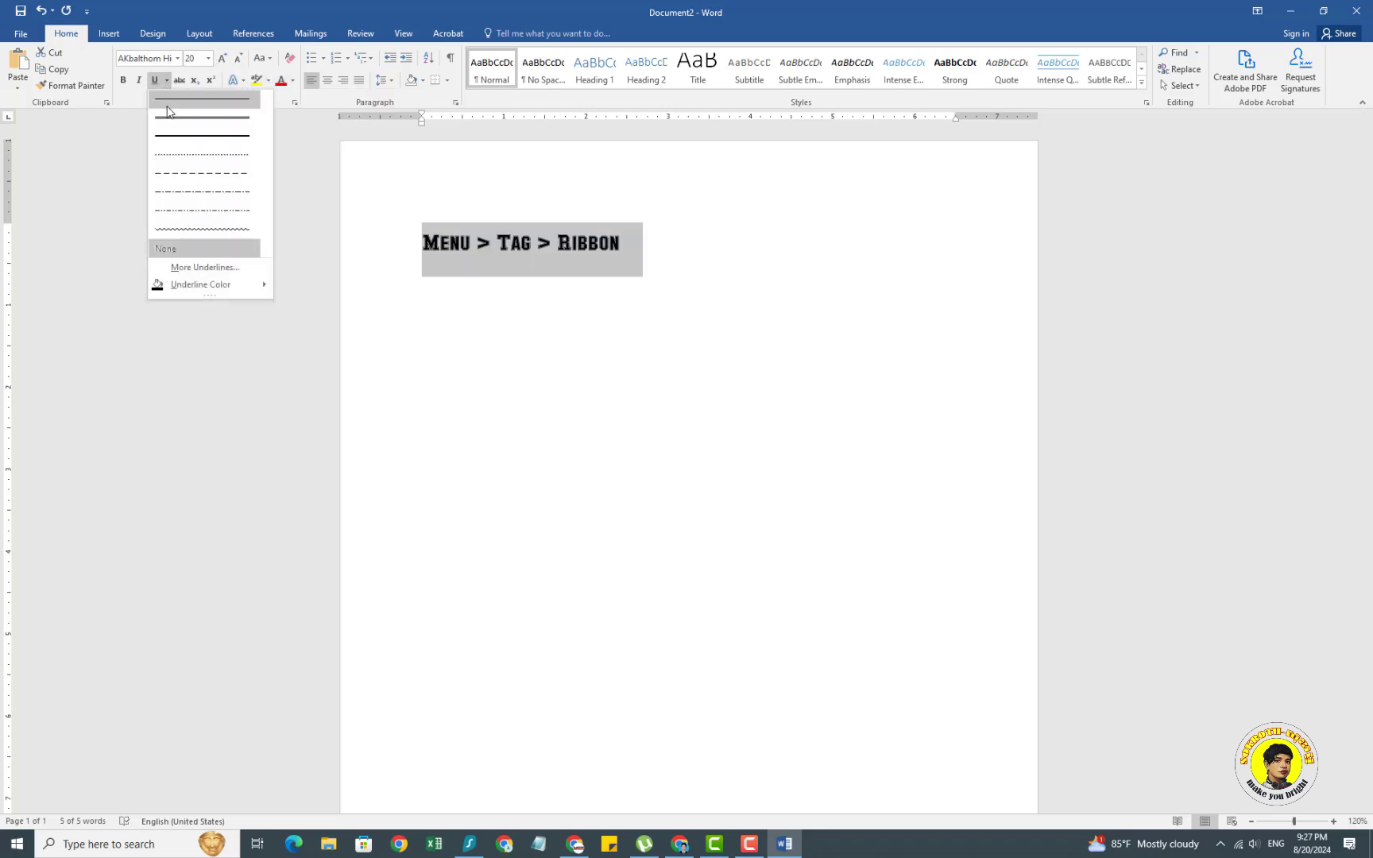
# - Apply underline, italic and bold to the 'Menu > Tag > Ribbon' text and add a line below
pyautogui.press('Escape')
pyautogui.hotkey('ctrl', 'a')
pyautogui.click(154, 80)
pyautogui.click(138, 81)
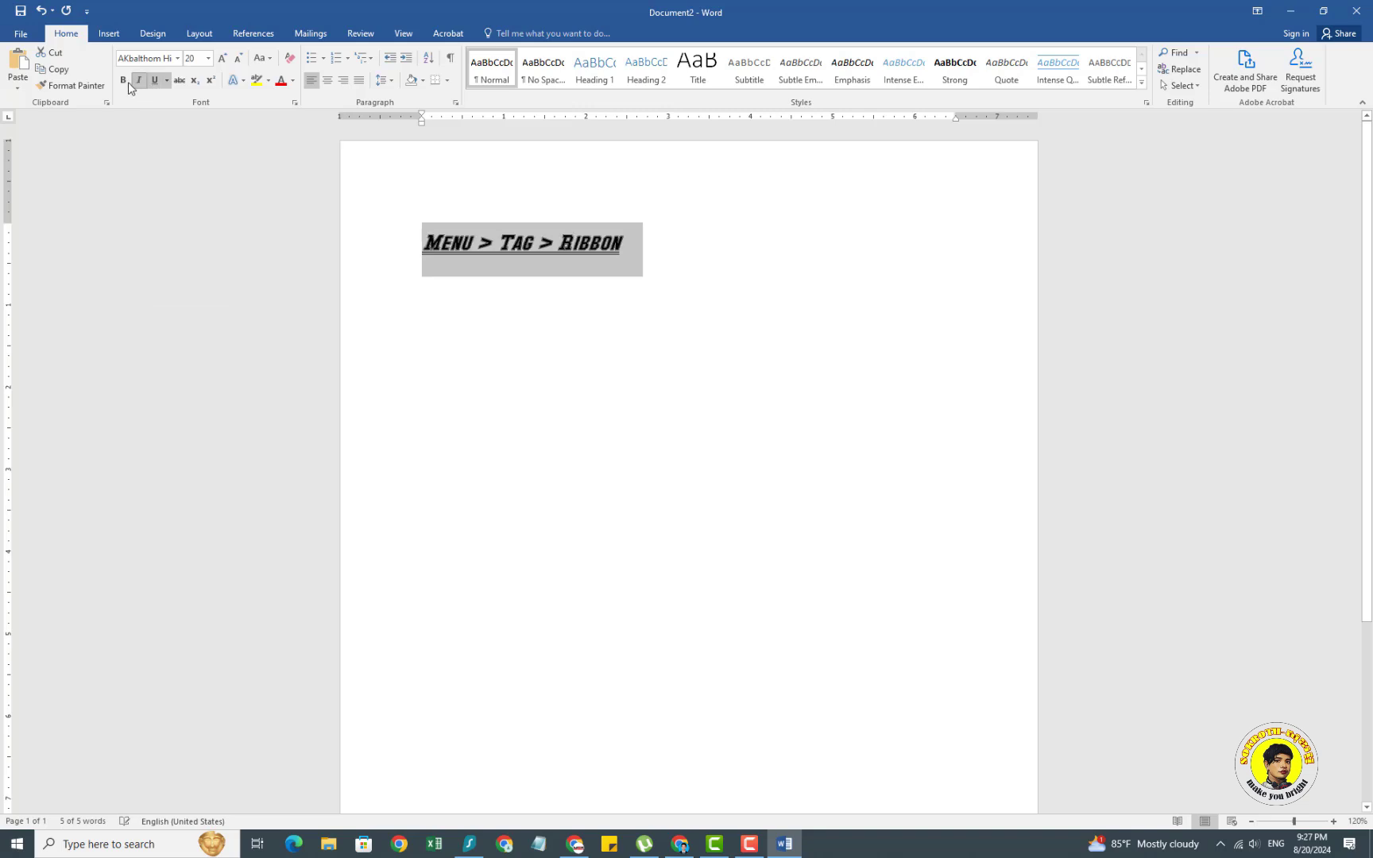
pyautogui.click(126, 80)
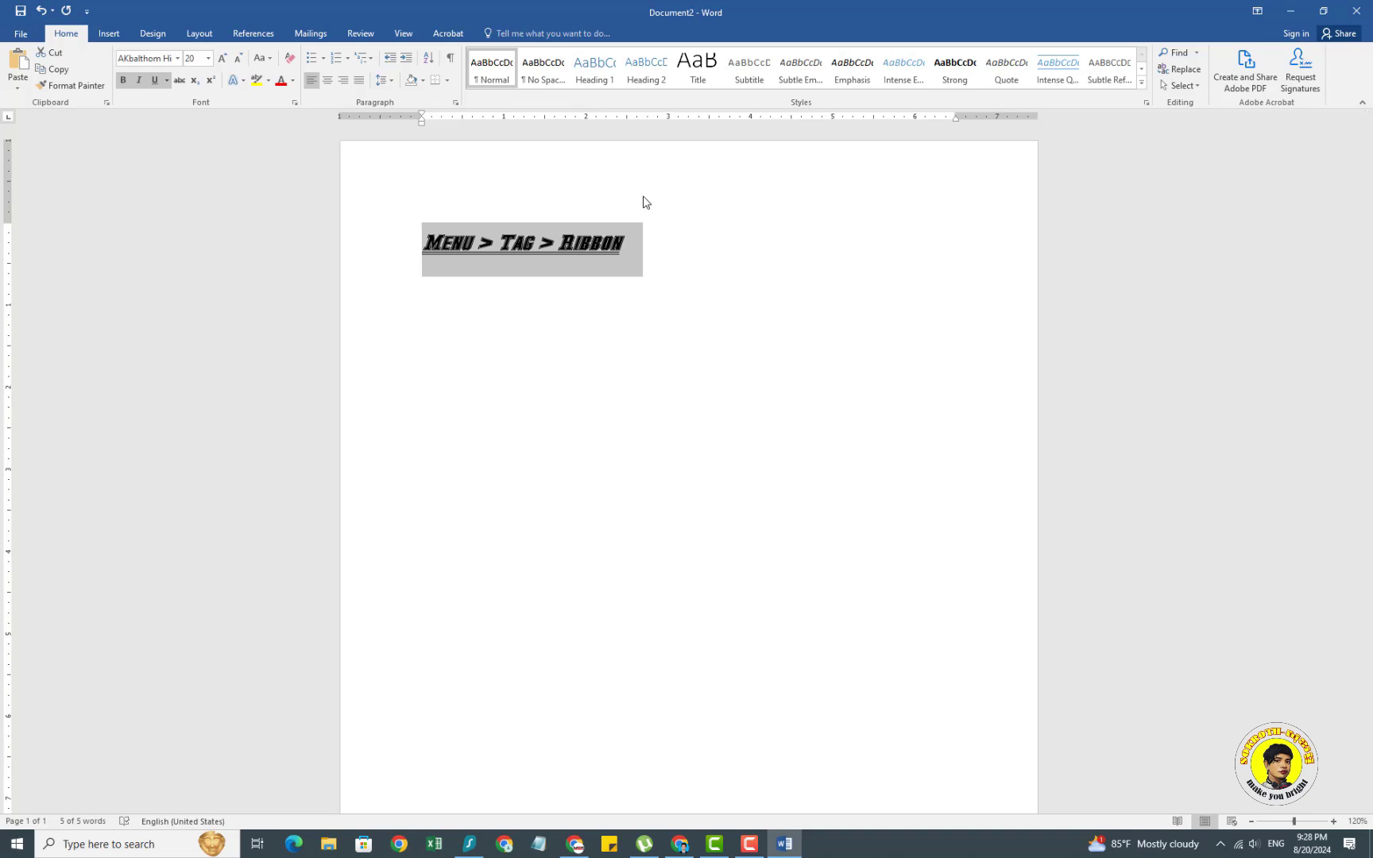
pyautogui.click(657, 267)
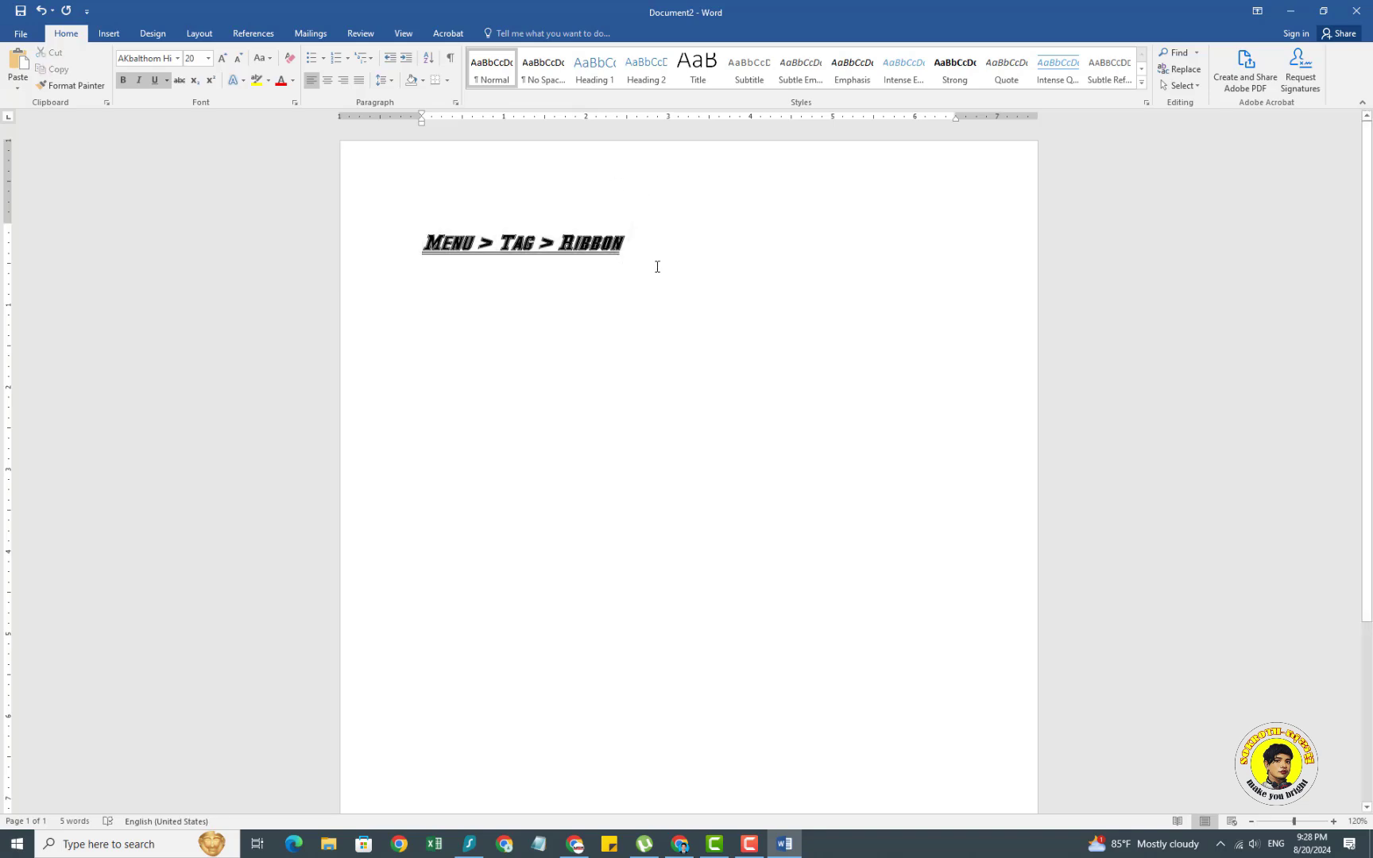
pyautogui.press('Return')
# - Draw a Smiley Face shape below the heading and nudge it slightly left
pyautogui.click(111, 35)
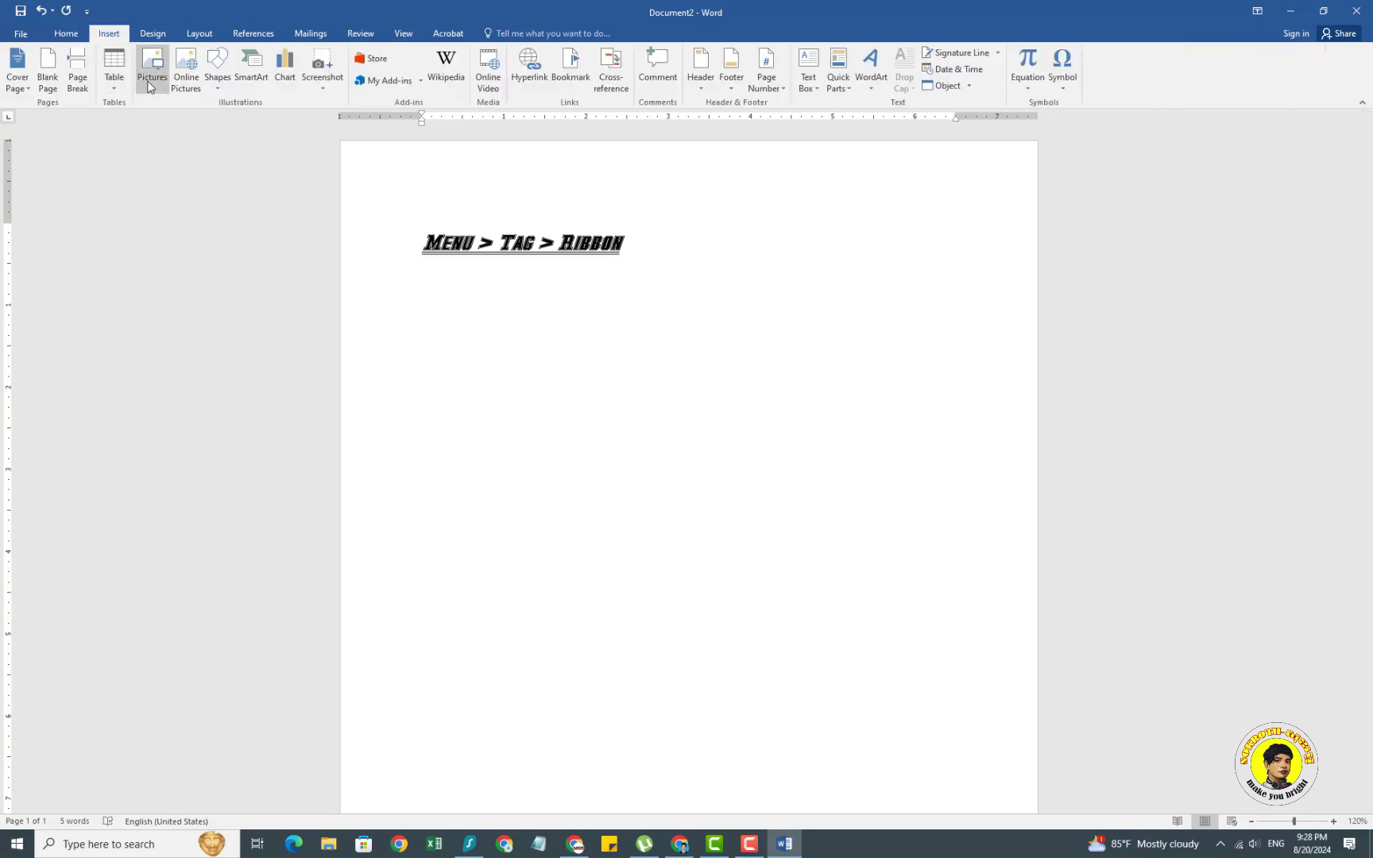
pyautogui.click(219, 89)
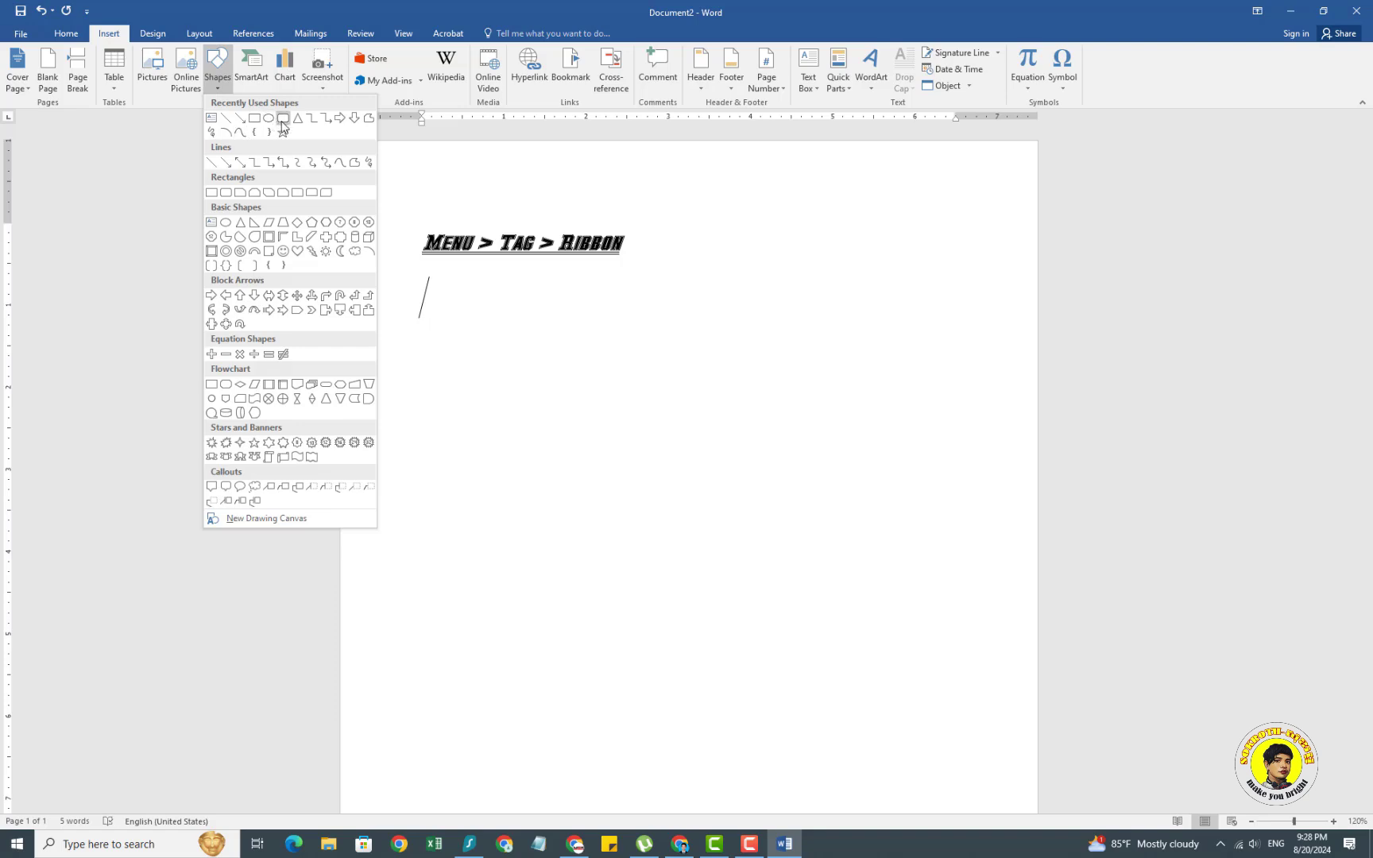
pyautogui.click(282, 253)
pyautogui.moveTo(419, 318)
pyautogui.mouseDown()
pyautogui.moveTo(432, 283)
pyautogui.moveTo(647, 504)
pyautogui.mouseUp()
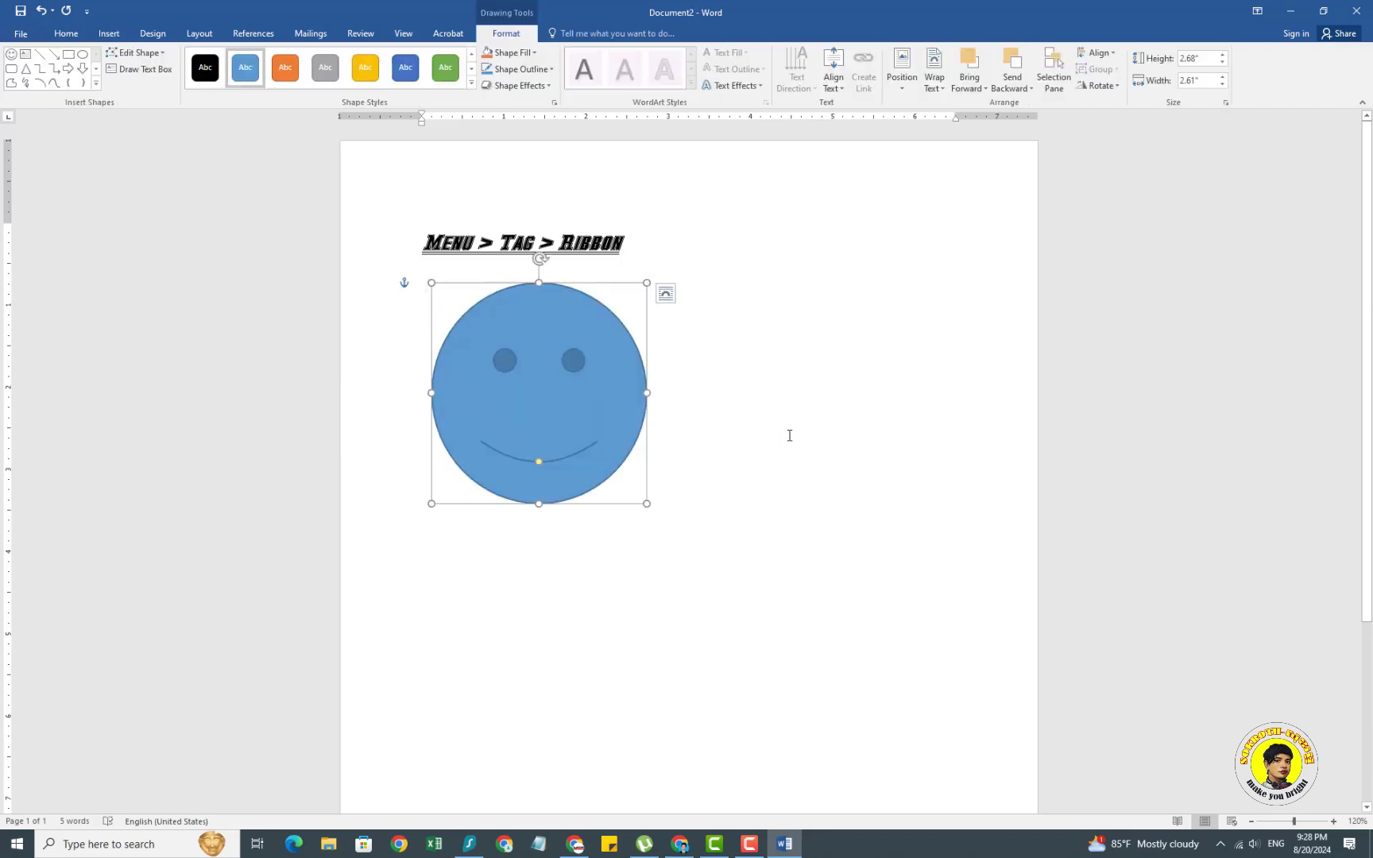
pyautogui.moveTo(621, 398)
pyautogui.mouseDown()
pyautogui.moveTo(797, 425)
pyautogui.moveTo(488, 397)
pyautogui.mouseUp()
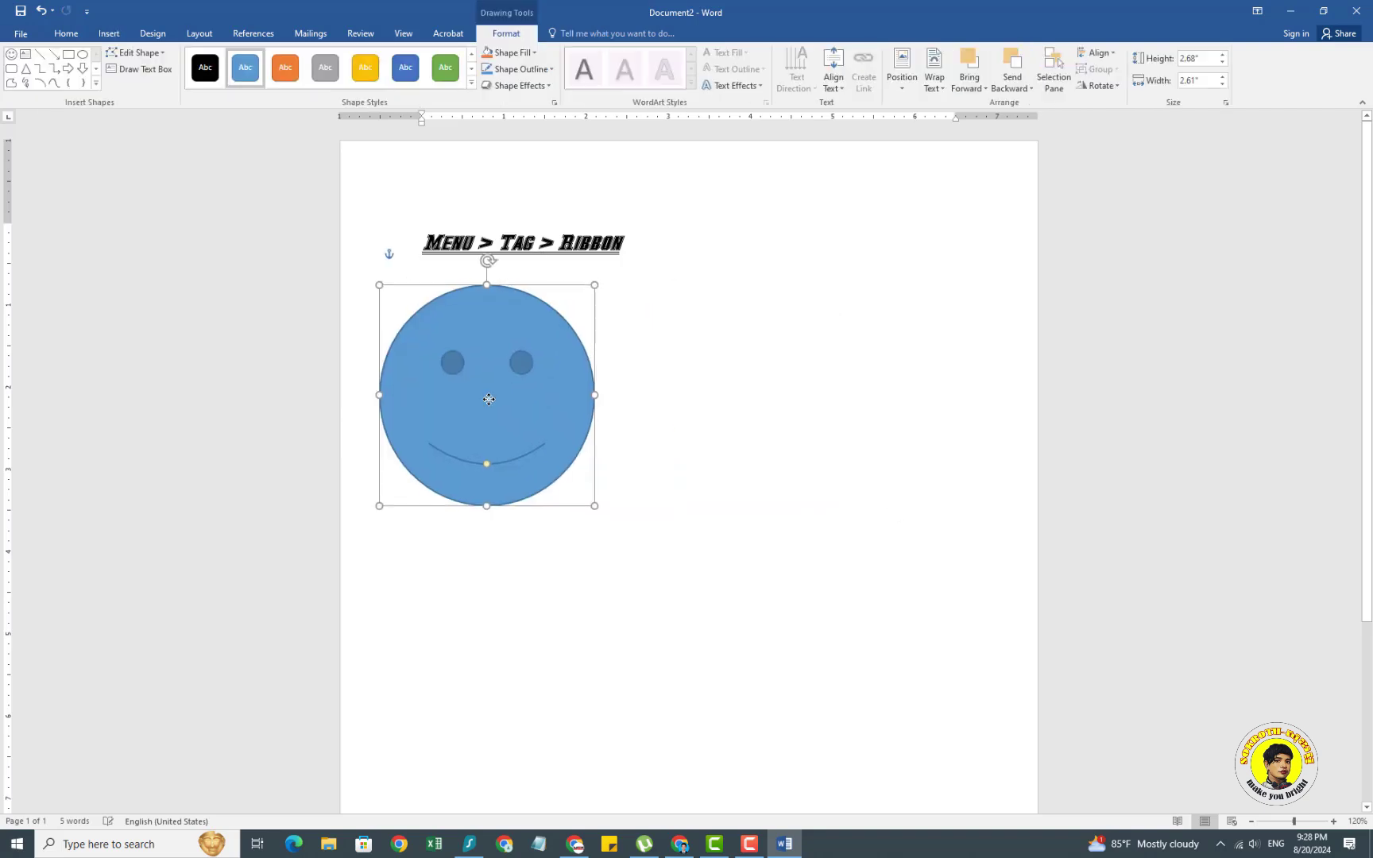
# - Draw a tall Rounded Rectangle to the right of the smiley
pyautogui.click(98, 85)
pyautogui.click(94, 75)
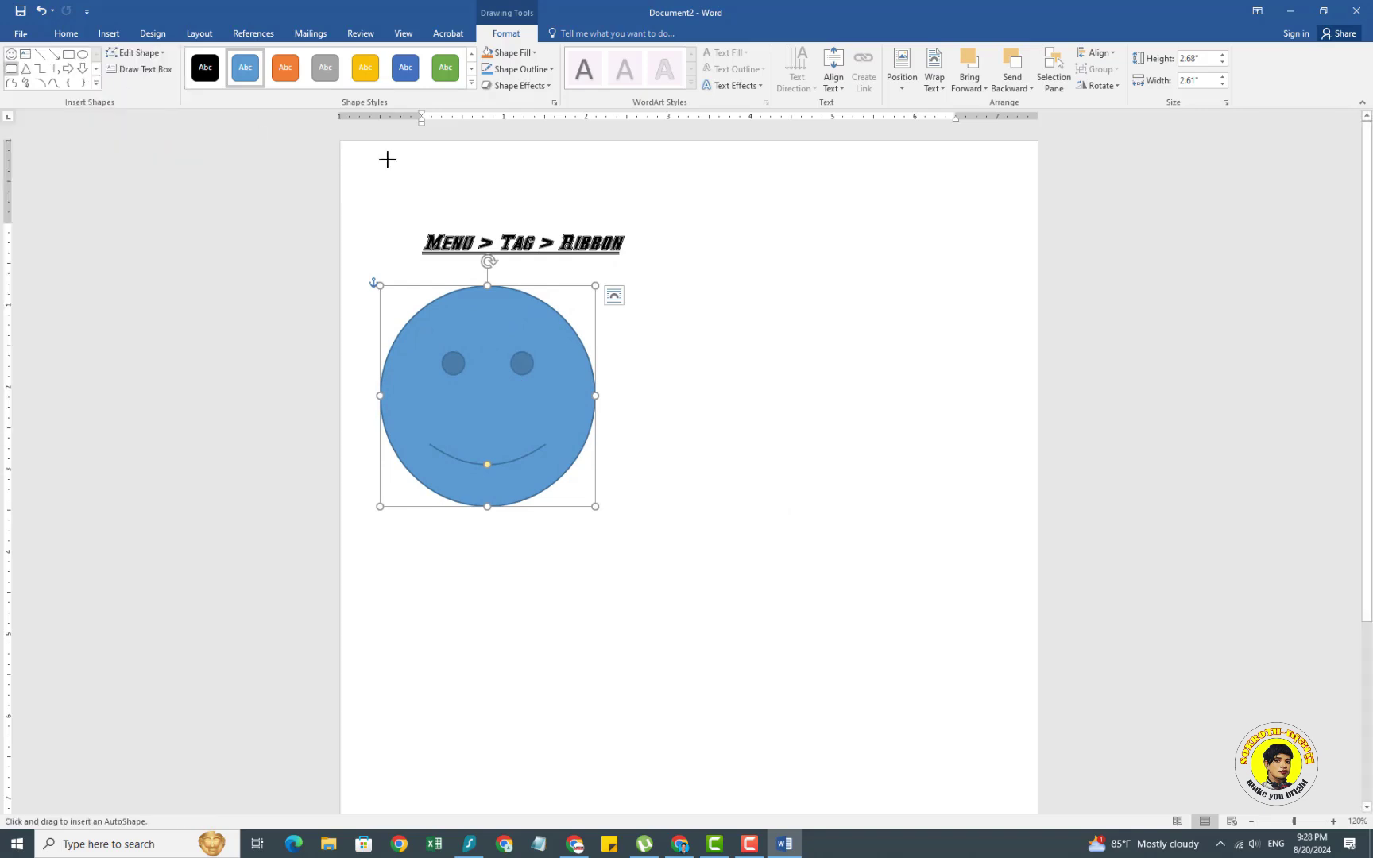
pyautogui.moveTo(690, 277); pyautogui.dragTo(855, 497)
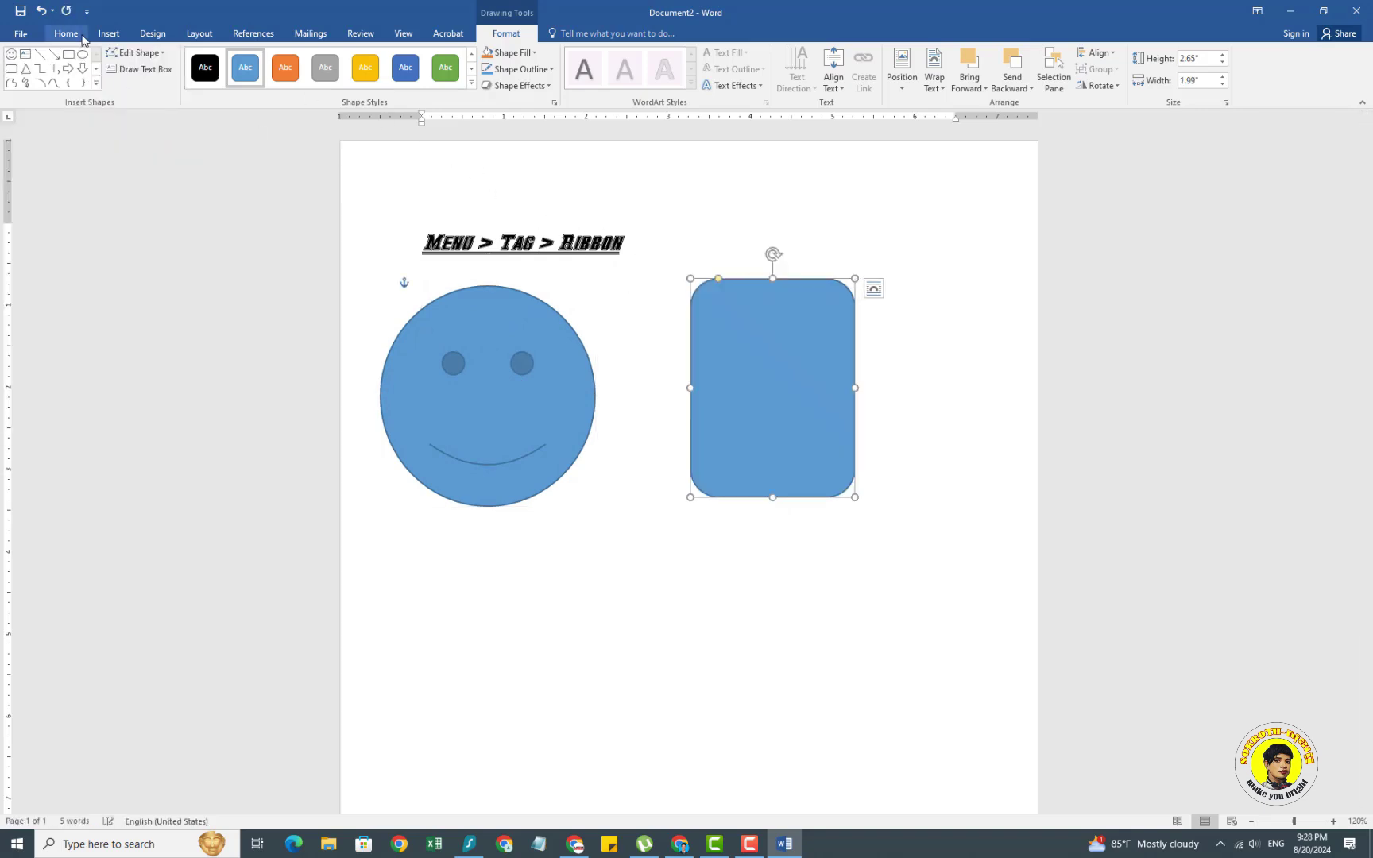
pyautogui.click(641, 525)
# - Draw a Round Single Corner Rectangle below the two shapes
pyautogui.click(109, 34)
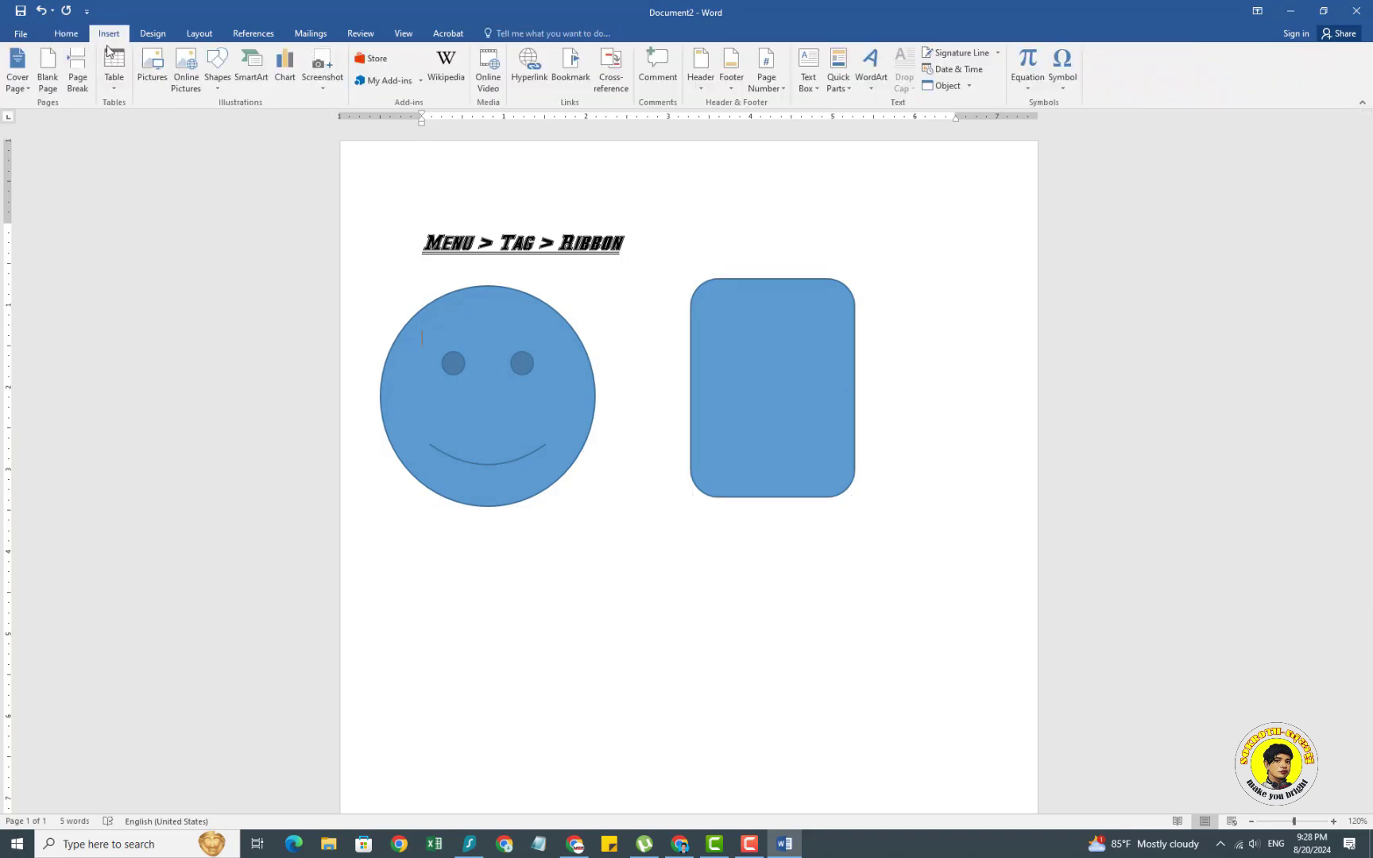
pyautogui.click(226, 94)
pyautogui.click(295, 193)
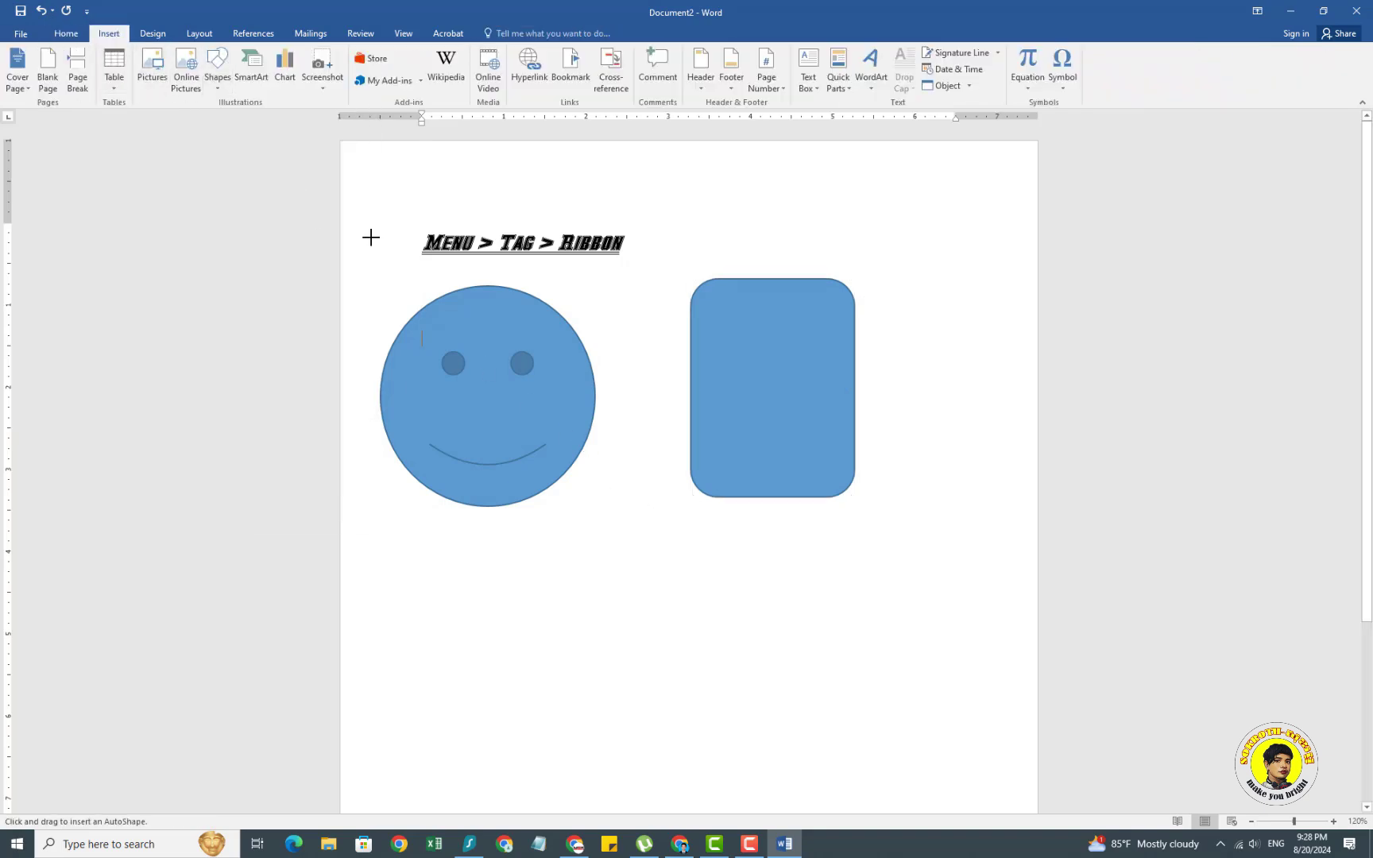
pyautogui.moveTo(592, 581); pyautogui.dragTo(768, 685)
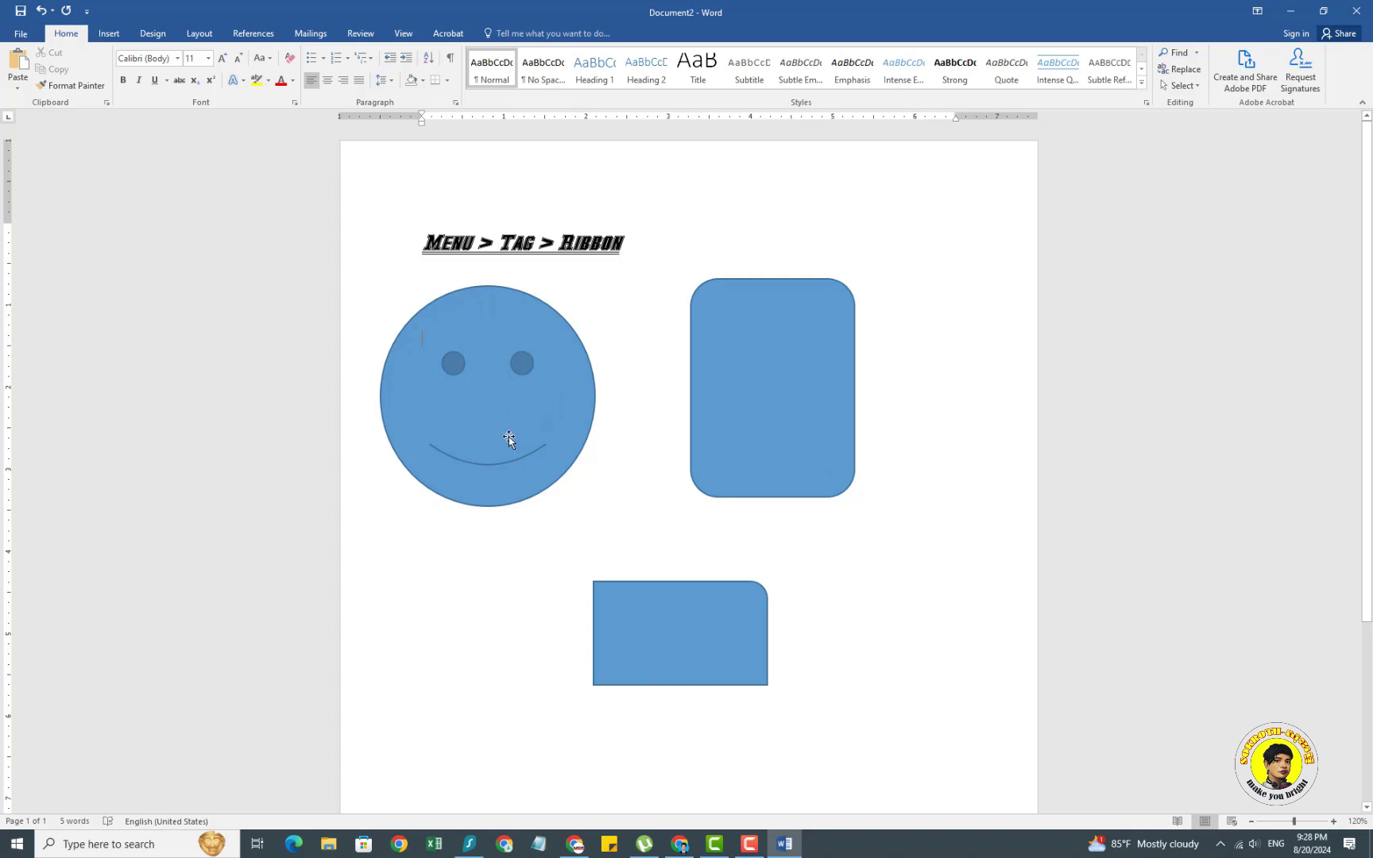
# - Drag the tall rounded rectangle and the smiley face rightward, then deselect them
pyautogui.click(811, 401)
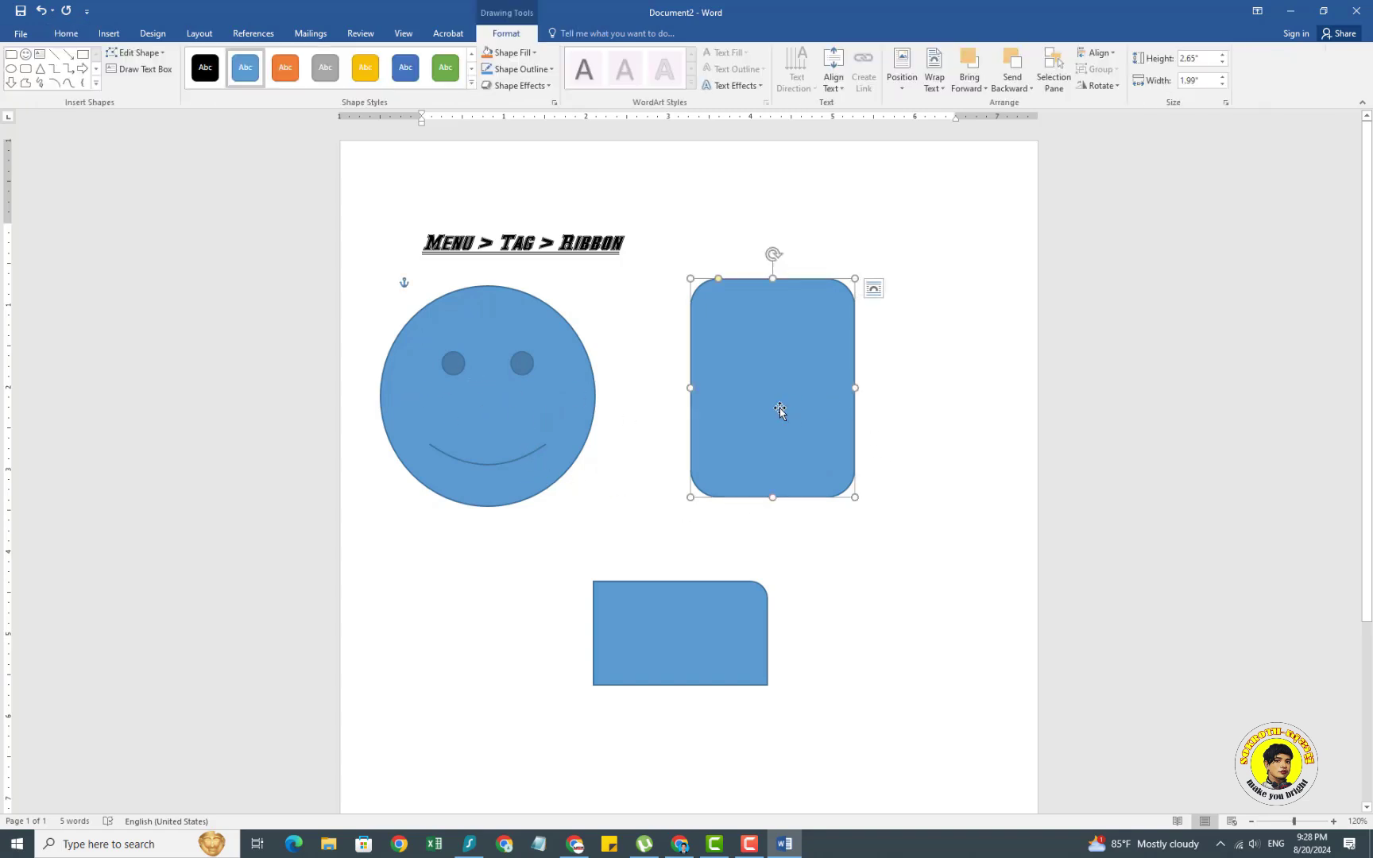
pyautogui.moveTo(779, 407); pyautogui.dragTo(873, 410)
pyautogui.moveTo(542, 409); pyautogui.dragTo(615, 412)
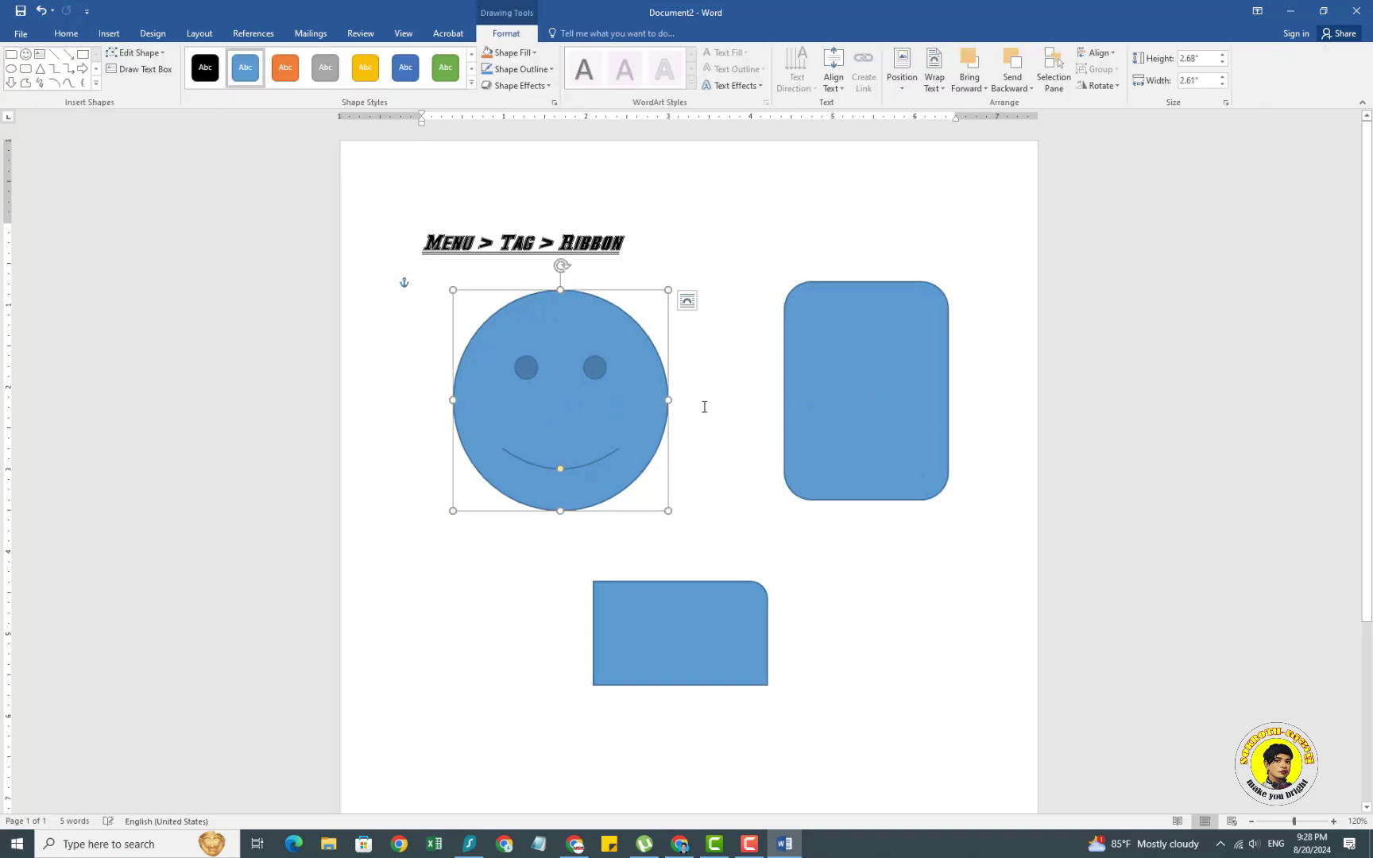
pyautogui.click(704, 407)
pyautogui.click(592, 410)
pyautogui.click(711, 497)
pyautogui.click(592, 427)
pyautogui.click(846, 451)
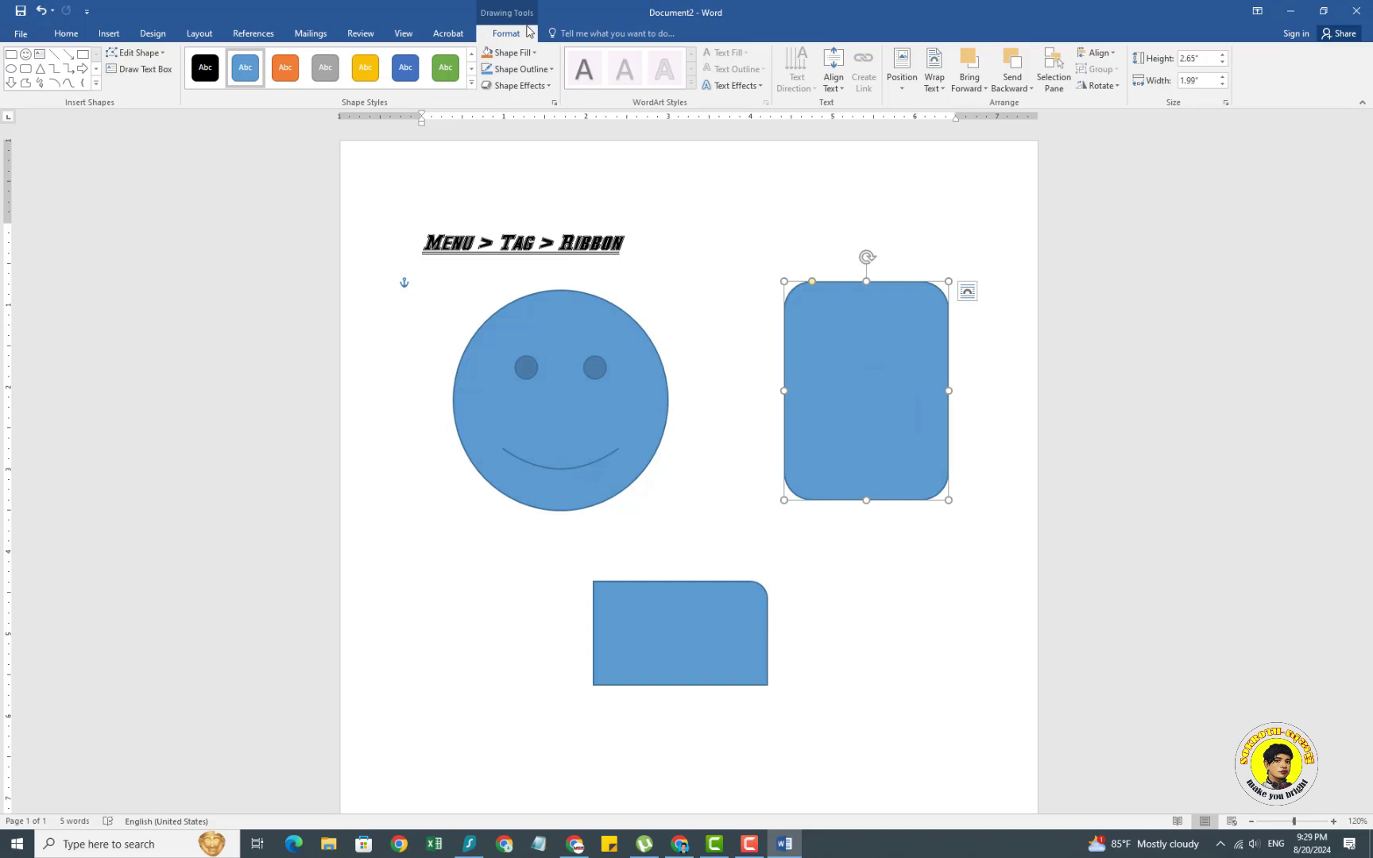
pyautogui.click(727, 461)
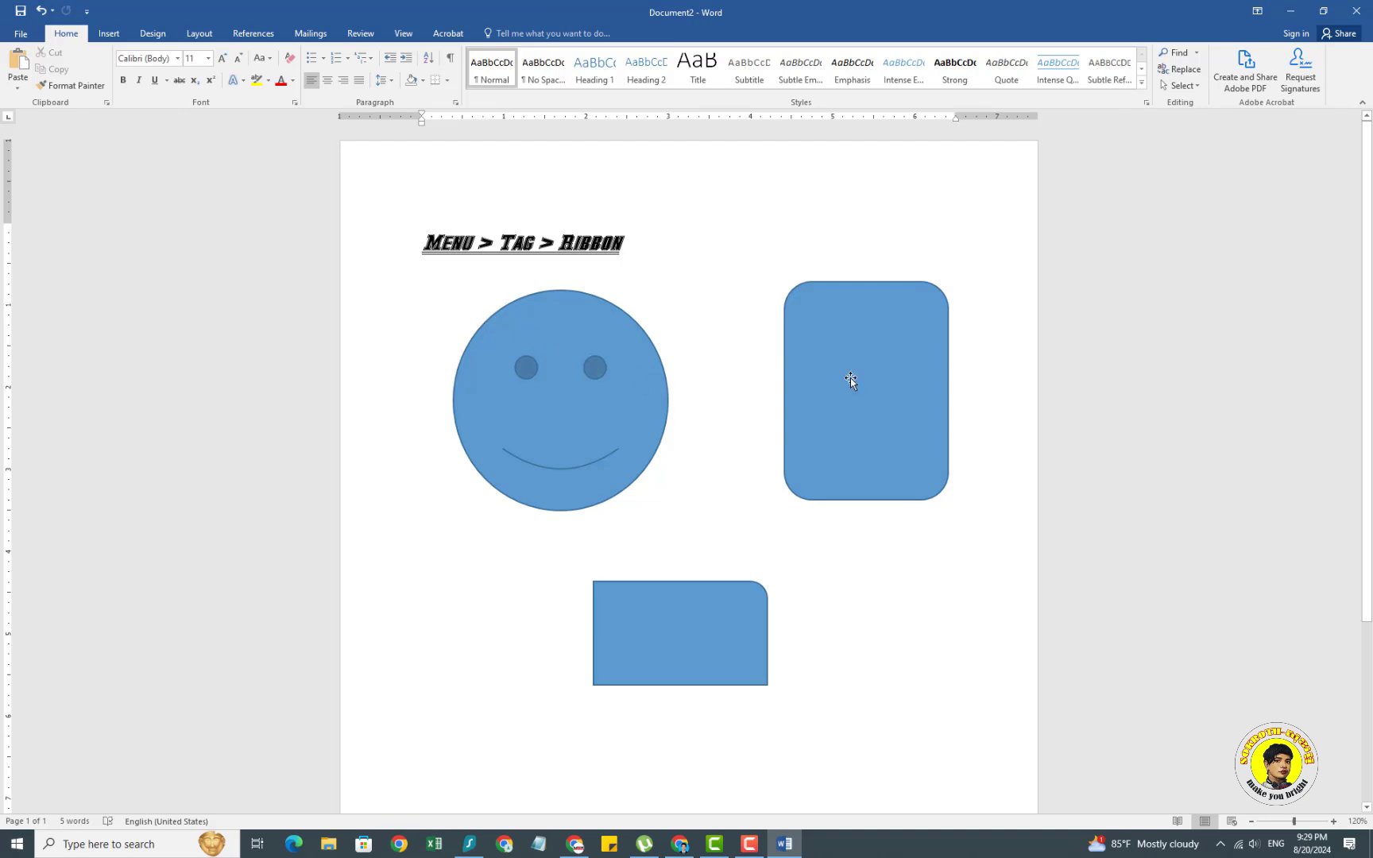
# - Give the bottom one-corner-rounded rectangle a gray Shape Fill and a green Shape Outline
pyautogui.click(670, 641)
pyautogui.click(507, 35)
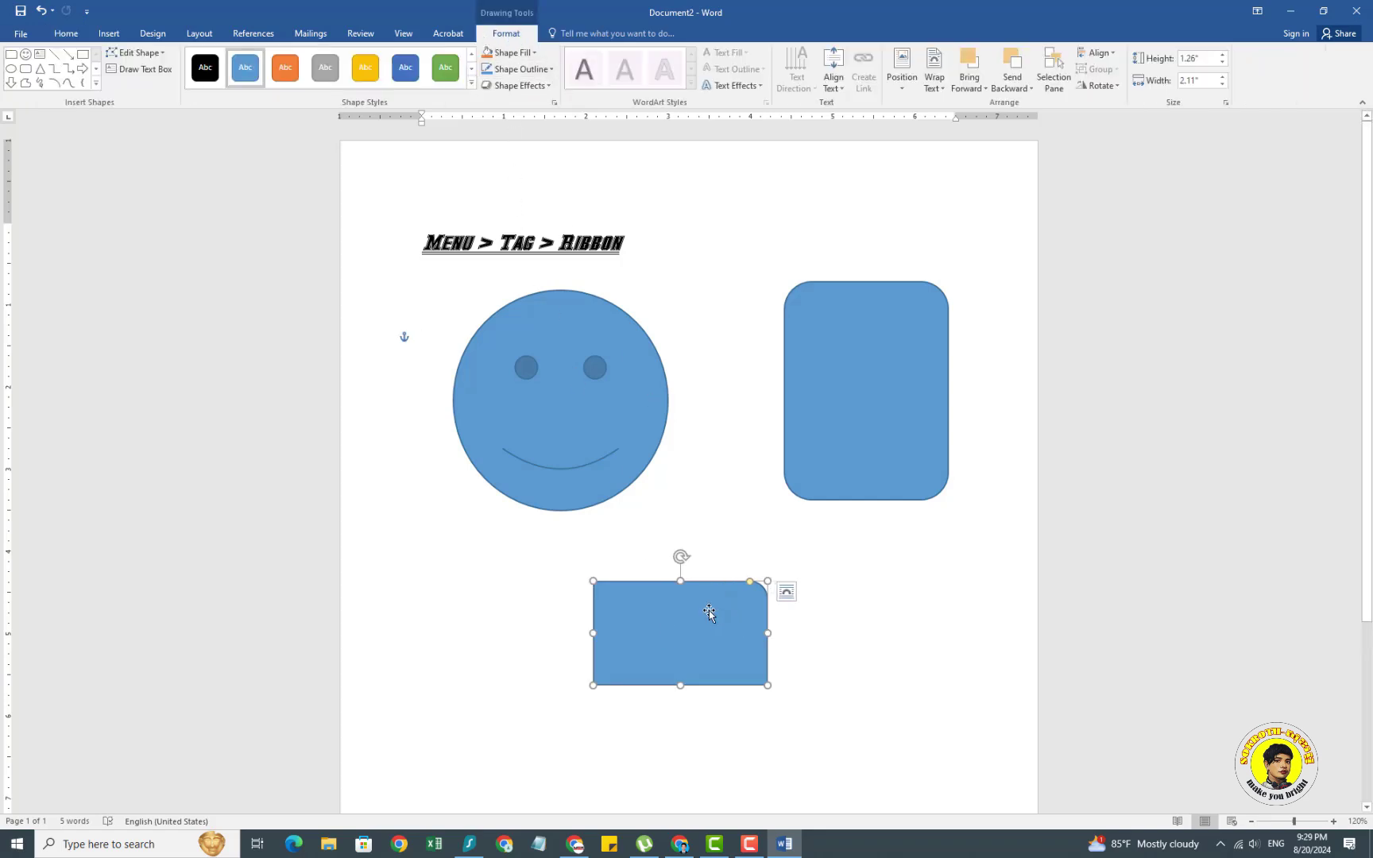
pyautogui.click(363, 72)
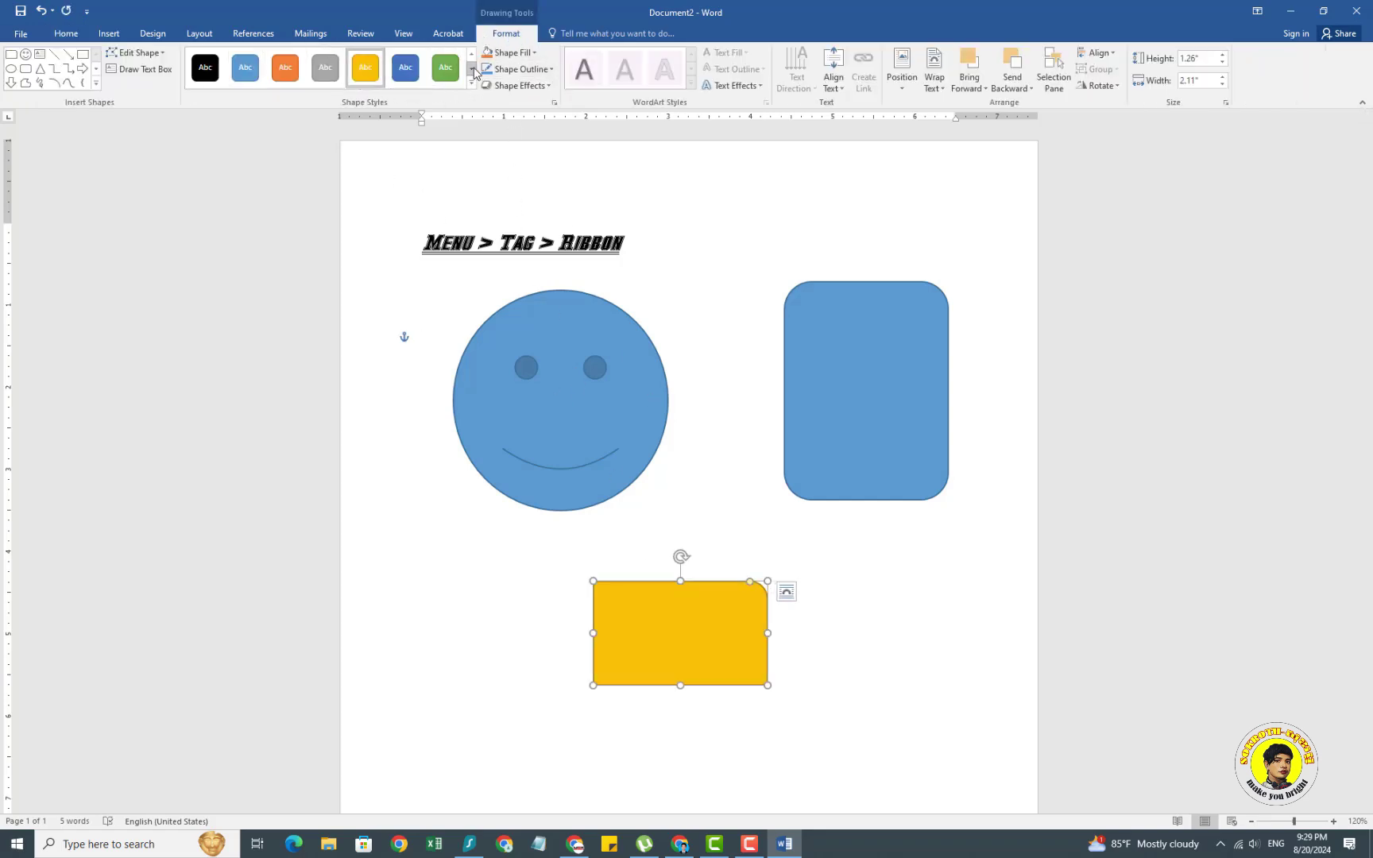
pyautogui.click(538, 54)
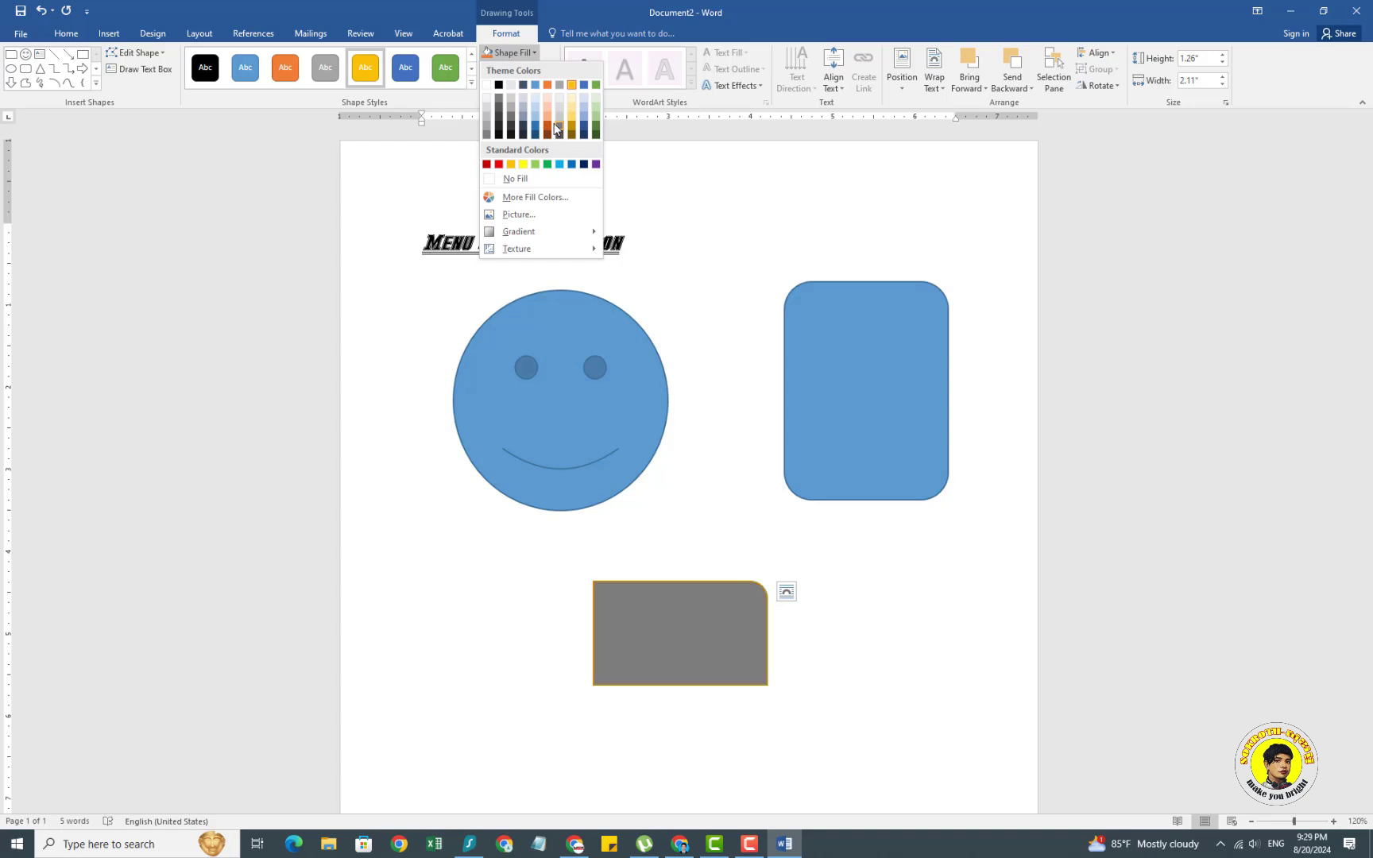
pyautogui.click(546, 129)
pyautogui.click(552, 71)
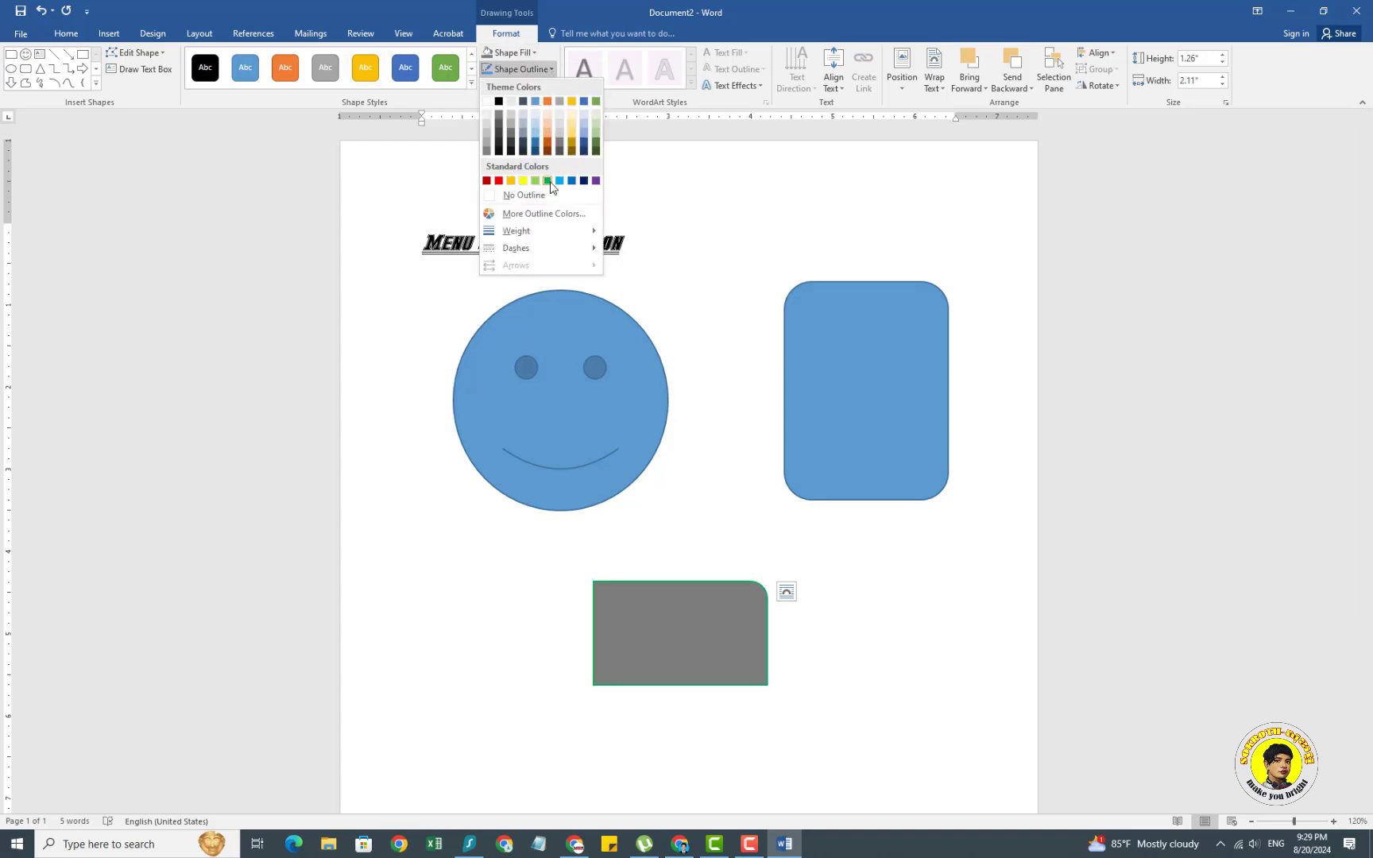
pyautogui.click(547, 180)
# - Select and deselect the smiley face, then scroll the page to review the shapes
pyautogui.click(673, 332)
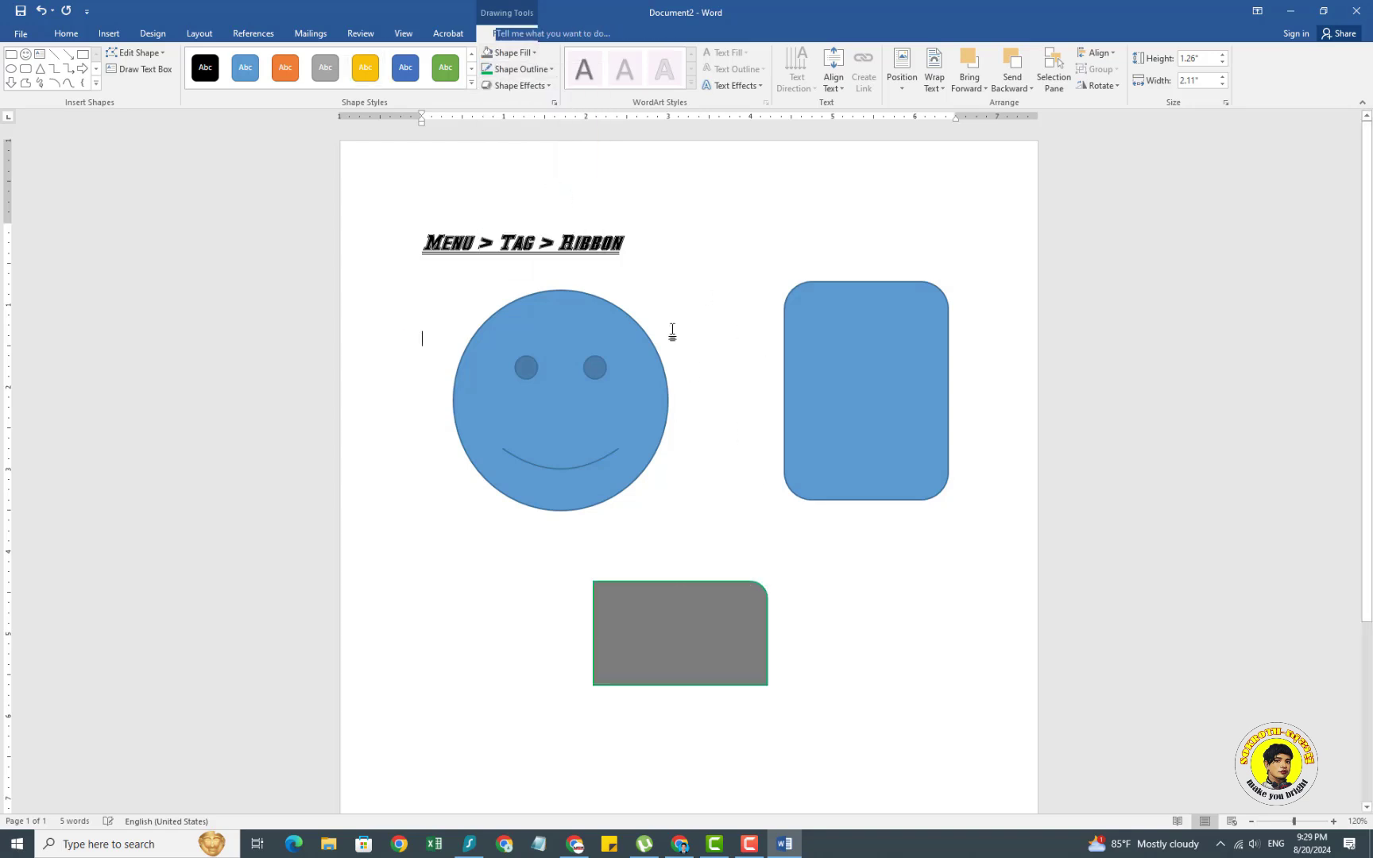
pyautogui.click(604, 362)
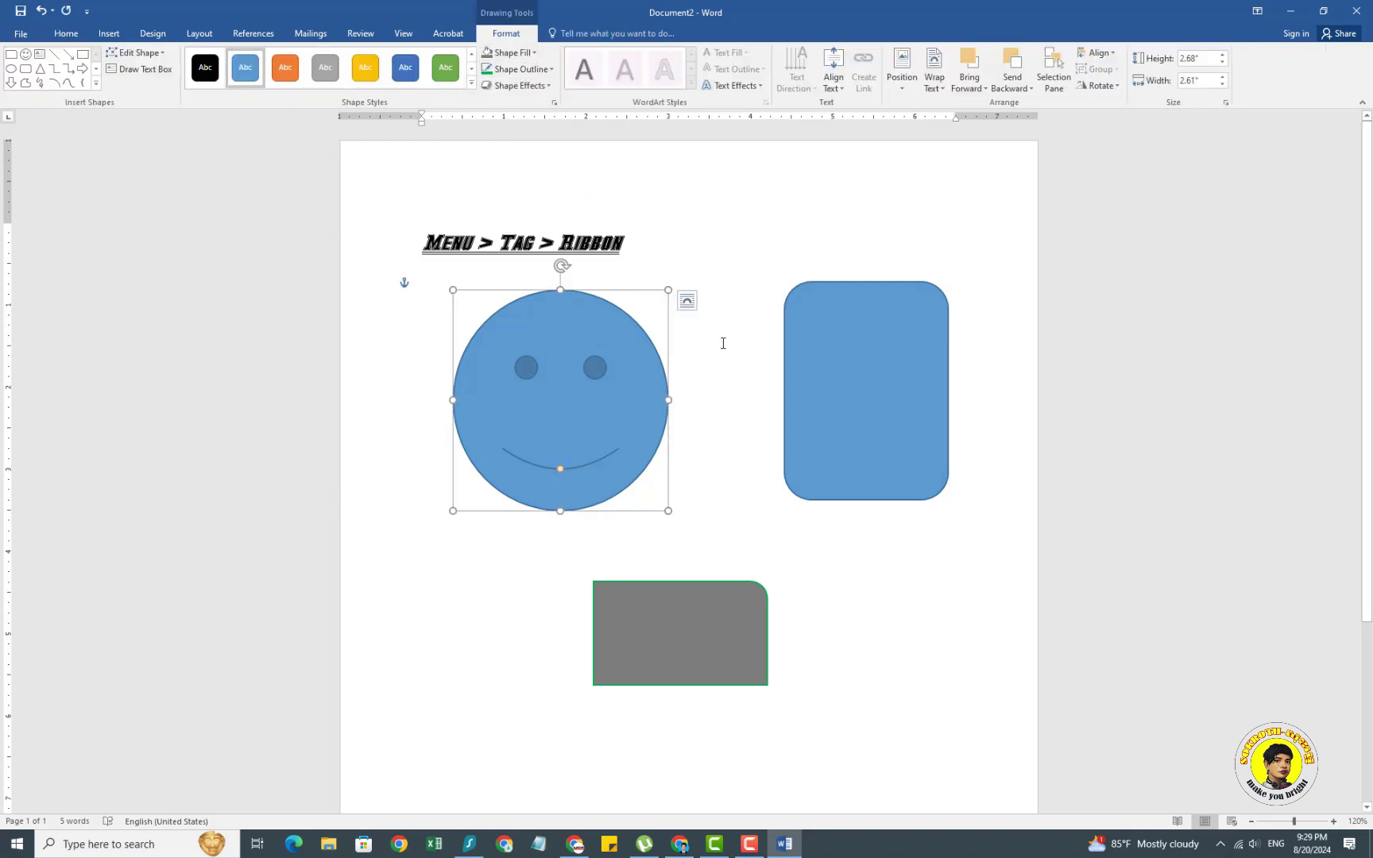
pyautogui.click(700, 338)
pyautogui.click(632, 354)
pyautogui.click(720, 333)
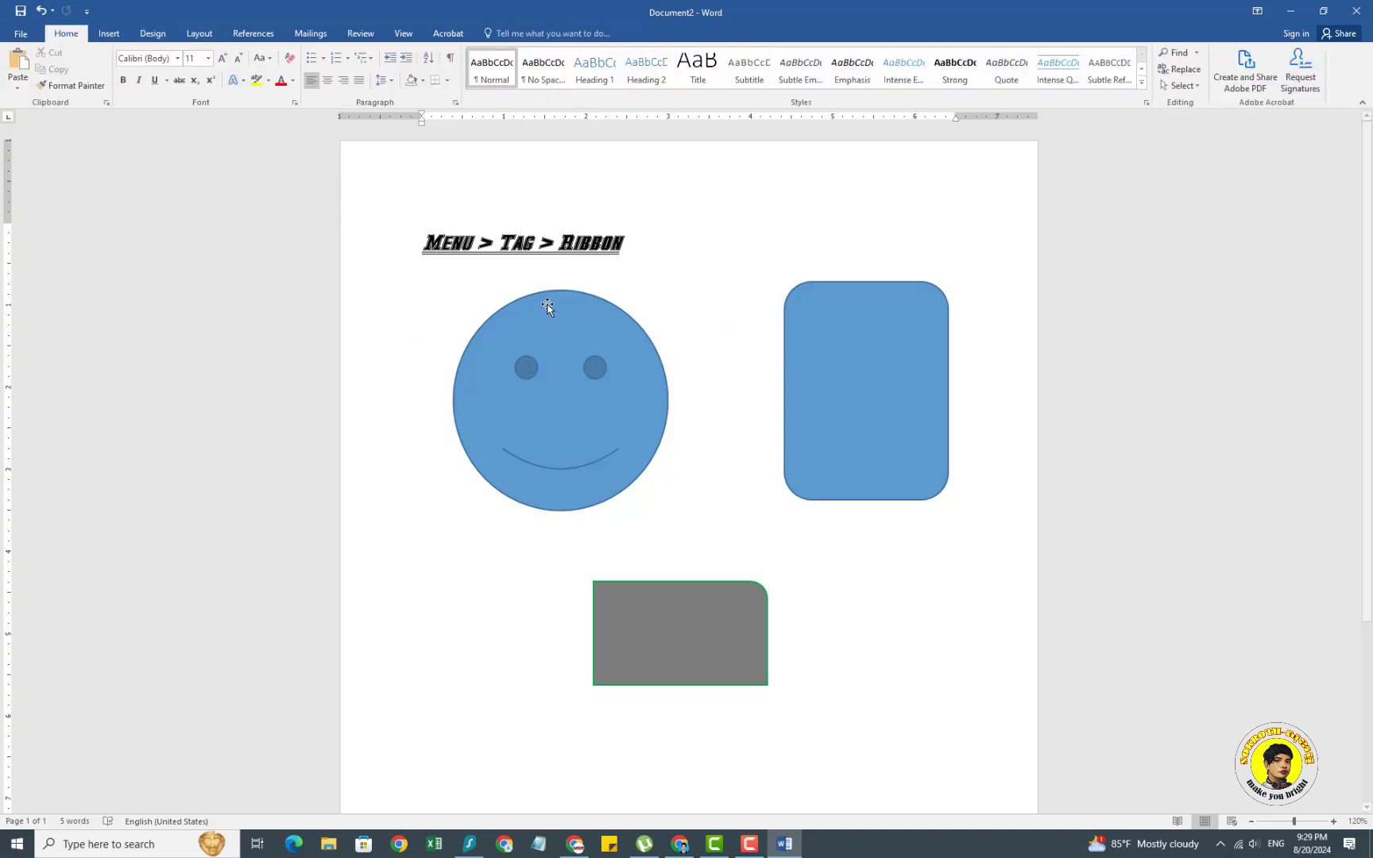
pyautogui.scroll(-1, 736, 515)
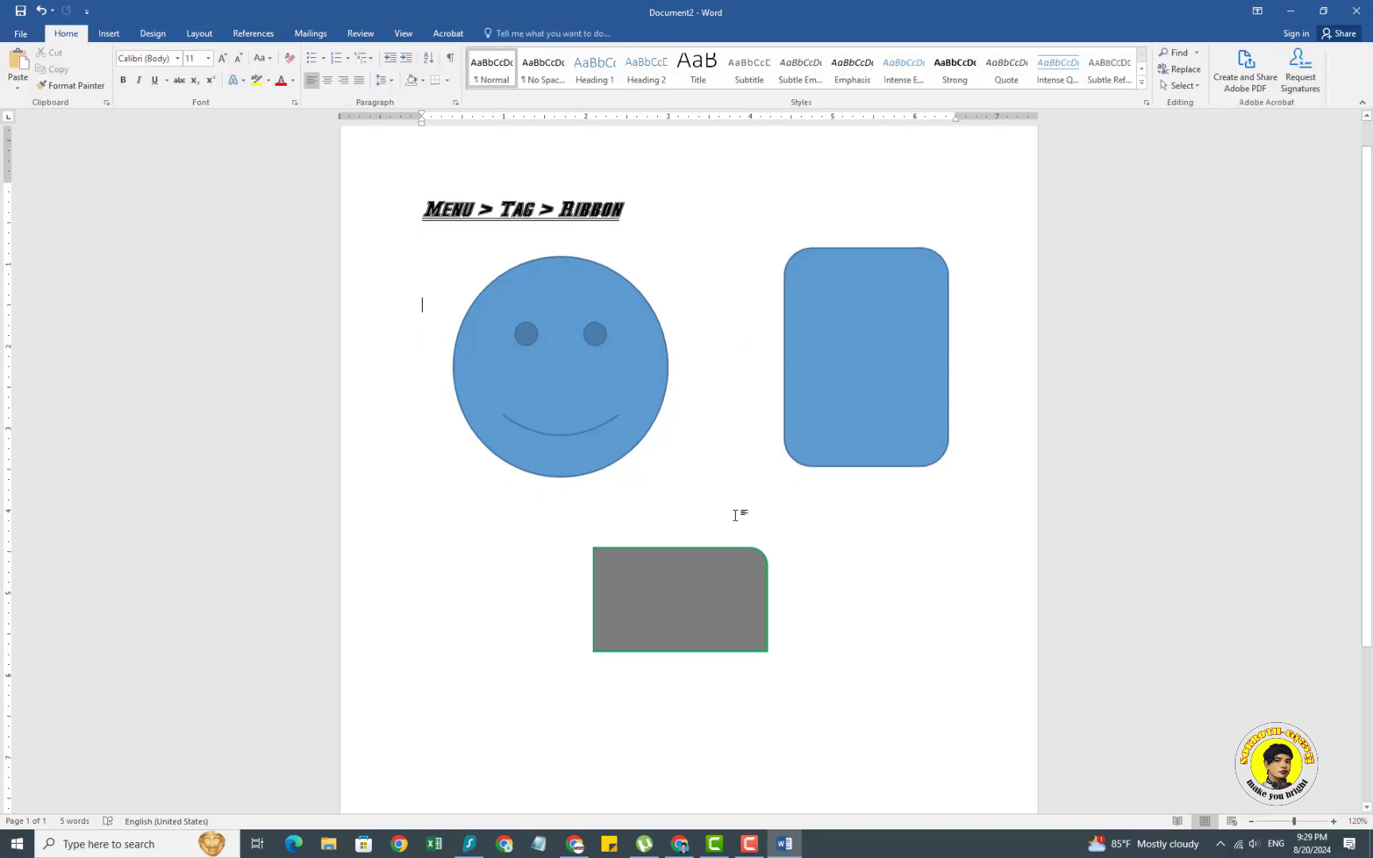
pyautogui.scroll(1, 736, 515)
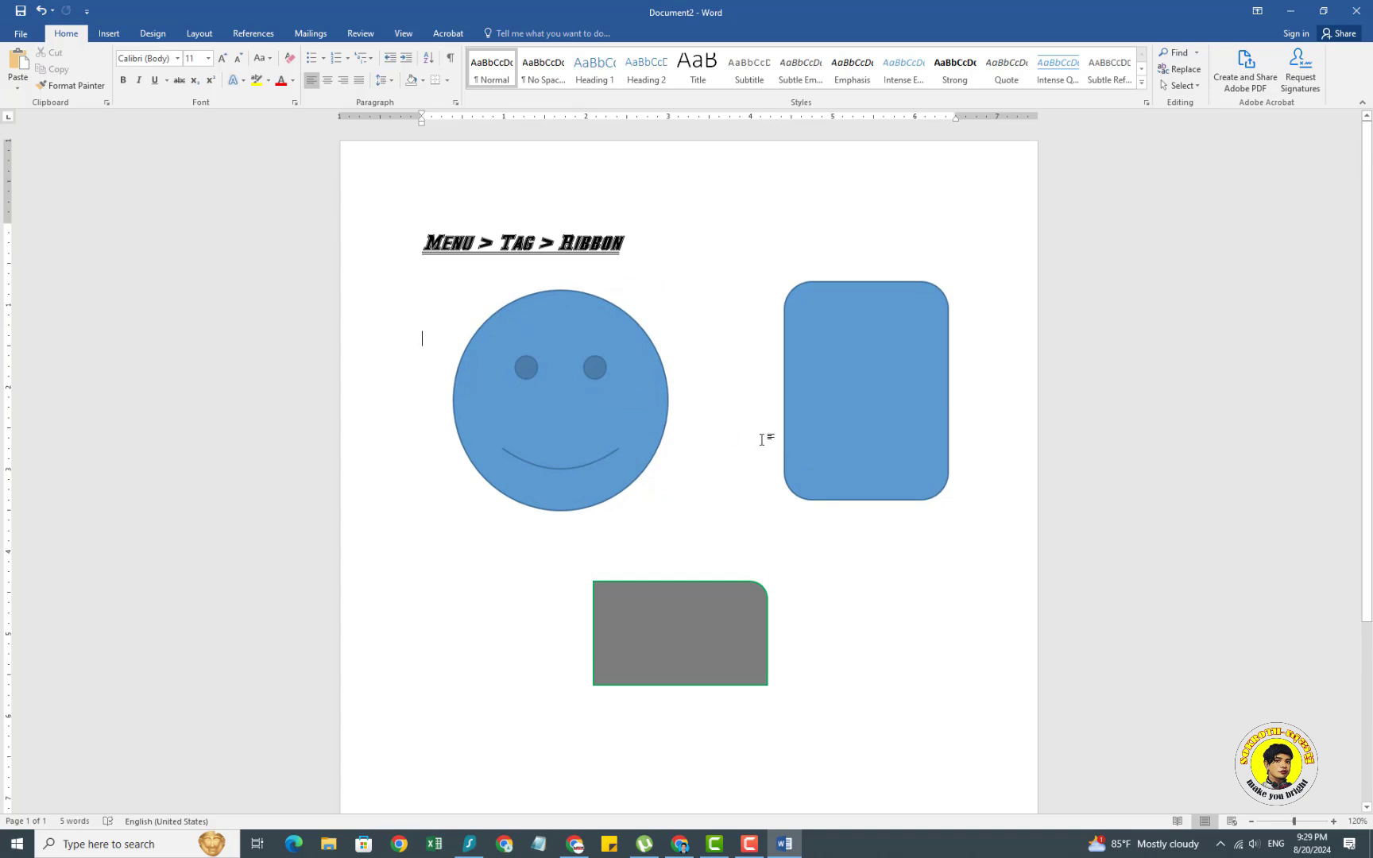
pyautogui.scroll(-3, 831, 432)
pyautogui.scroll(3, 831, 433)
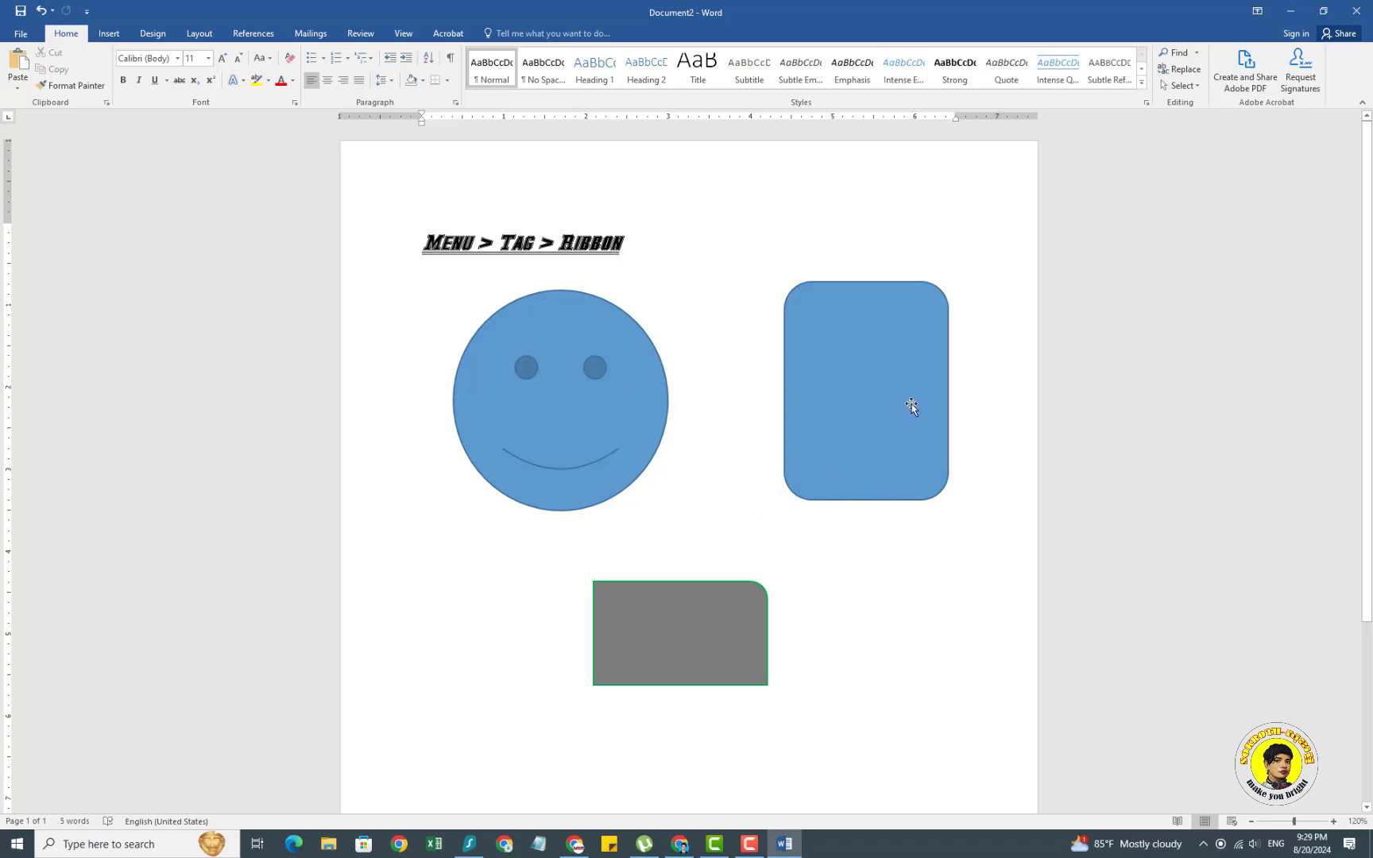
# - Choose A4 paper size, try Landscape orientation, then return it to Portrait
pyautogui.click(199, 33)
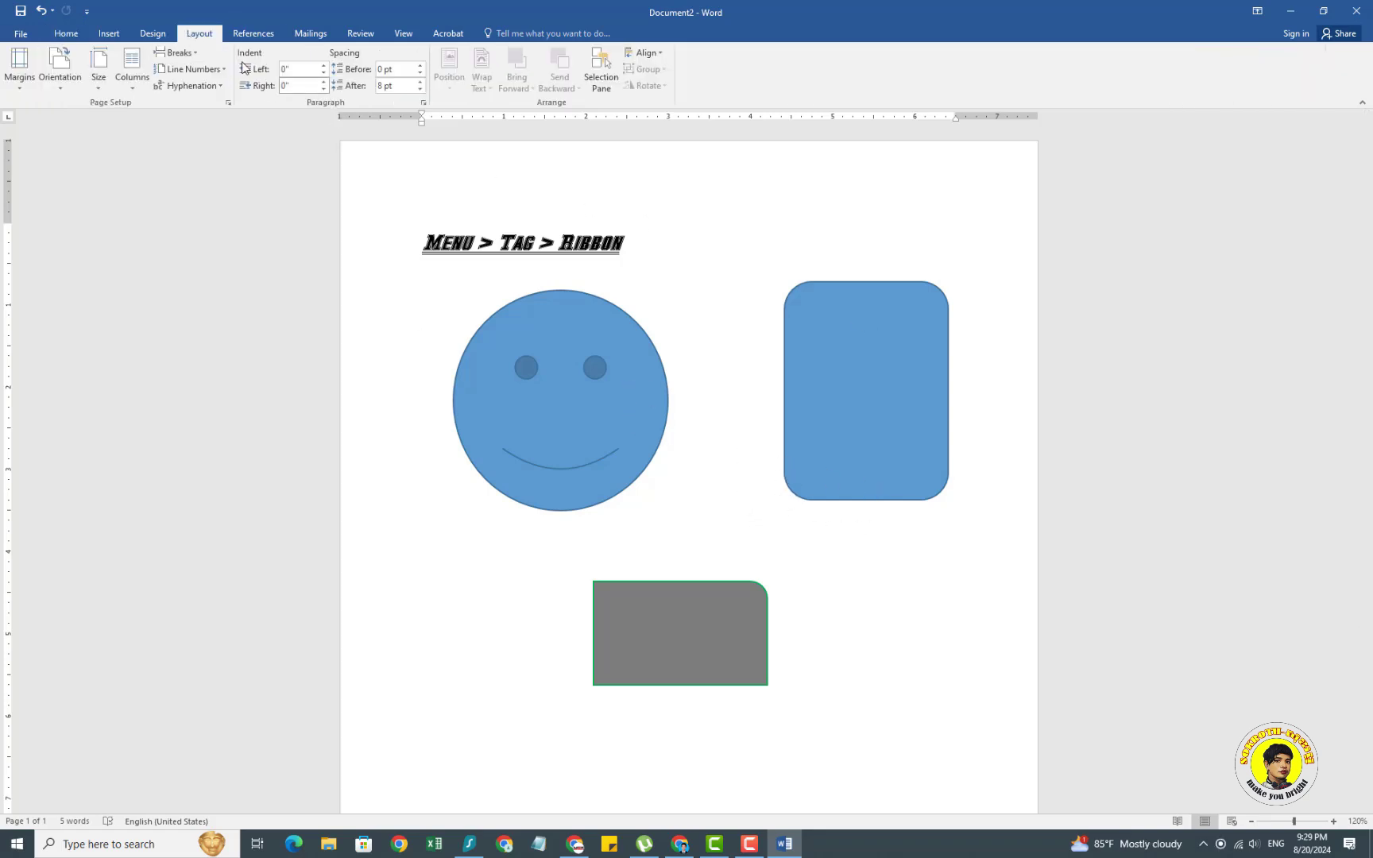
pyautogui.click(92, 87)
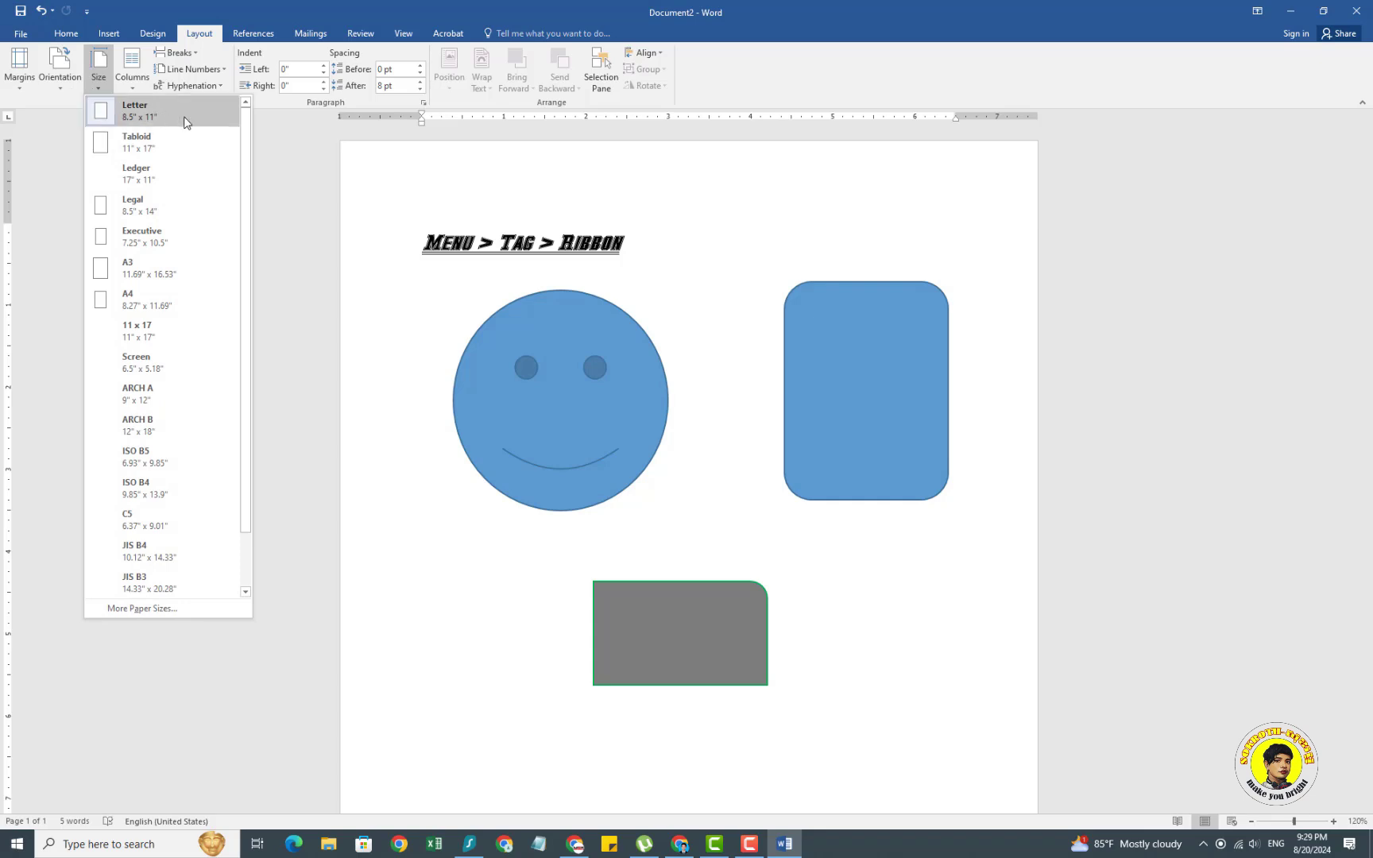
pyautogui.click(154, 296)
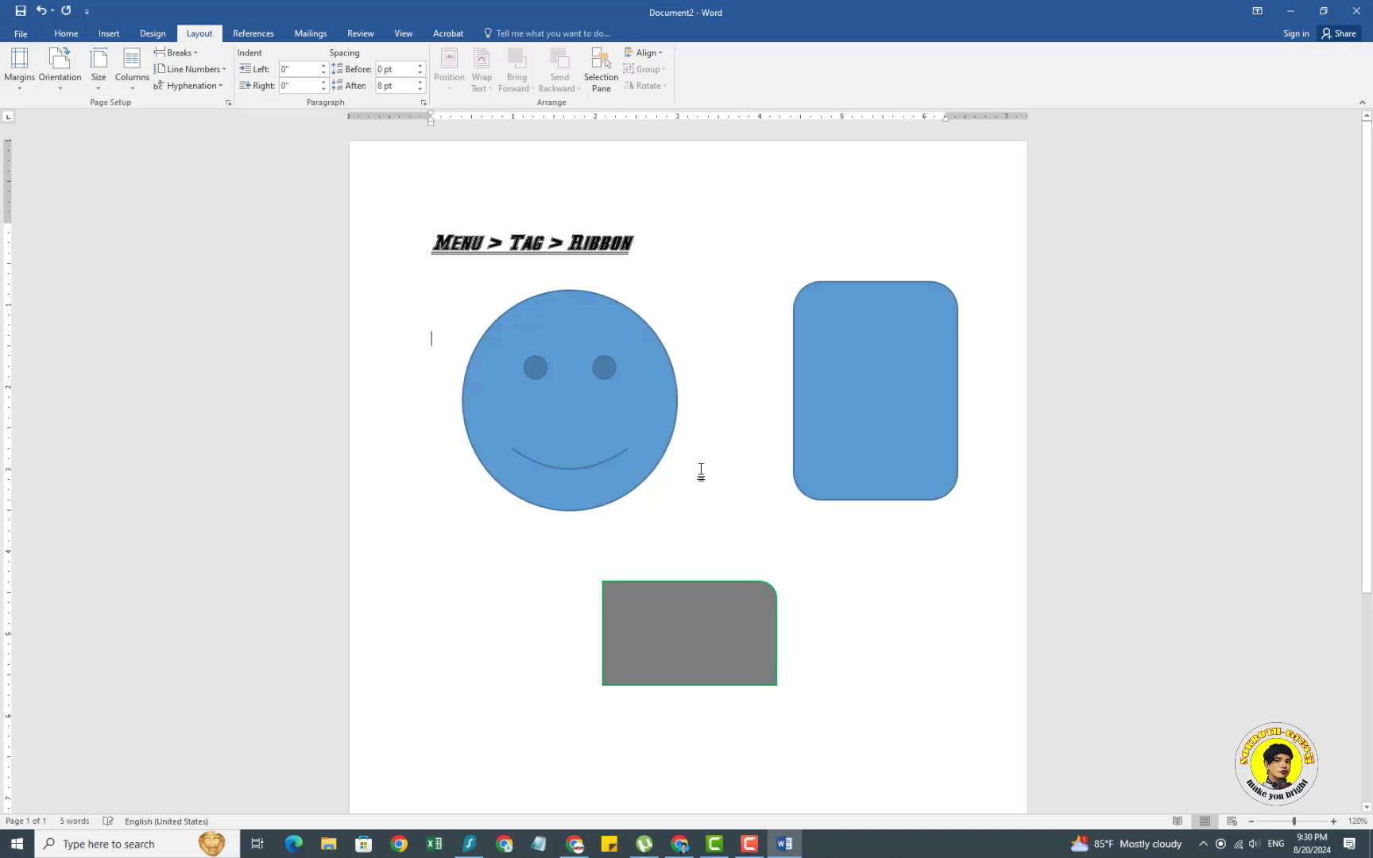
pyautogui.click(60, 79)
pyautogui.click(65, 144)
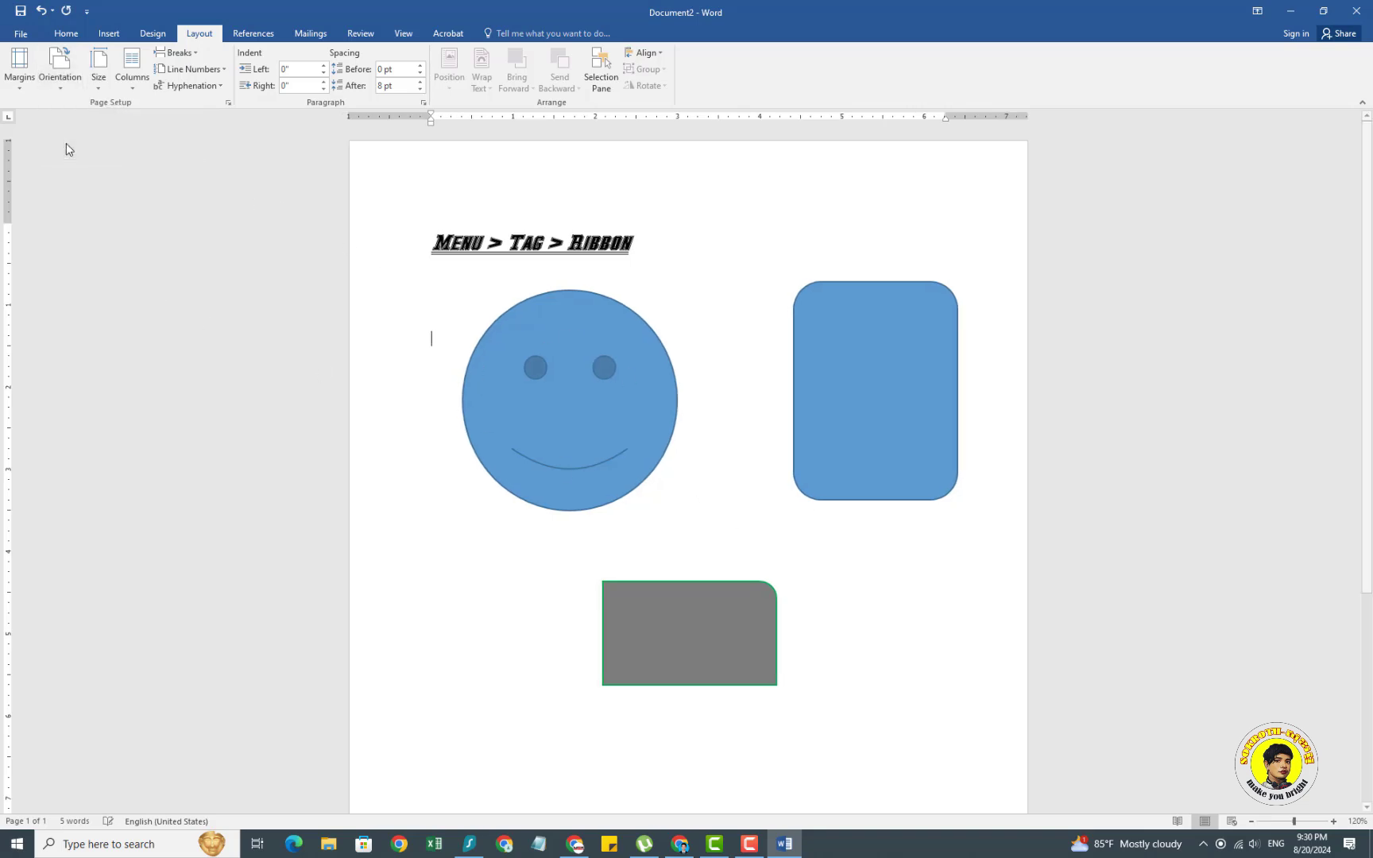
pyautogui.click(57, 85)
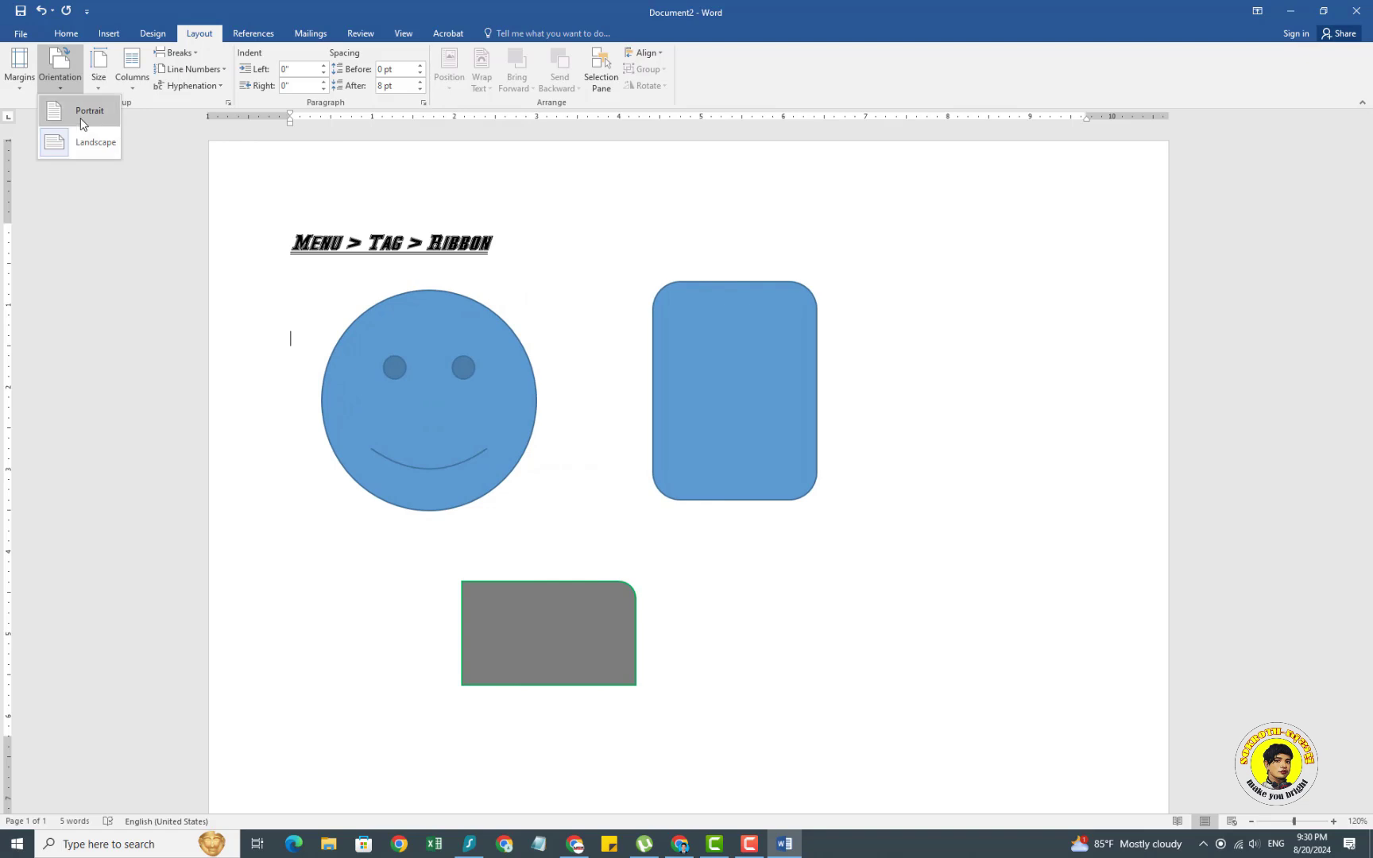
pyautogui.click(65, 112)
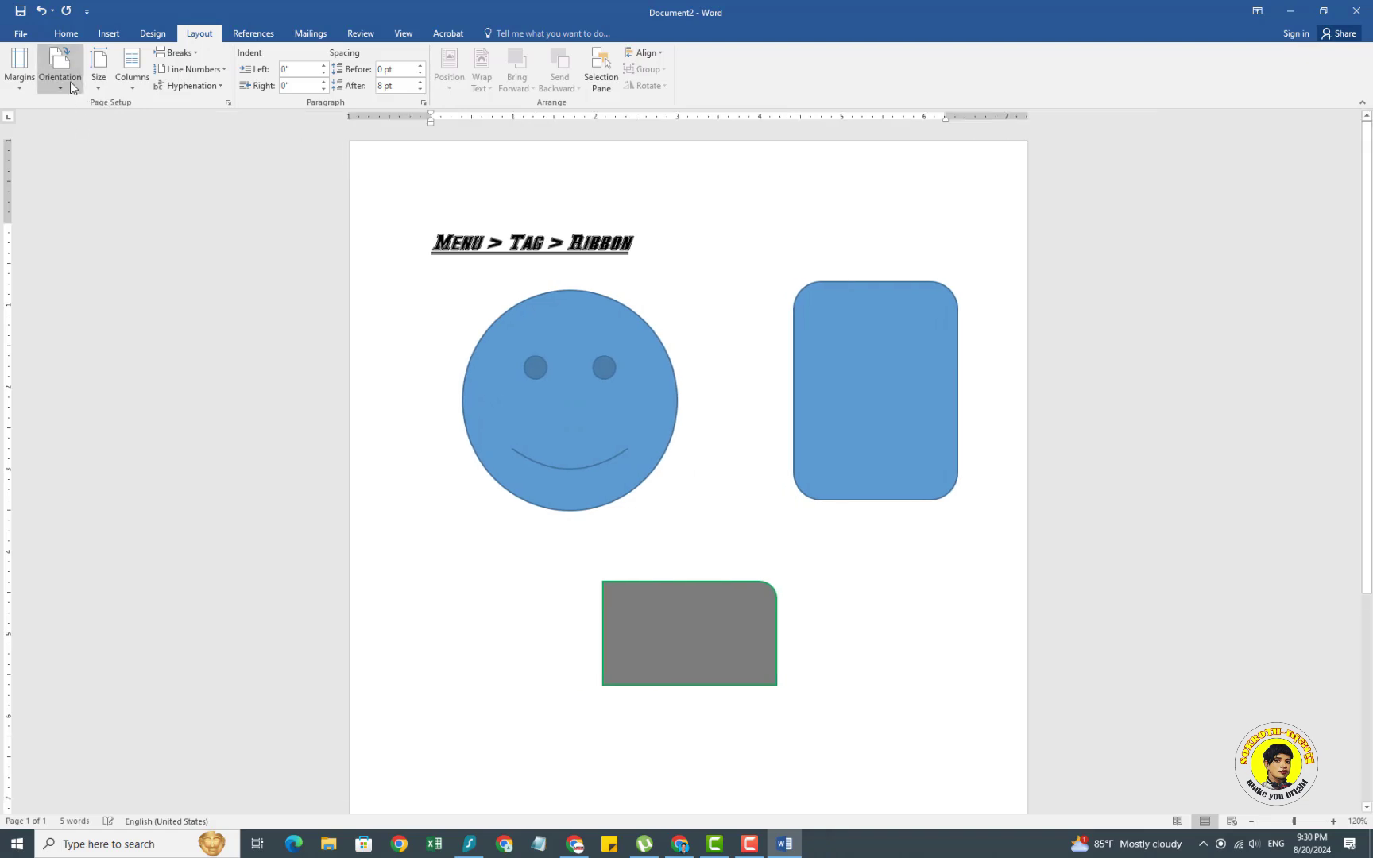
# - Look through the Margins presets, then choose Custom Margins to open Page Setup
pyautogui.click(22, 89)
pyautogui.click(314, 318)
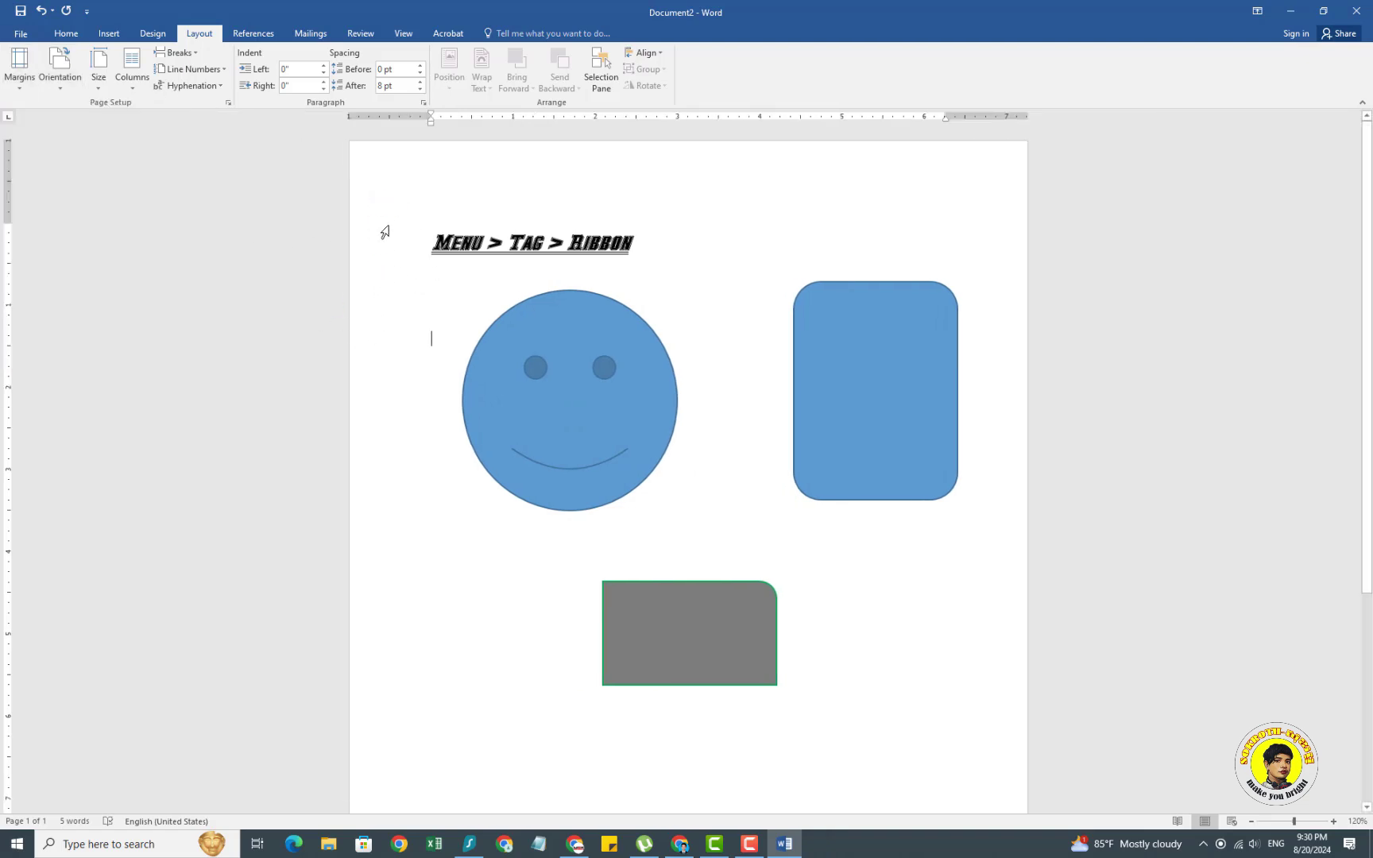
pyautogui.click(19, 80)
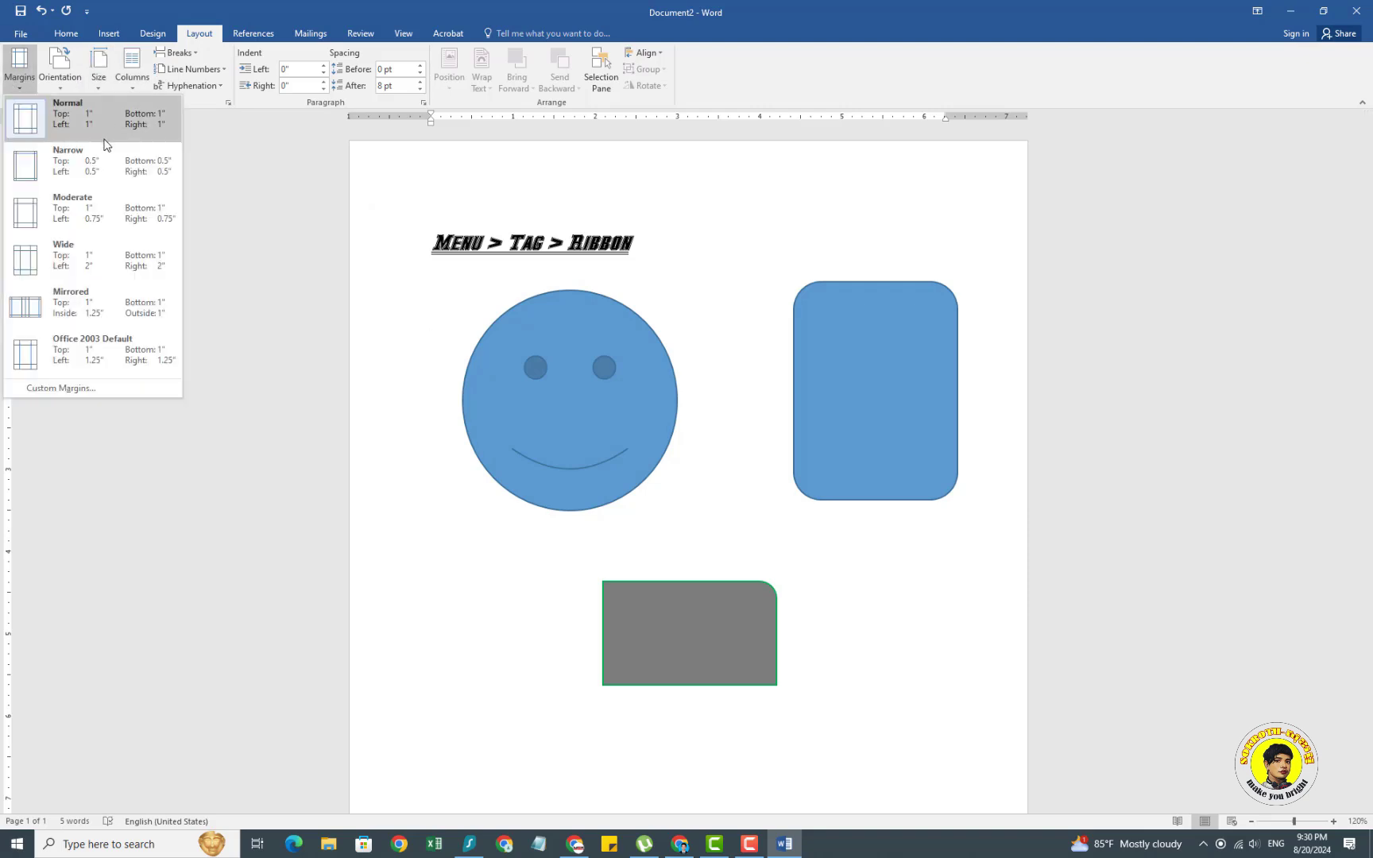
pyautogui.click(321, 273)
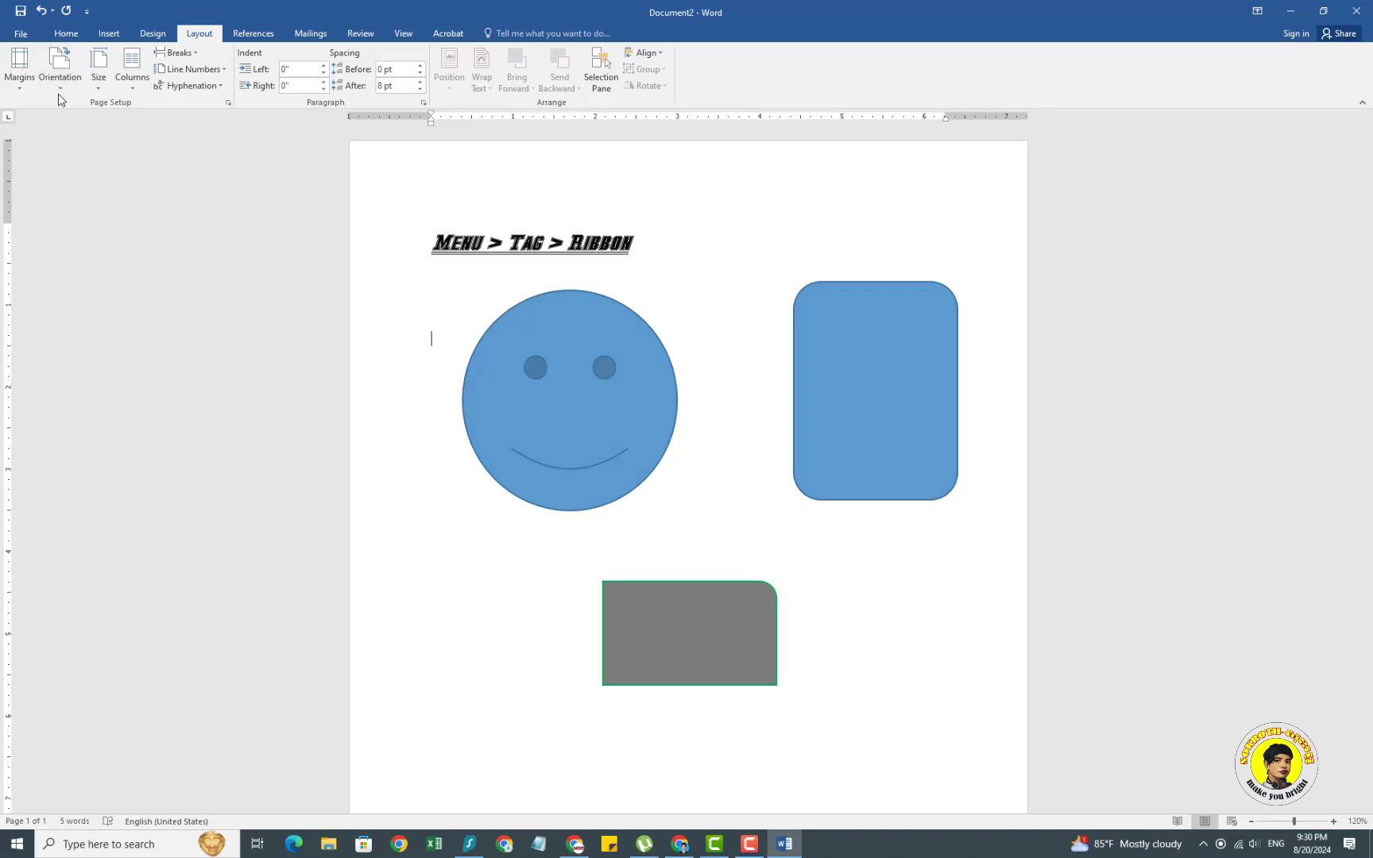
pyautogui.click(26, 94)
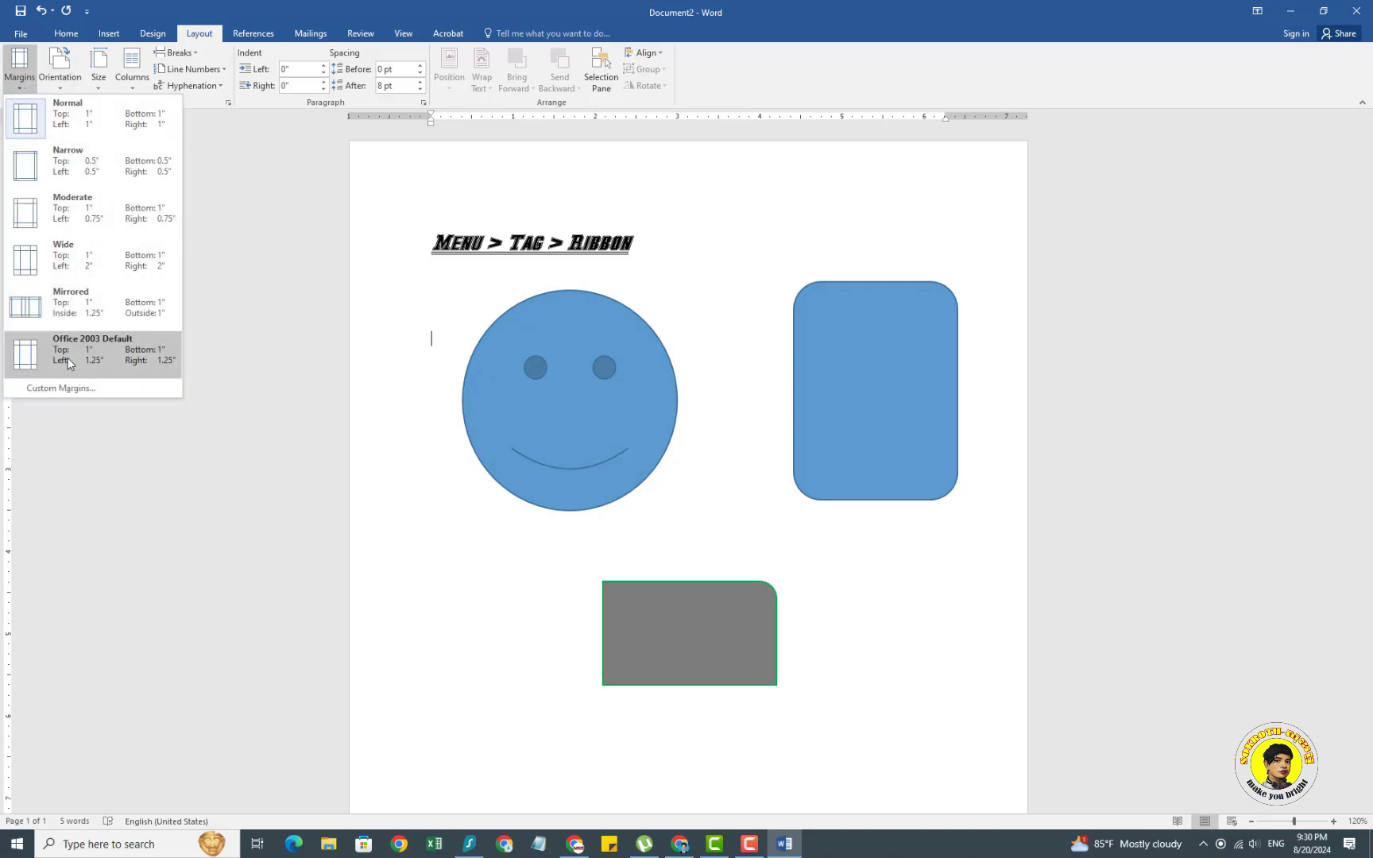
pyautogui.click(71, 387)
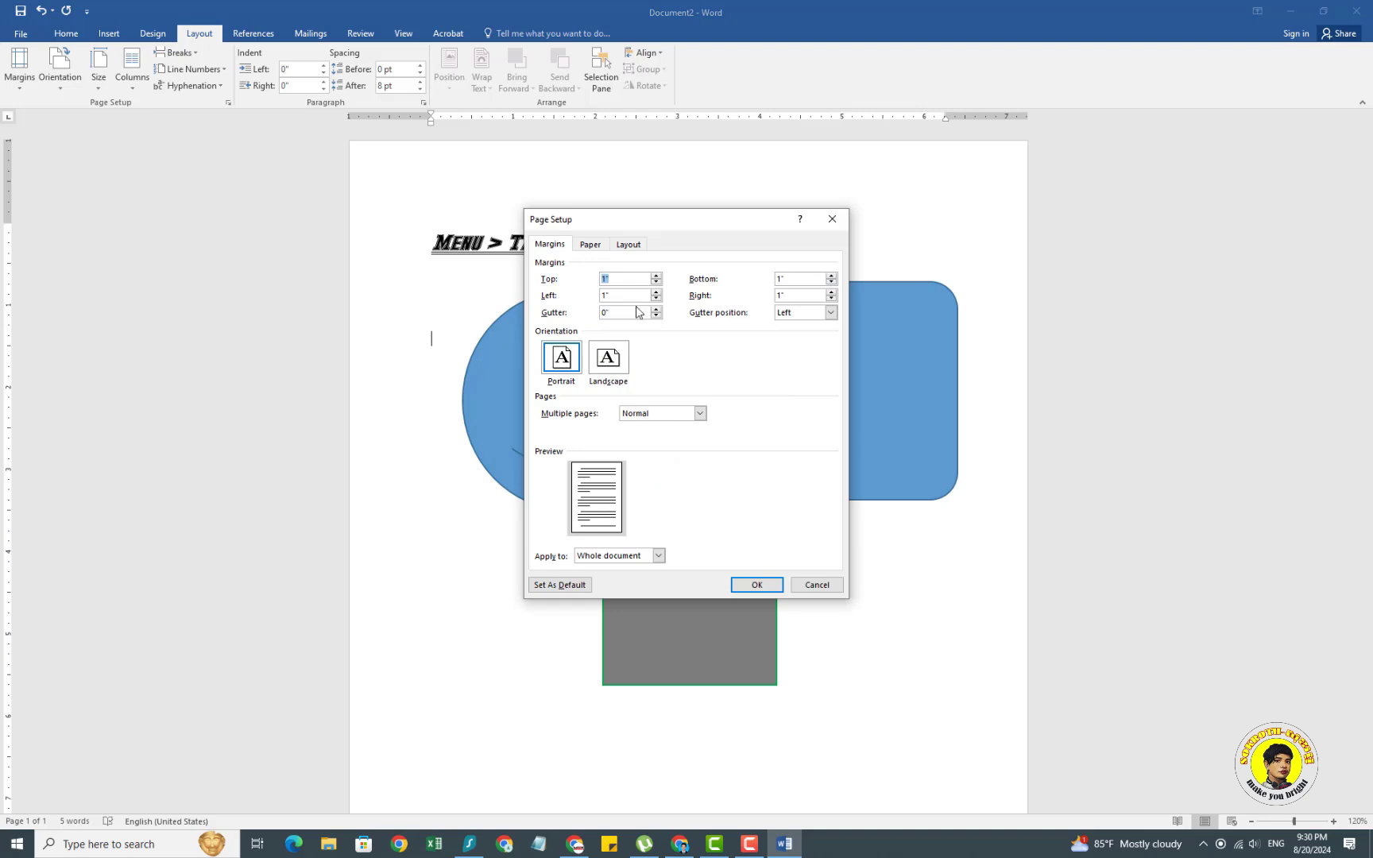
# - Apply margins of top 1.5, bottom 1.4, left and right 1.5 inches, then undo the change
pyautogui.press('Up')
pyautogui.press('Up')
pyautogui.press('Up')
pyautogui.press('Up')
pyautogui.press('Up')
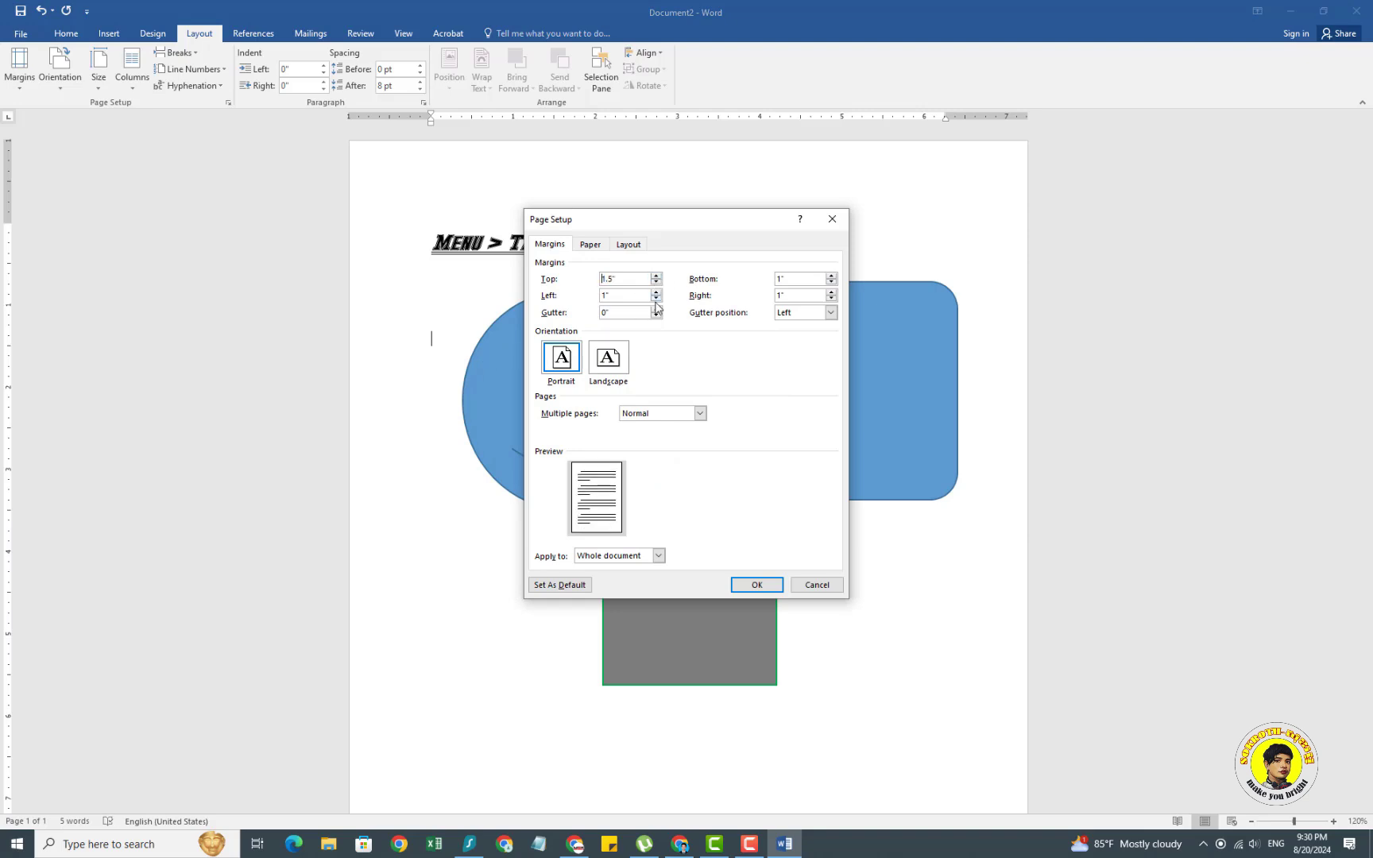
pyautogui.click(831, 276)
pyautogui.click(832, 276)
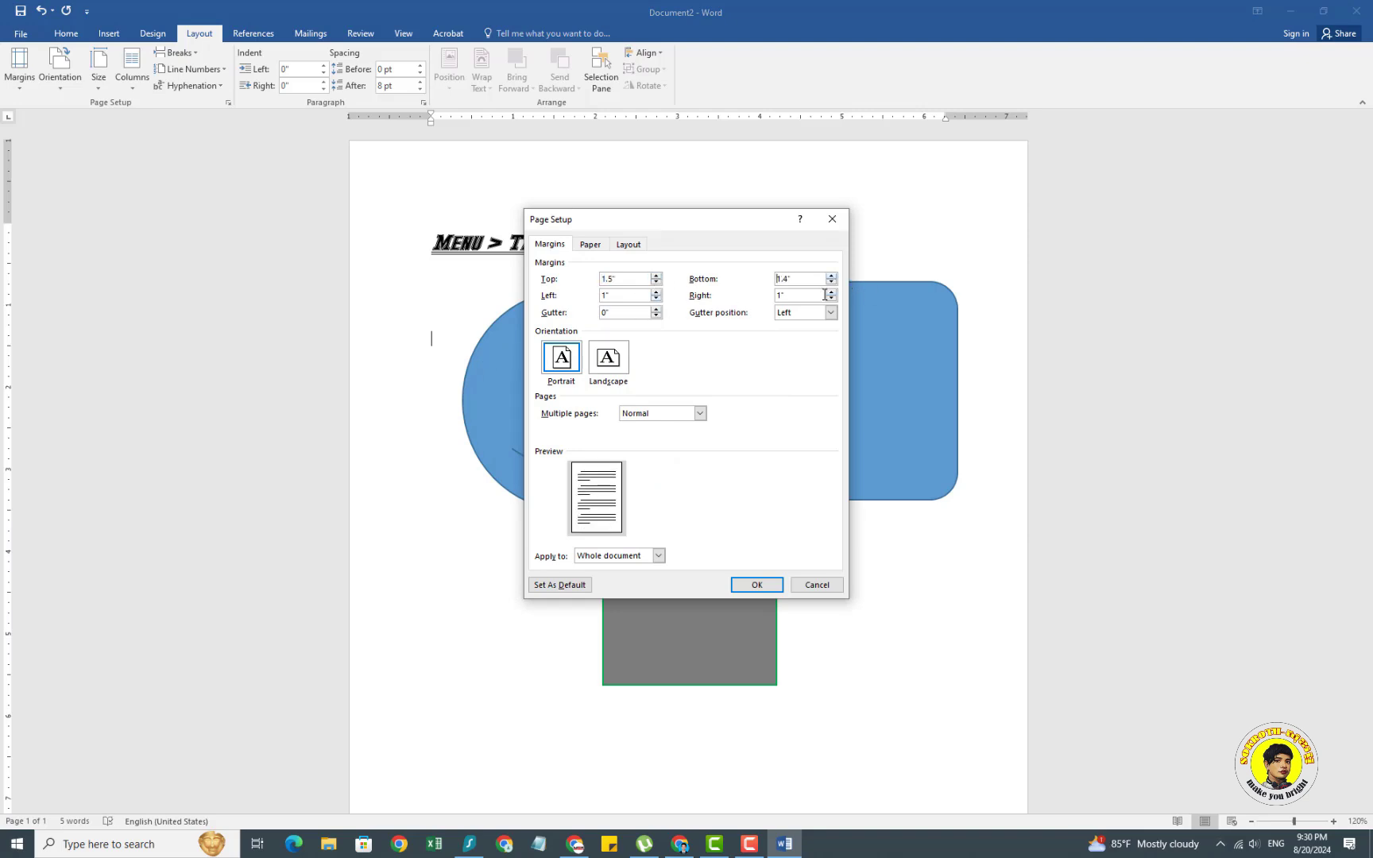
pyautogui.click(656, 292)
pyautogui.click(657, 292)
pyautogui.click(831, 292)
pyautogui.click(756, 585)
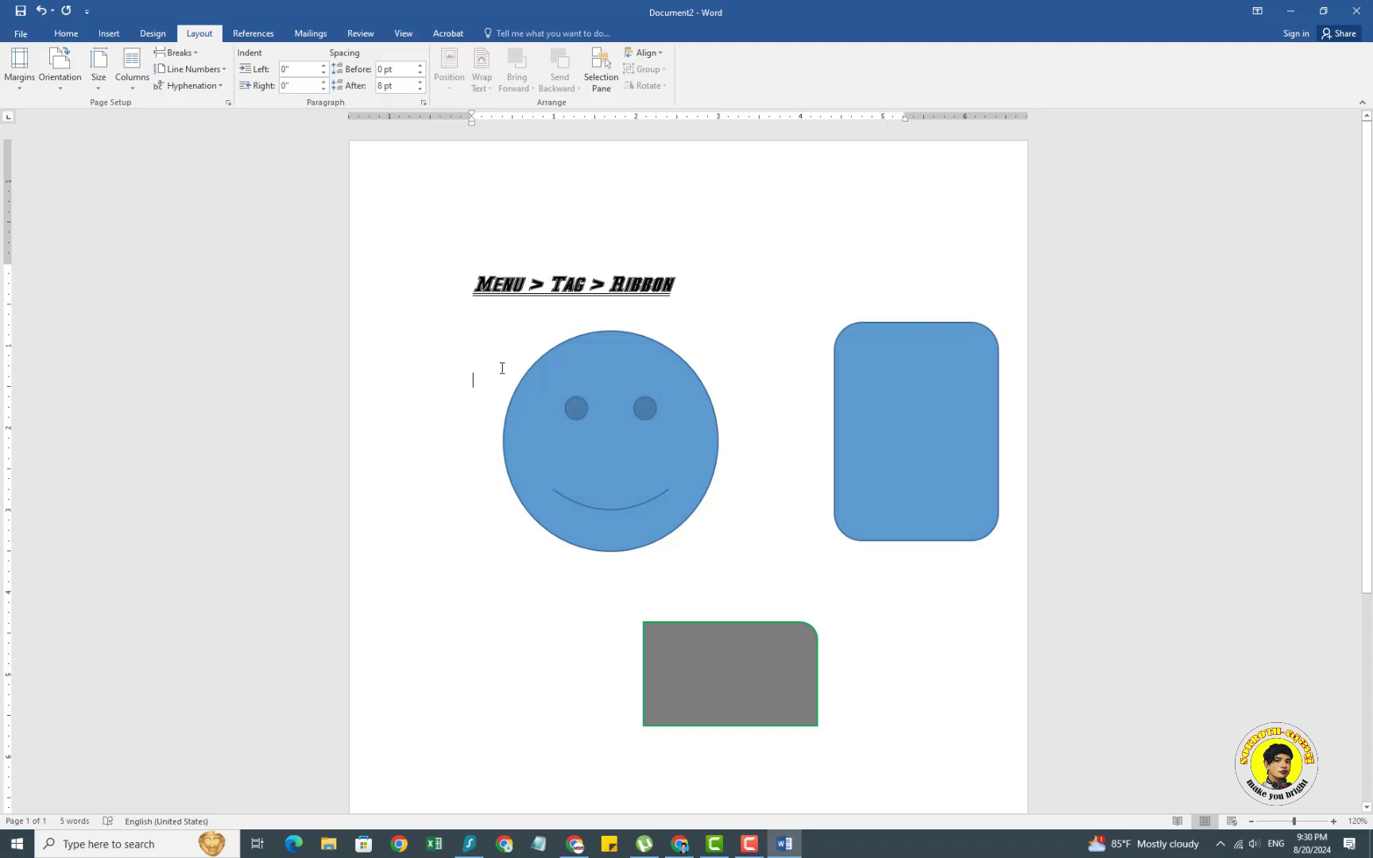
pyautogui.hotkey('ctrl', 'z')
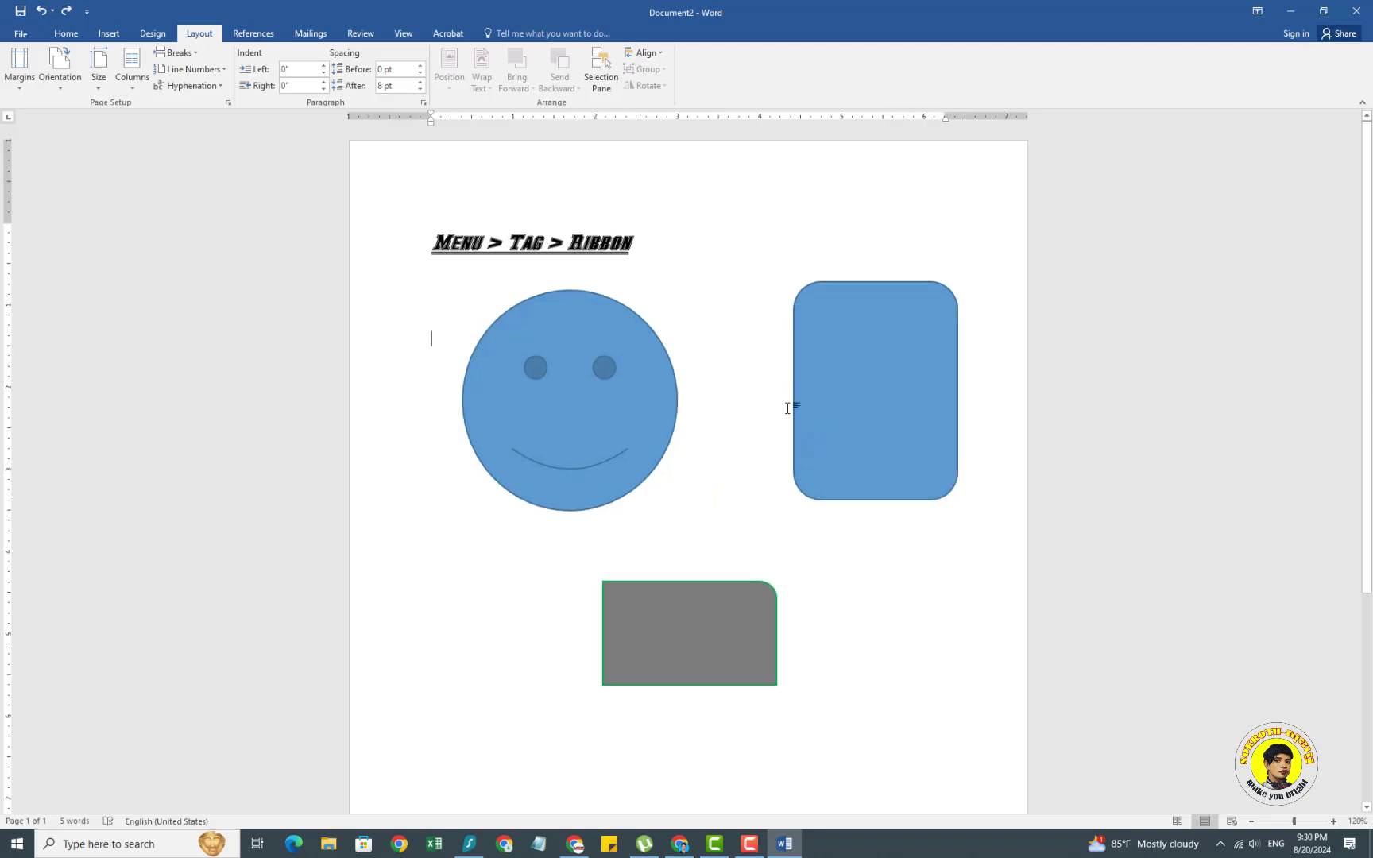
# - Apply the Narrow margin preset, check the page, and go to the File Info view
pyautogui.click(19, 68)
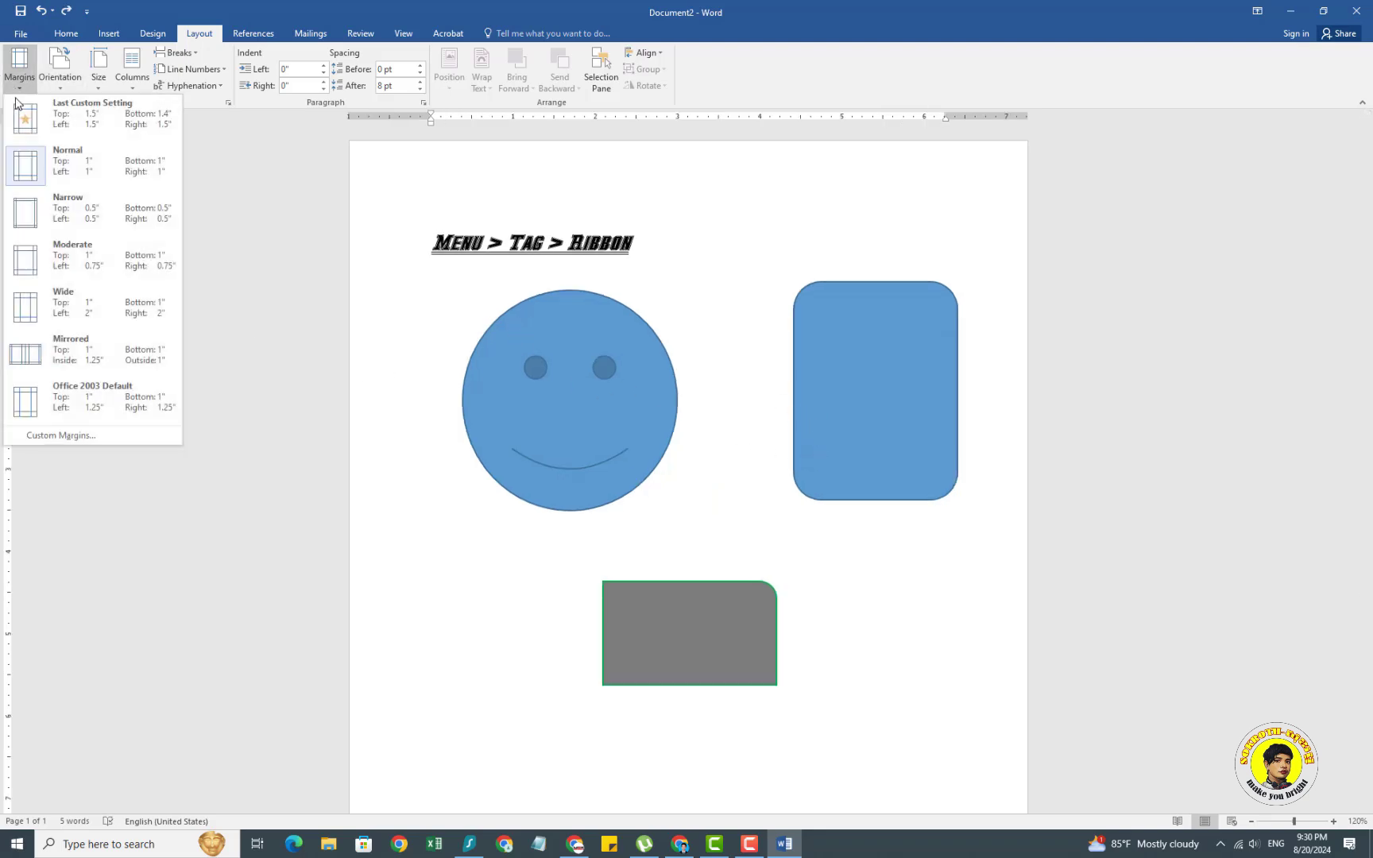
pyautogui.click(28, 218)
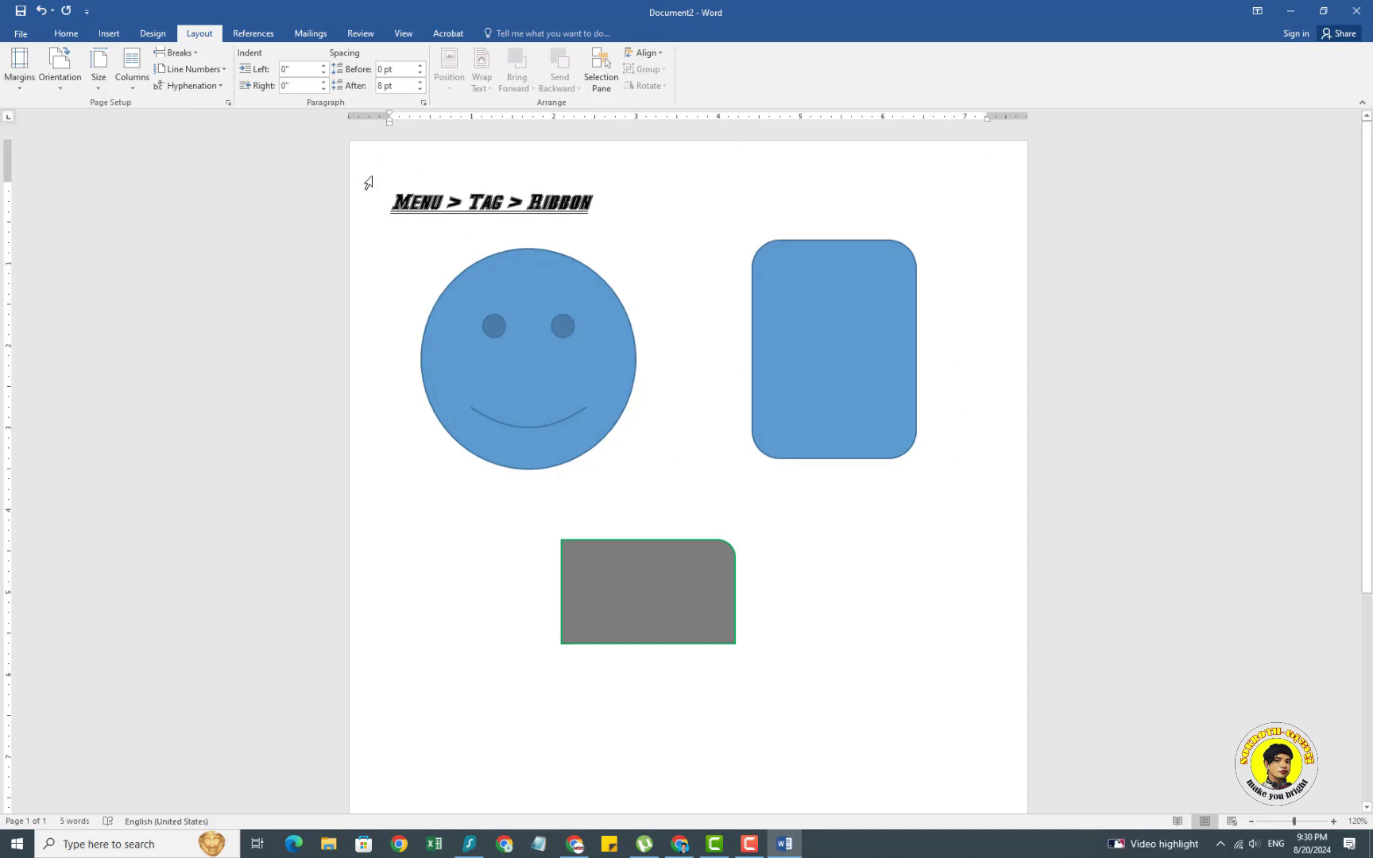
pyautogui.scroll(-1, 530, 451)
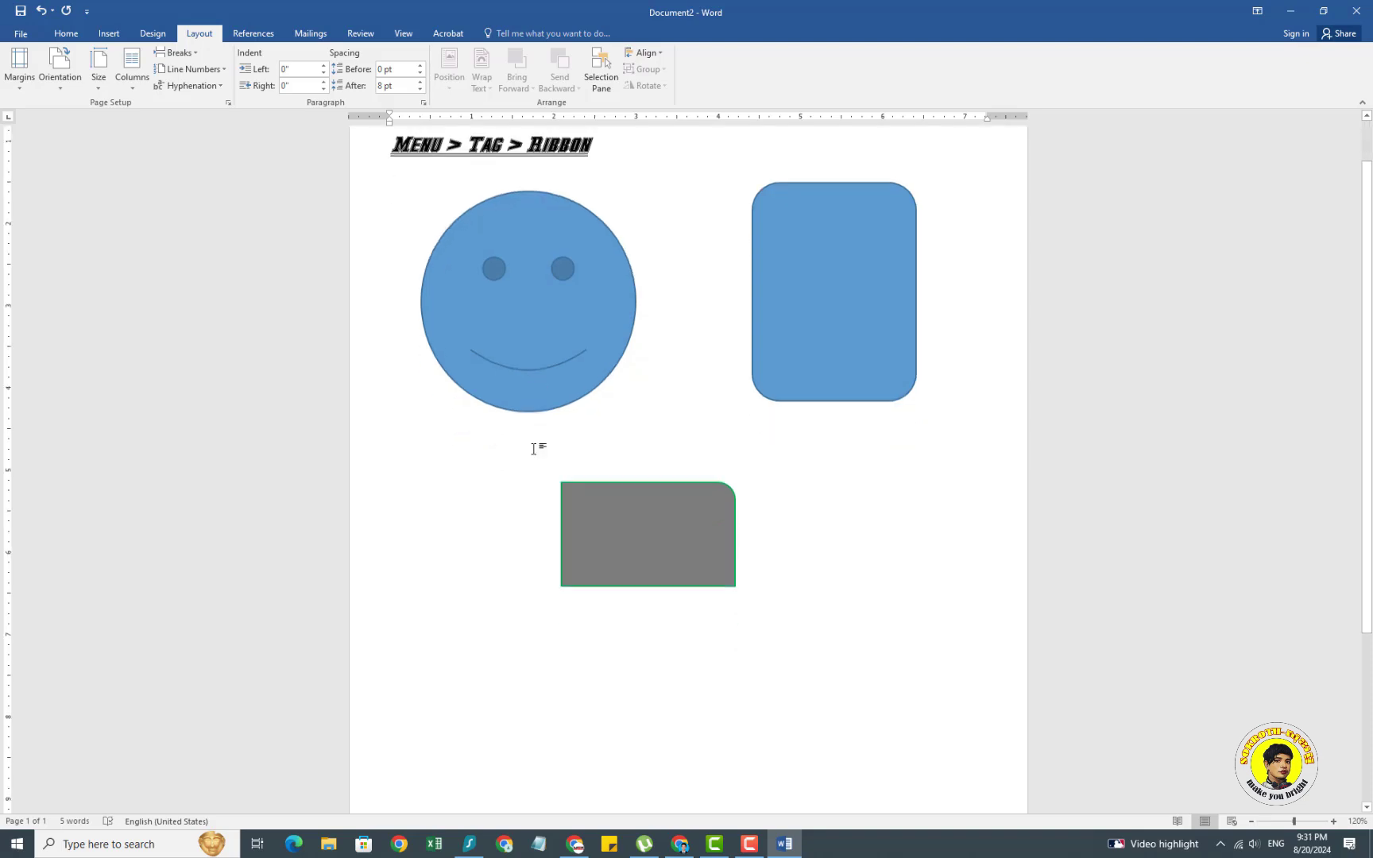
pyautogui.scroll(-3, 534, 447)
pyautogui.scroll(4, 515, 386)
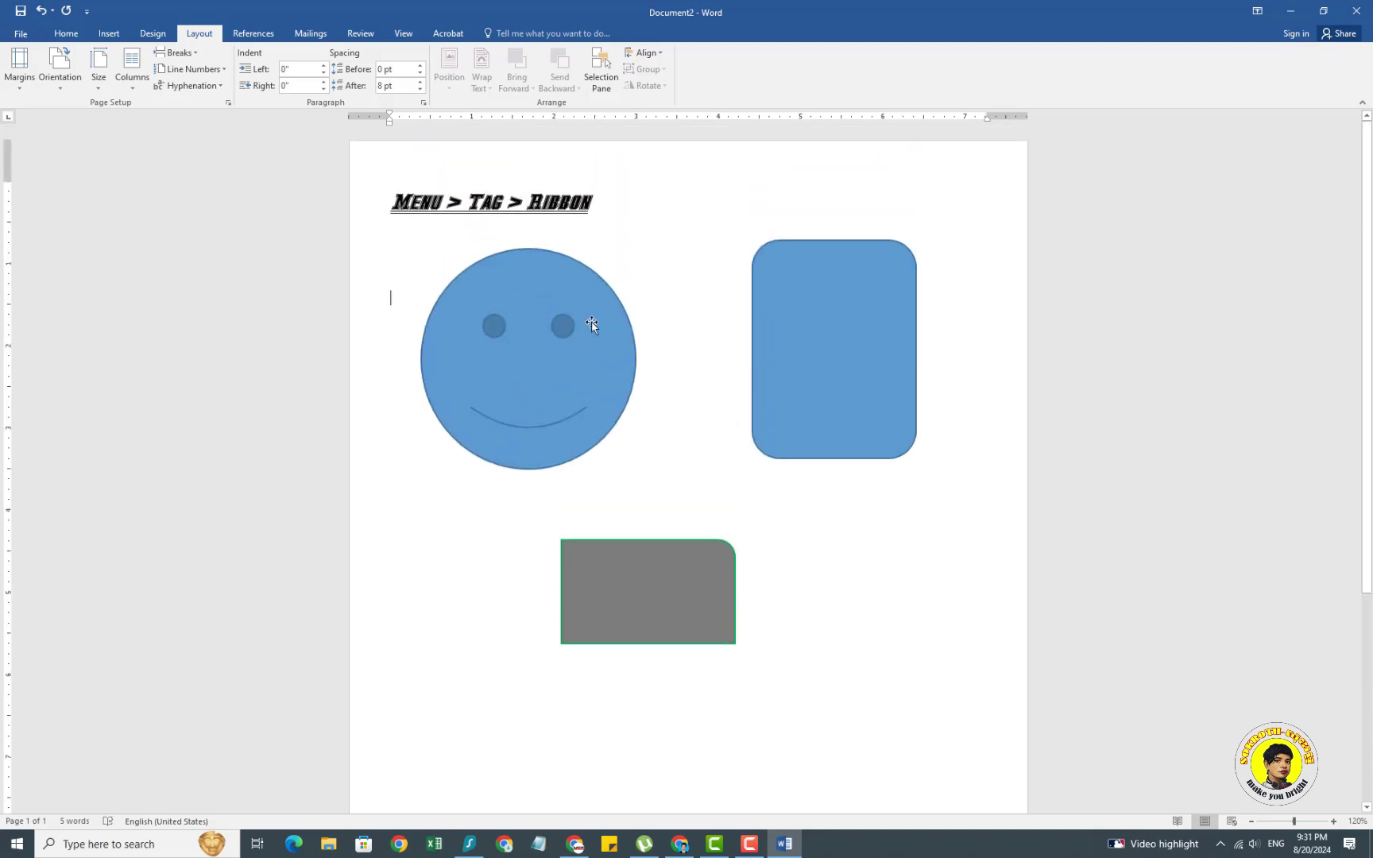
pyautogui.click(17, 34)
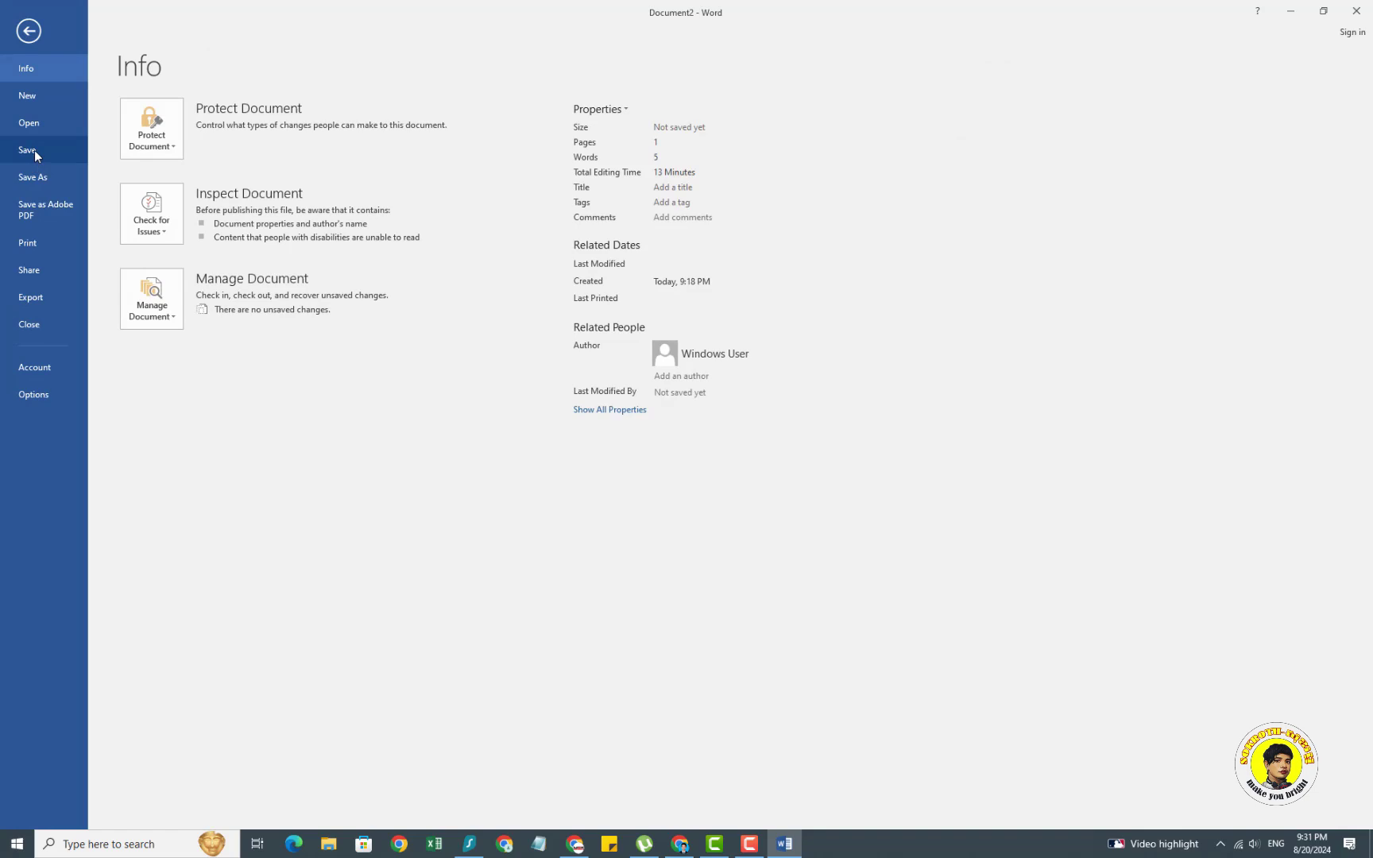
# - From Save As, open the This PC save dialog, which proposes 'Menu' in Documents
pyautogui.click(35, 177)
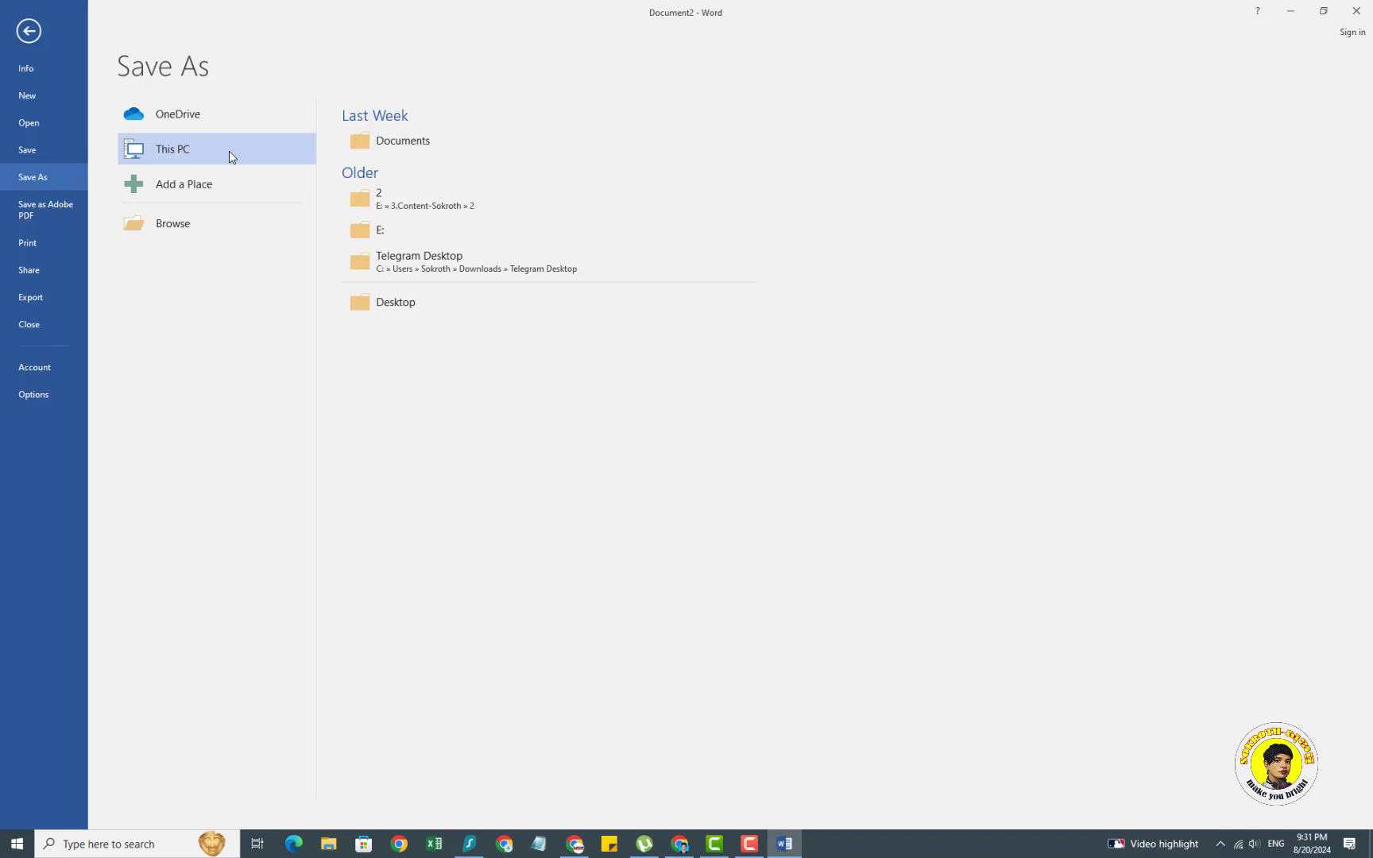
pyautogui.doubleClick(229, 156)
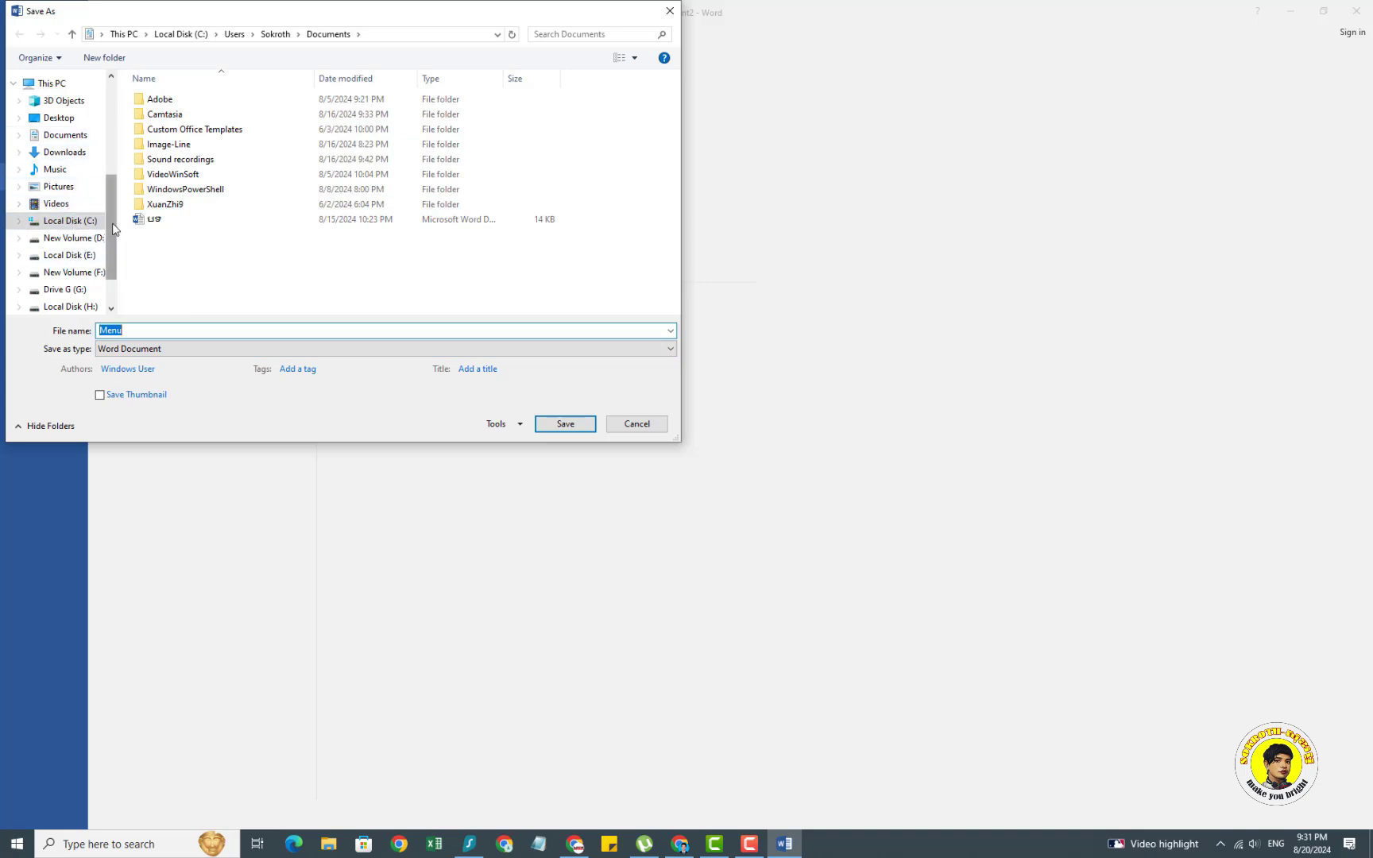
# - Select This PC in the navigation pane to list its drives, including Local Disk (C:) and New Volume (D:)
pyautogui.moveTo(114, 231)
pyautogui.mouseDown()
pyautogui.moveTo(125, 194)
pyautogui.moveTo(140, 211)
pyautogui.mouseUp()
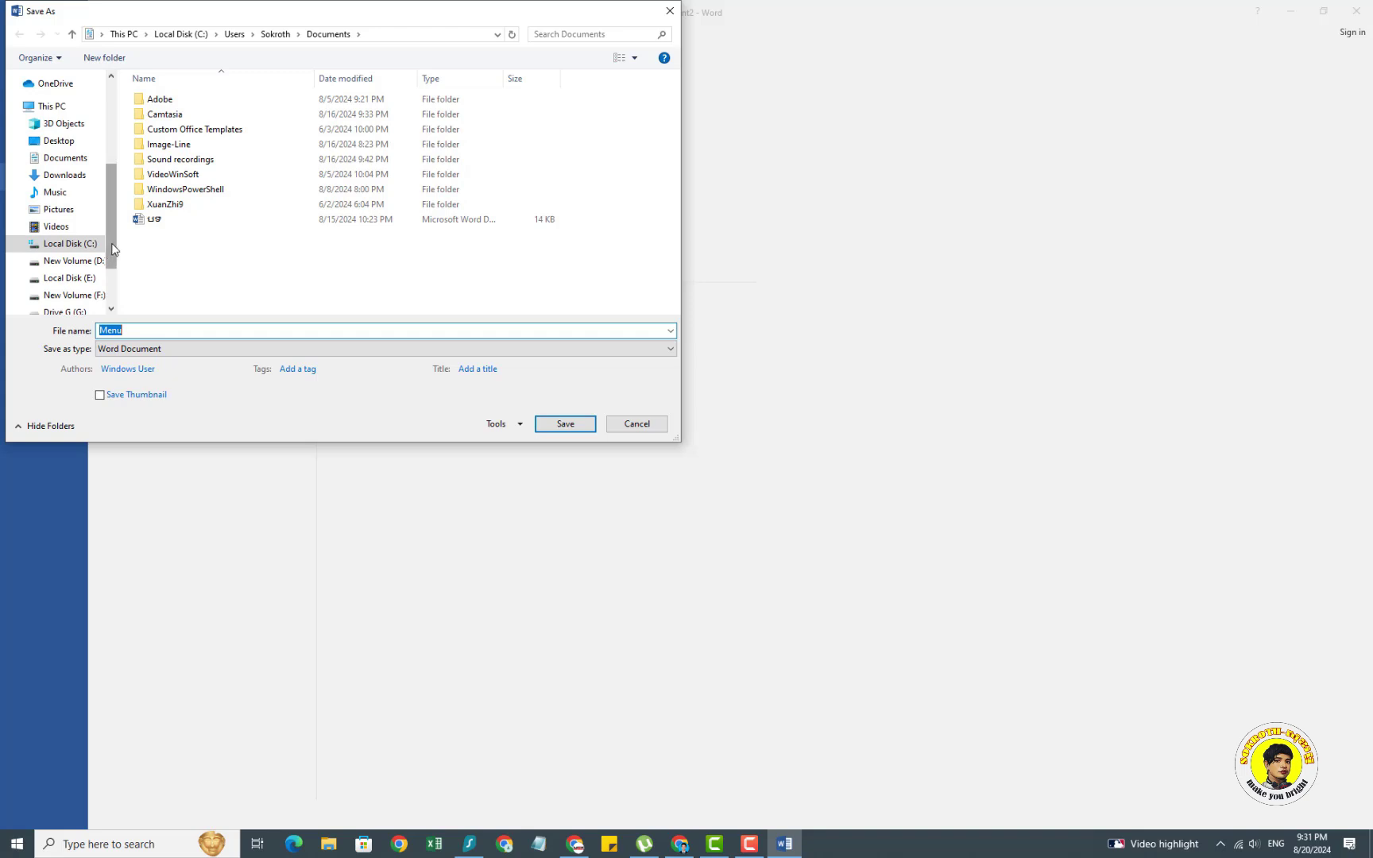
pyautogui.moveTo(107, 245)
pyautogui.mouseDown()
pyautogui.moveTo(127, 223)
pyautogui.moveTo(128, 131)
pyautogui.moveTo(134, 221)
pyautogui.mouseUp()
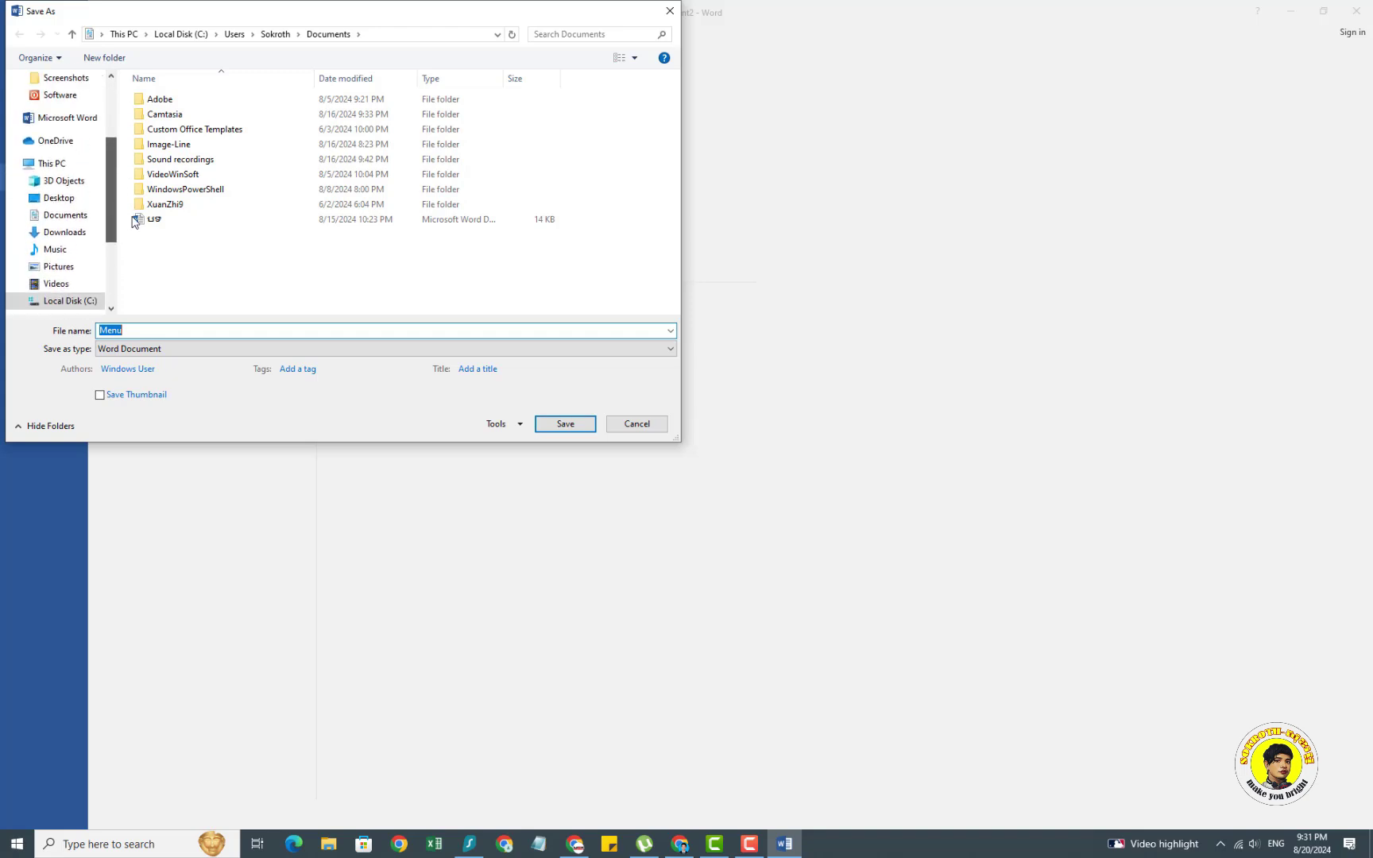
pyautogui.moveTo(70, 243)
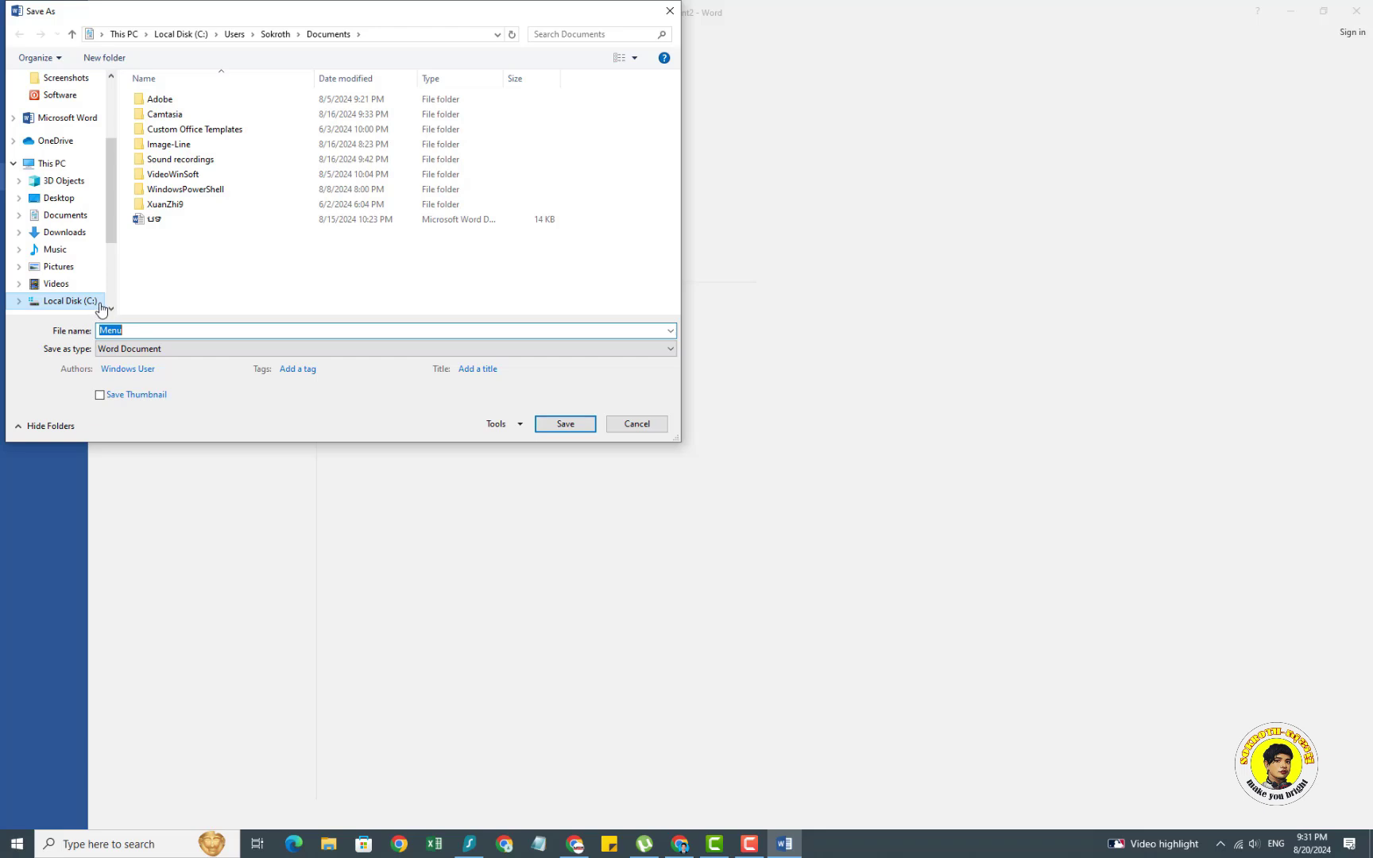
pyautogui.moveTo(108, 227)
pyautogui.mouseDown()
pyautogui.moveTo(121, 298)
pyautogui.moveTo(131, 240)
pyautogui.mouseUp()
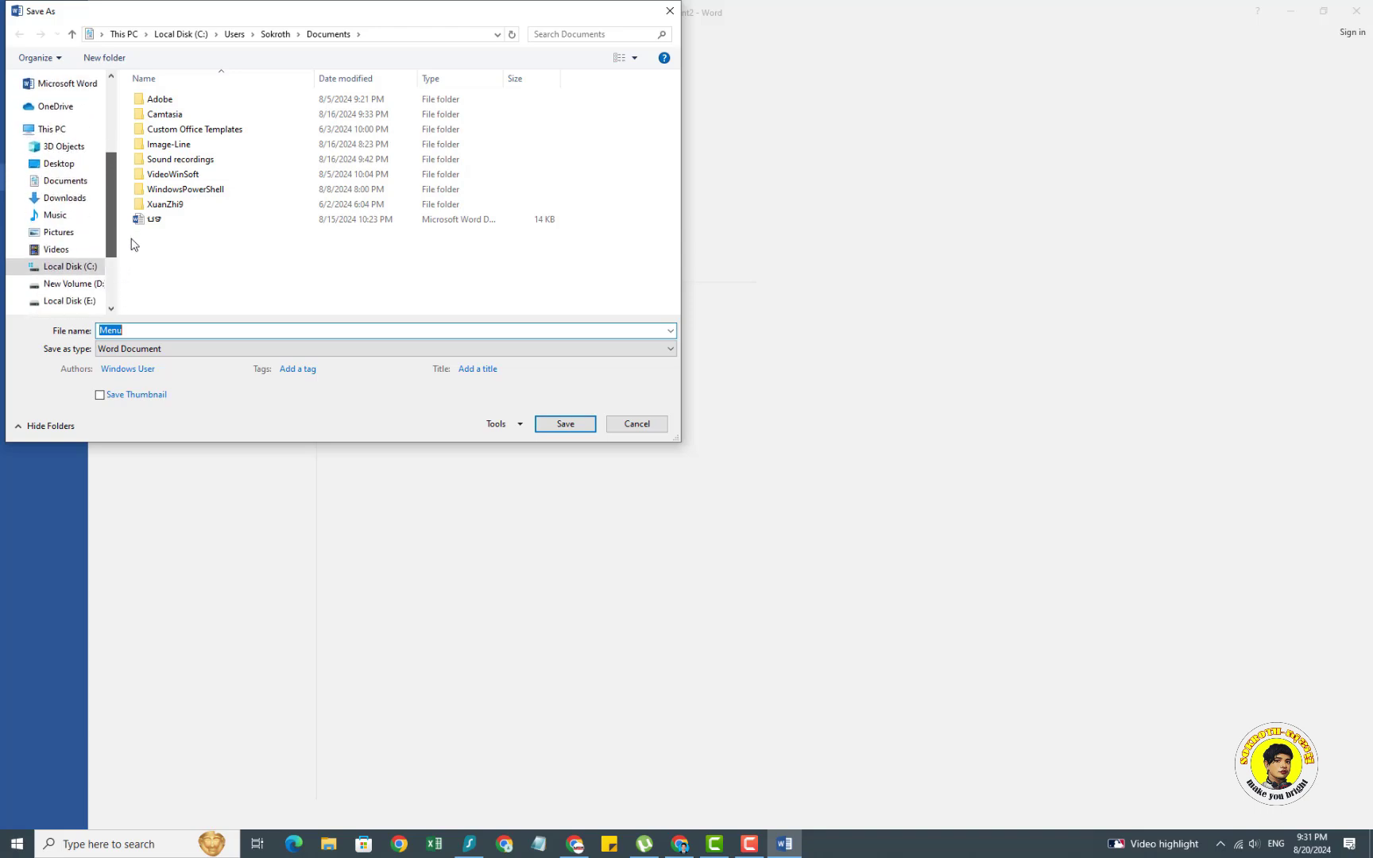
pyautogui.scroll(-1, 94, 272)
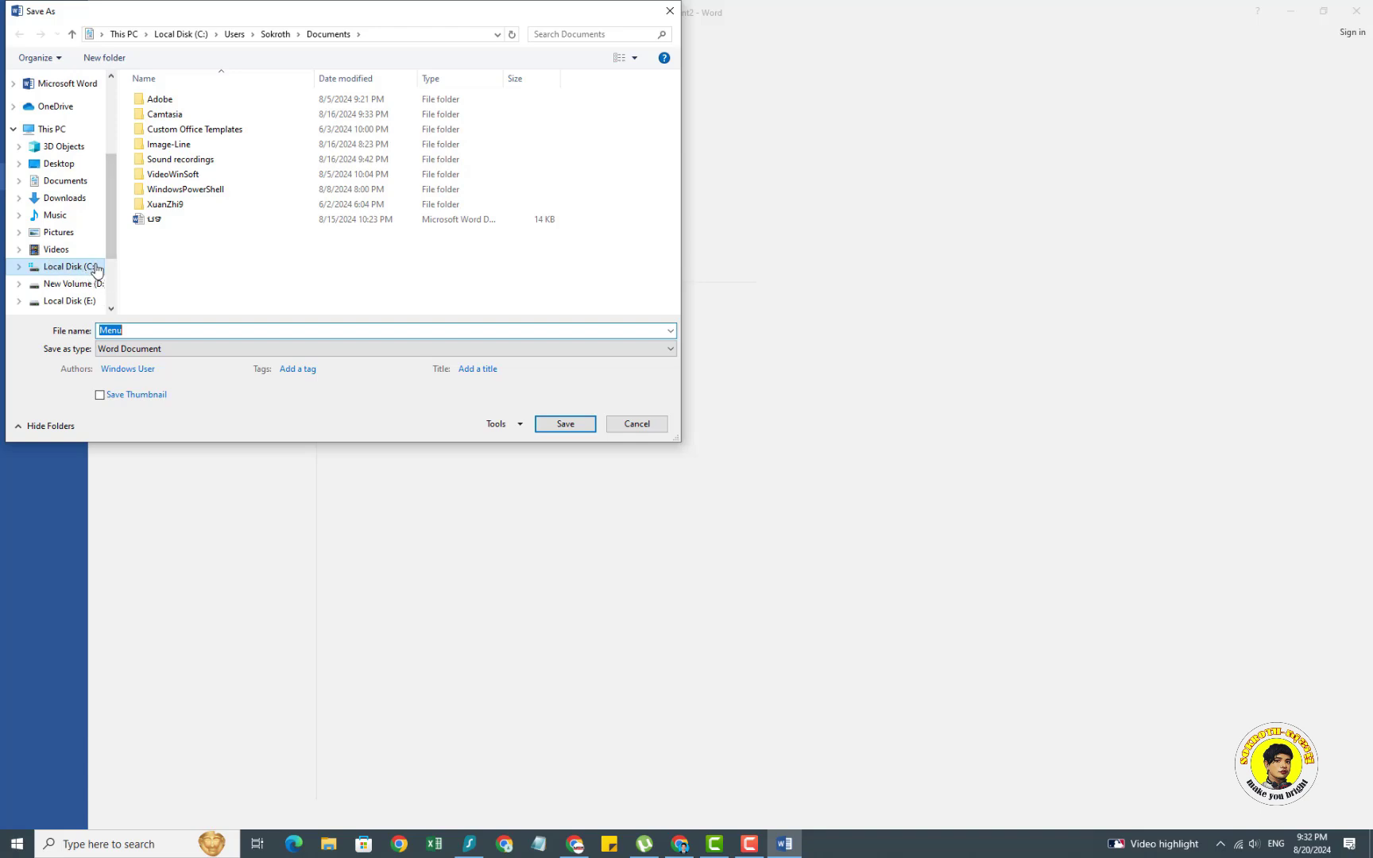
pyautogui.scroll(2, 94, 159)
pyautogui.scroll(3, 95, 195)
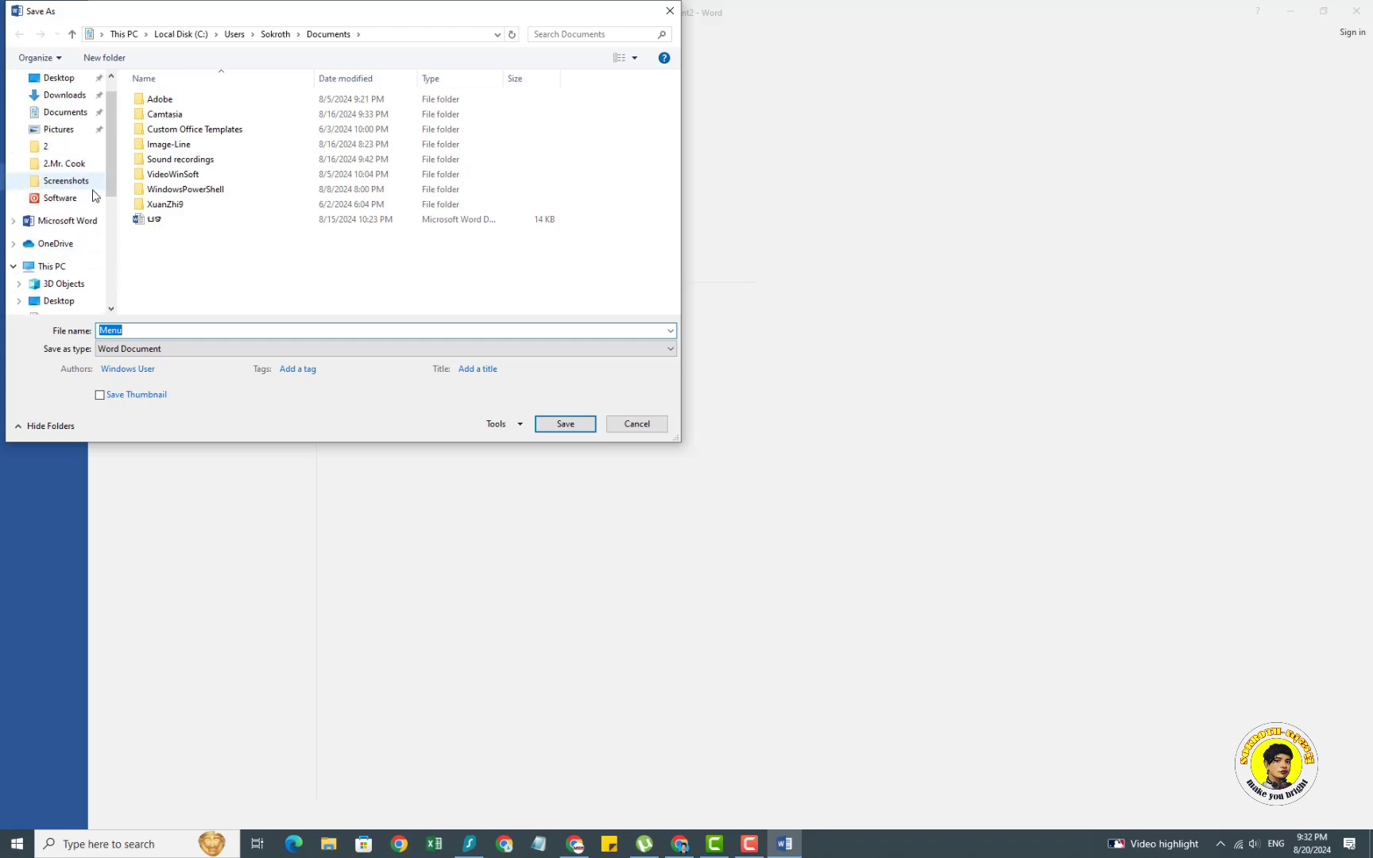
pyautogui.scroll(2, 94, 195)
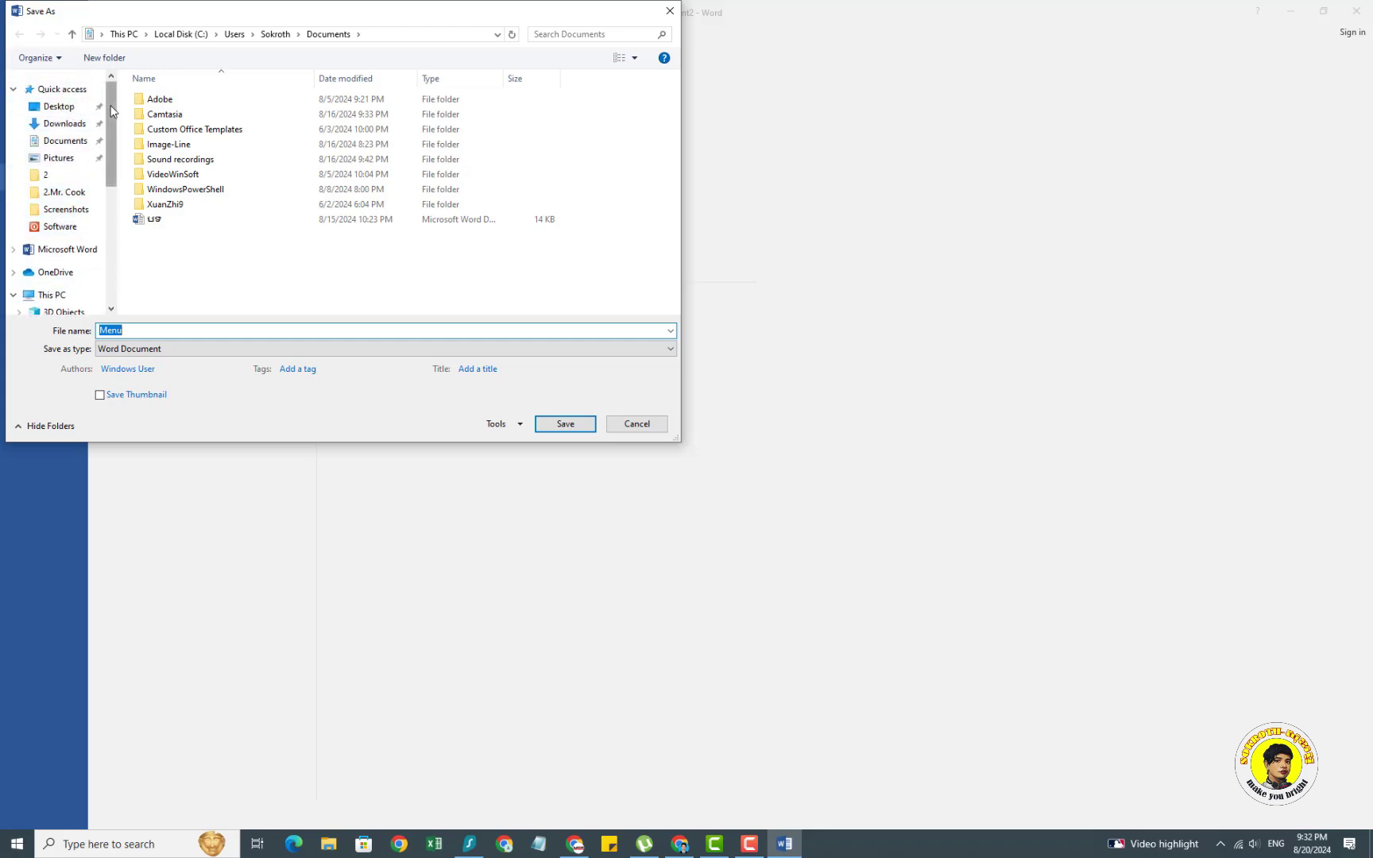
pyautogui.moveTo(111, 111); pyautogui.dragTo(107, 230)
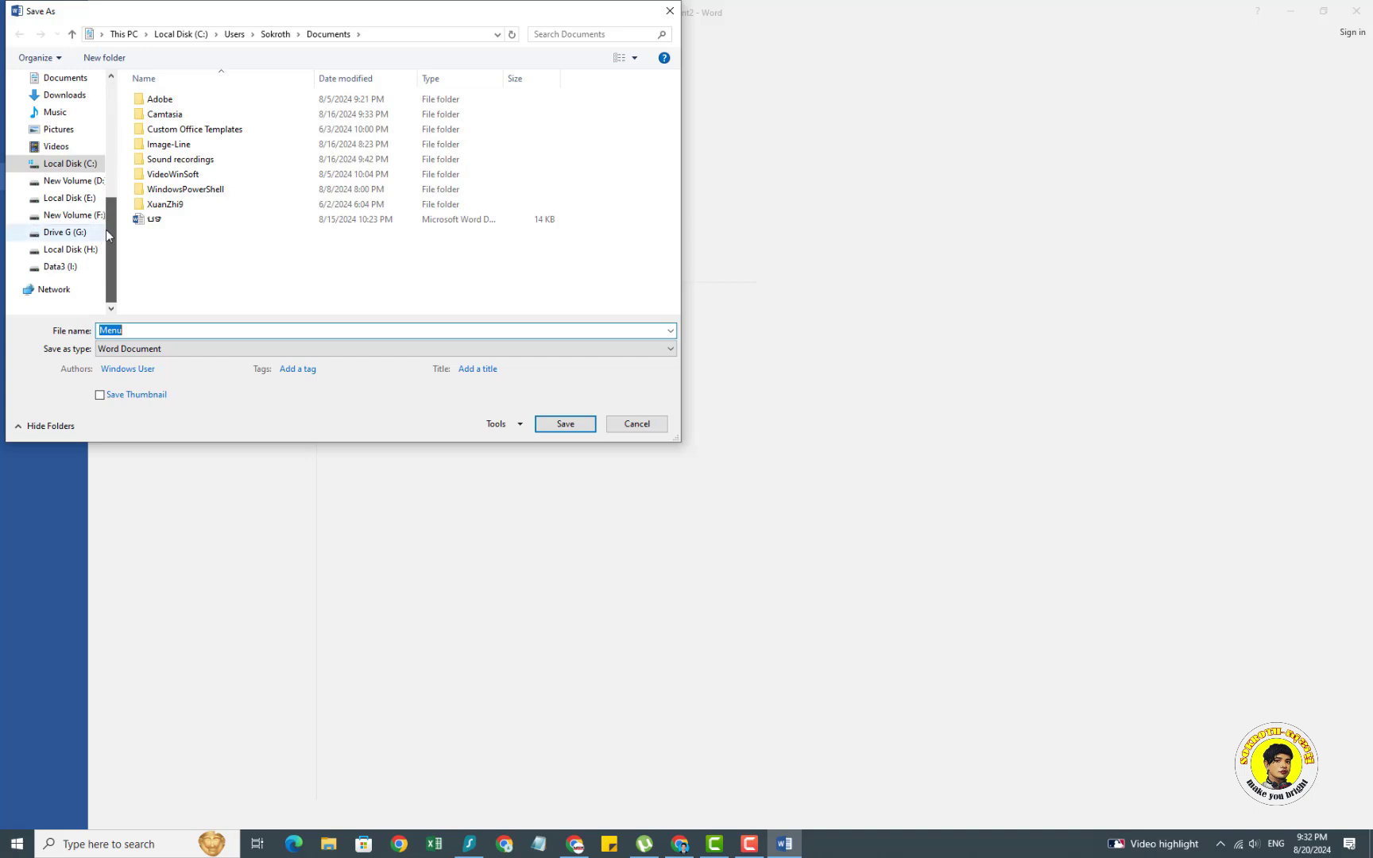
pyautogui.moveTo(73, 180)
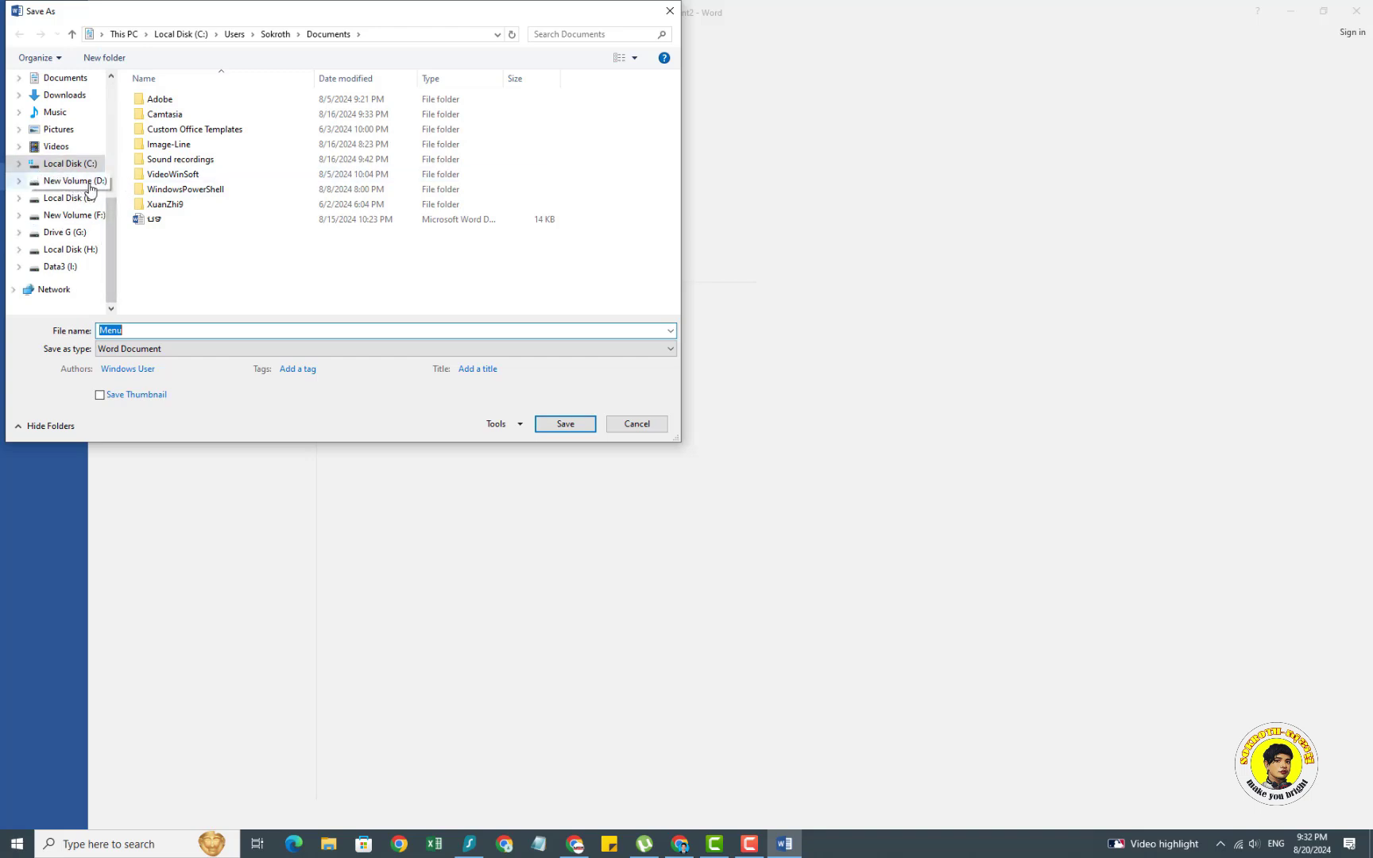
pyautogui.scroll(2, 87, 195)
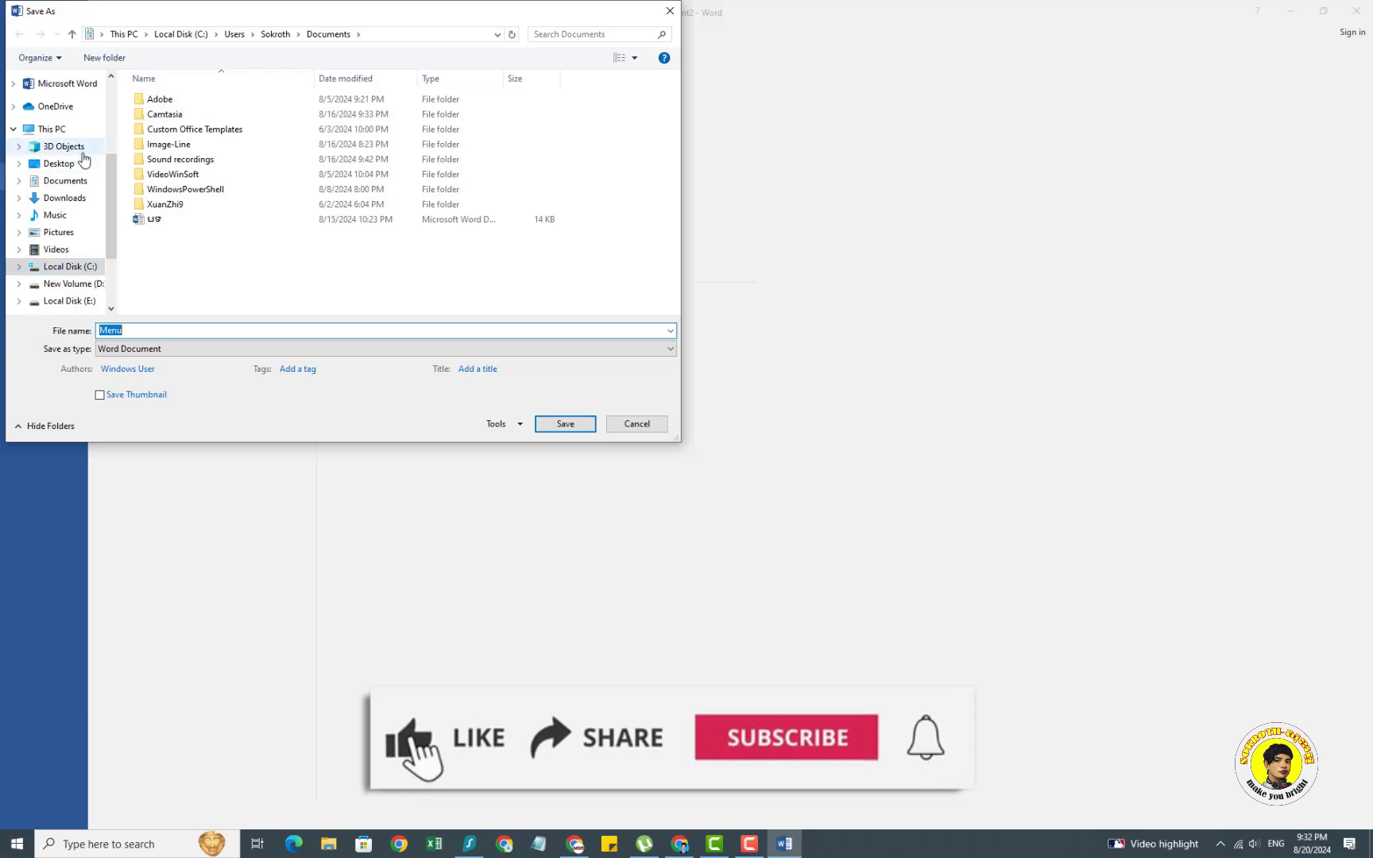
pyautogui.click(78, 134)
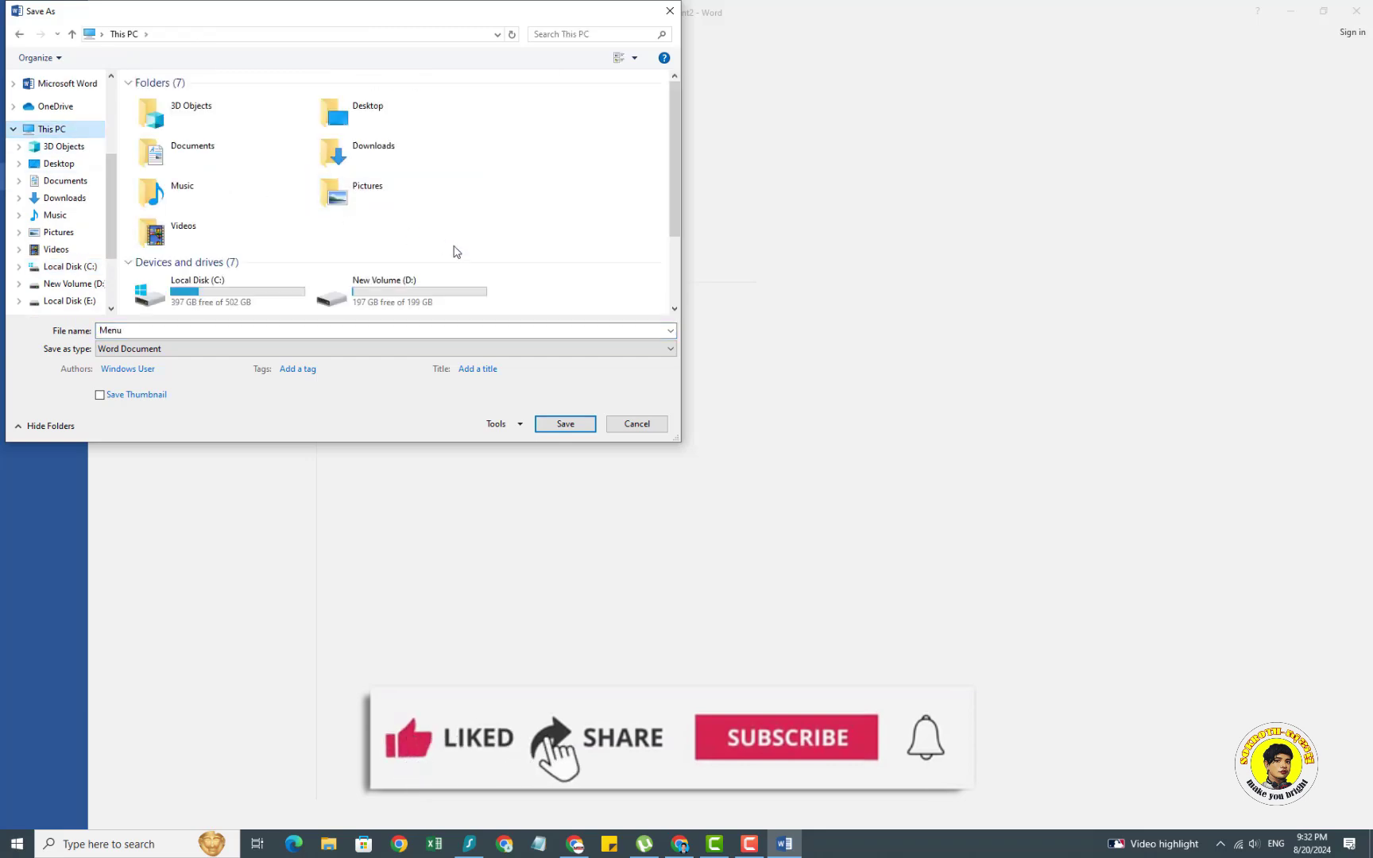
# - Open New Volume (D:), replace the file name 'Menu' with 'Basic Microsoft Word', and save
pyautogui.scroll(-3, 454, 252)
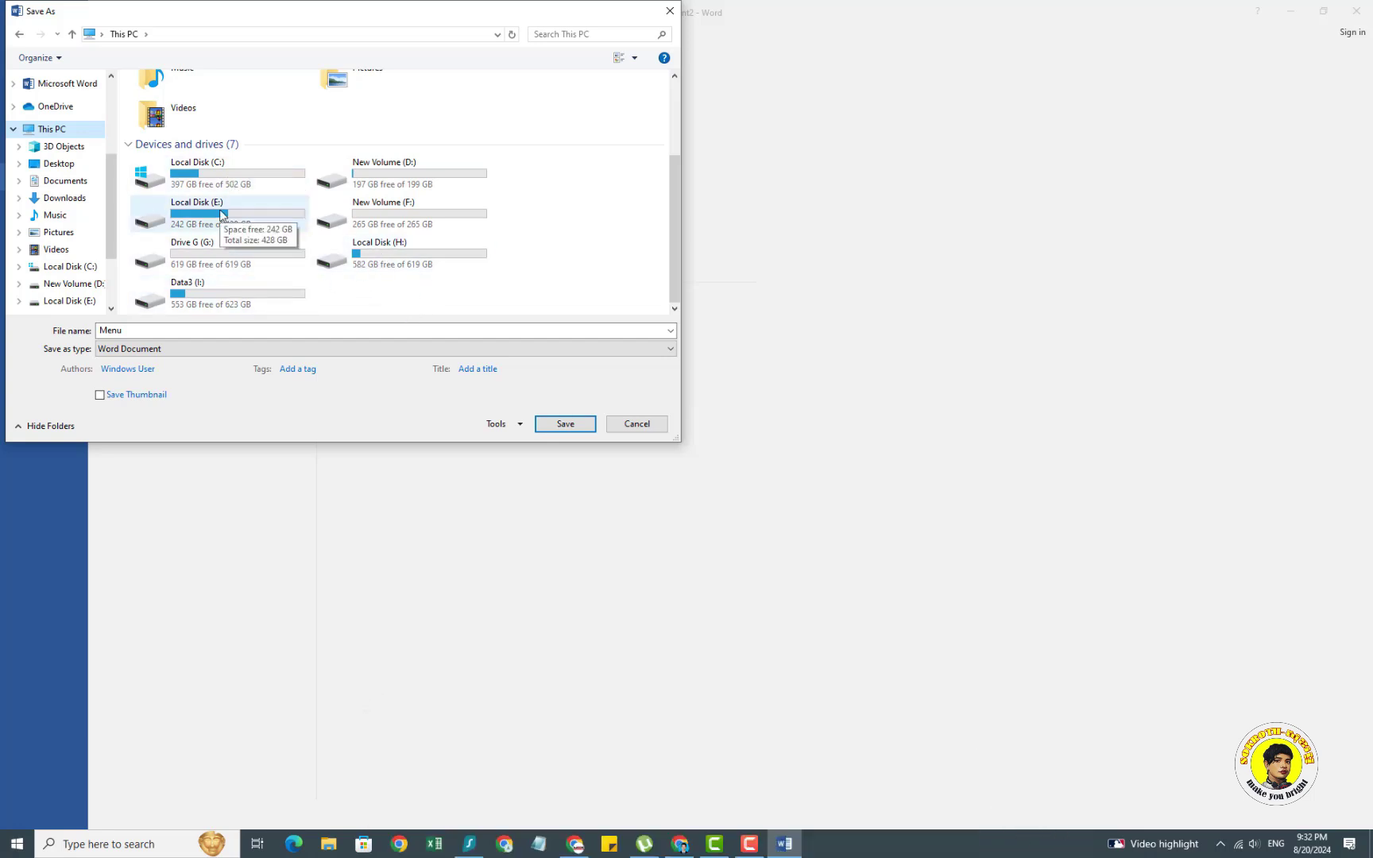
pyautogui.scroll(1, 68, 177)
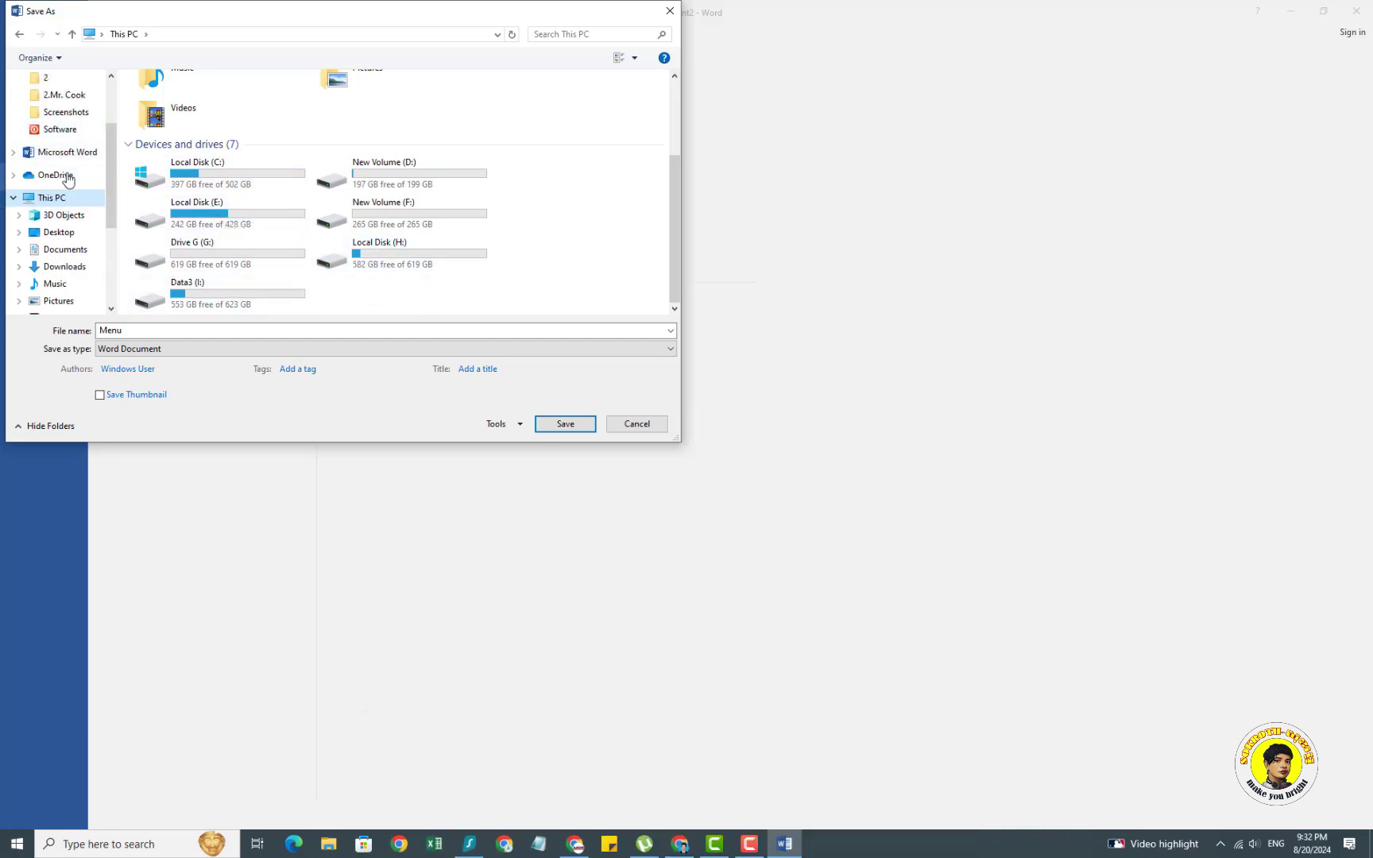
pyautogui.doubleClick(427, 185)
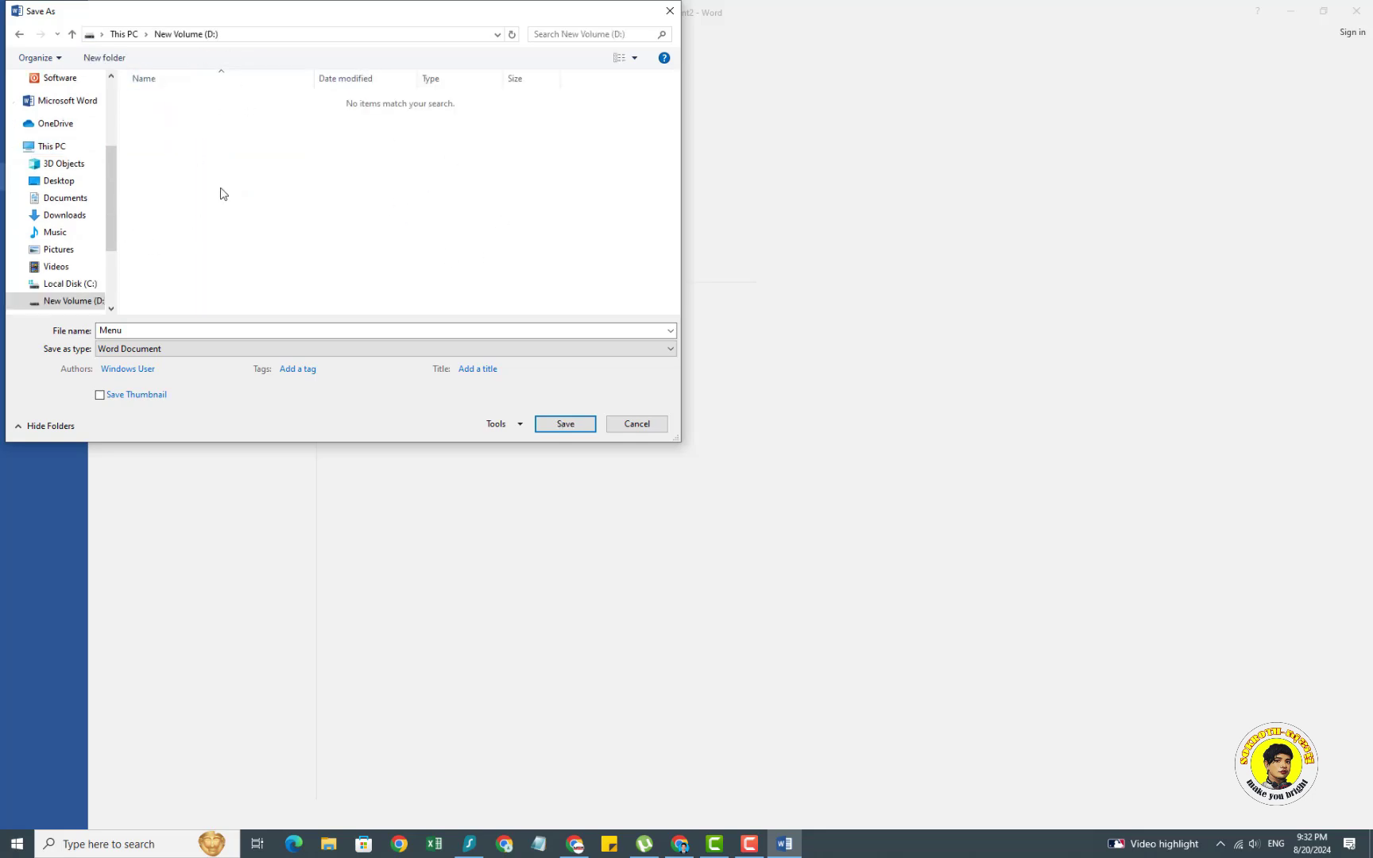
pyautogui.doubleClick(230, 325)
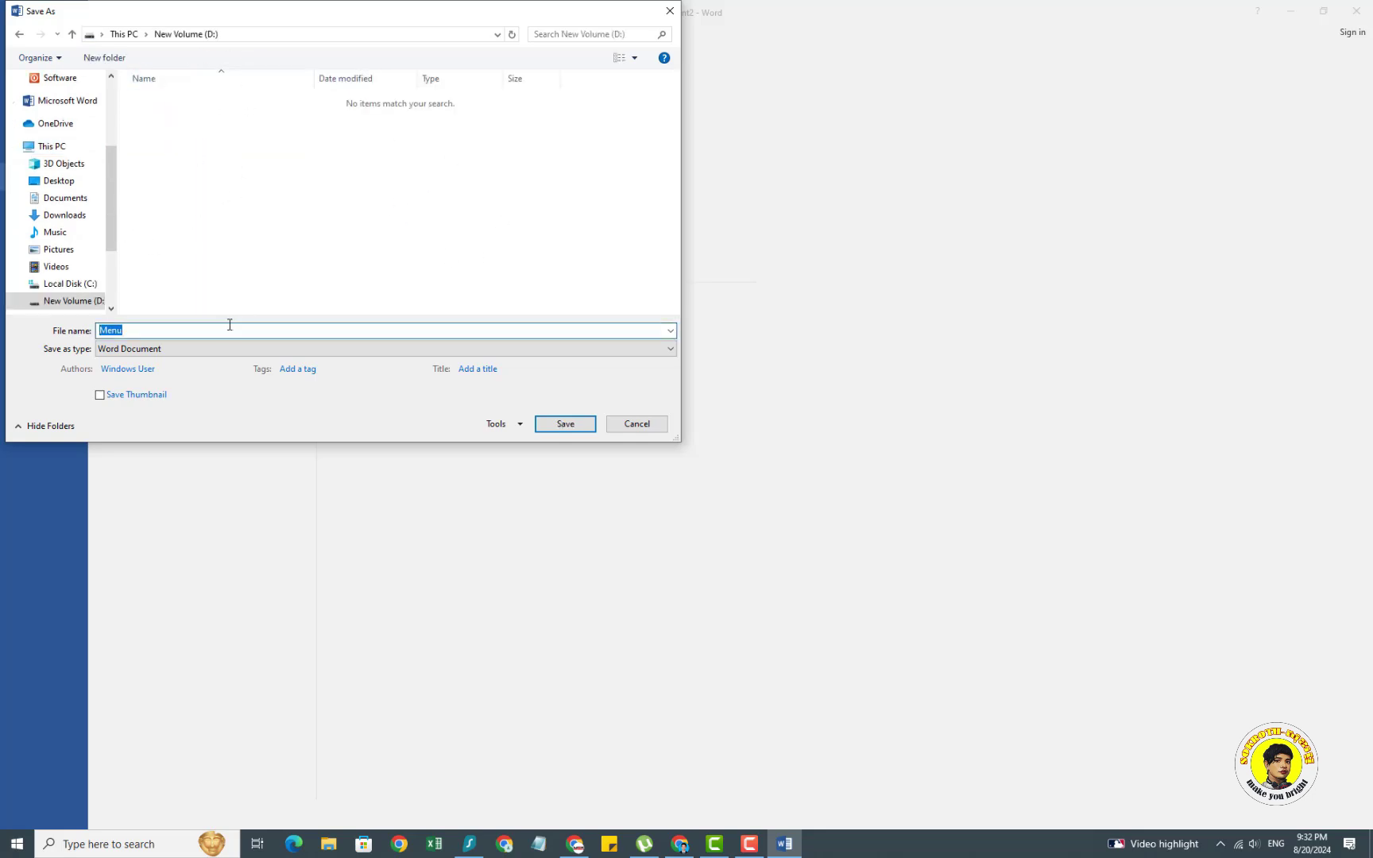
pyautogui.write('Basic Microsoft Word')
pyautogui.click(577, 426)
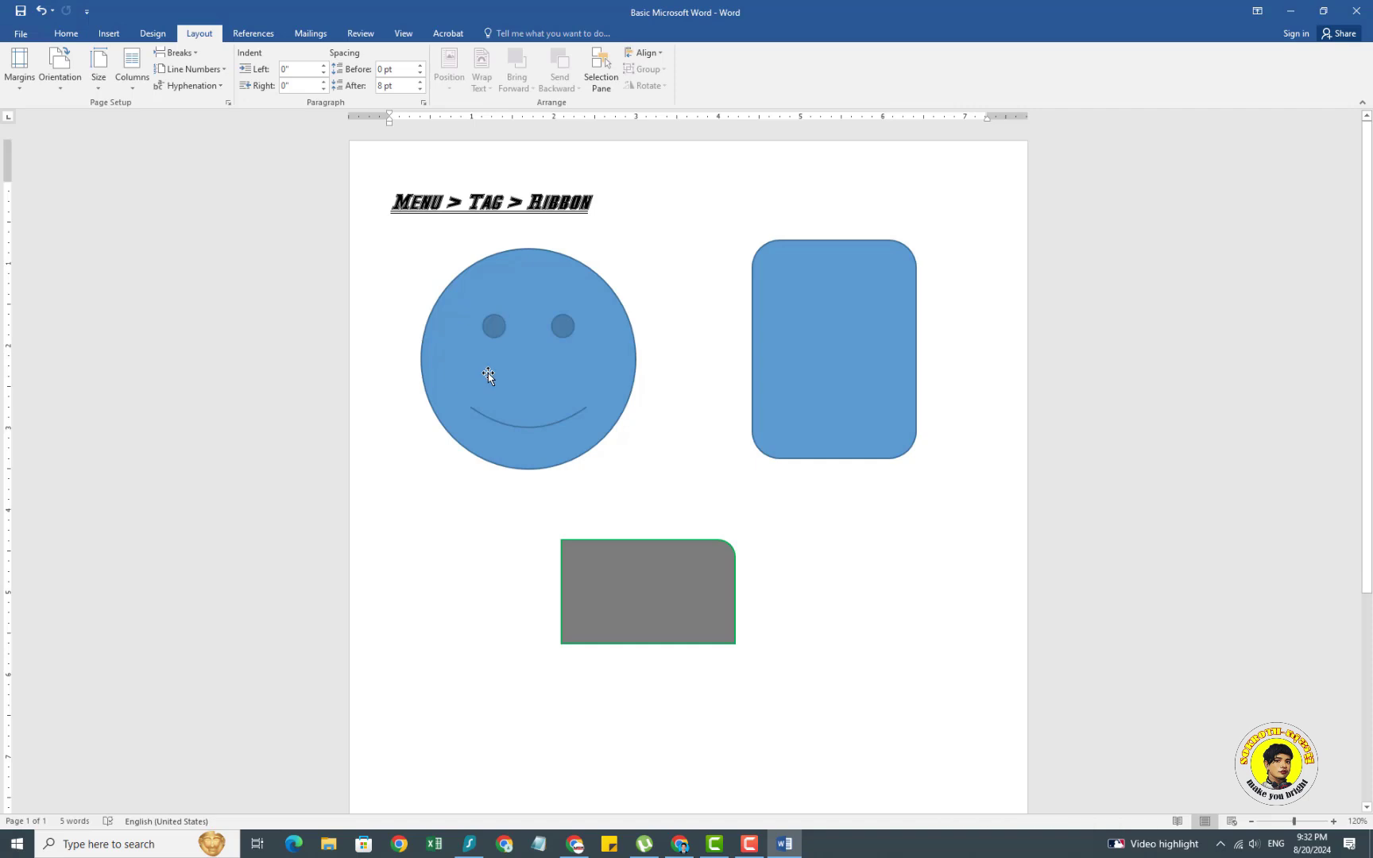